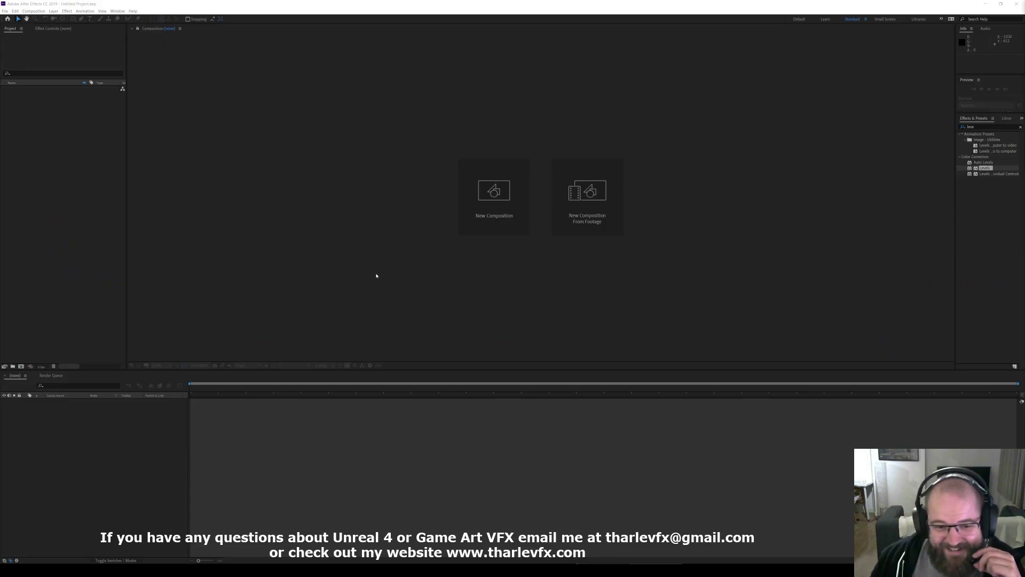
- Open the Import File dialog from the Project panel and browse to the Class_Fire frames
{"action": "left_click", "coordinate": [339, 269]}
{"action": "left_click", "coordinate": [75, 186]}
{"action": "left_click", "coordinate": [253, 201]}
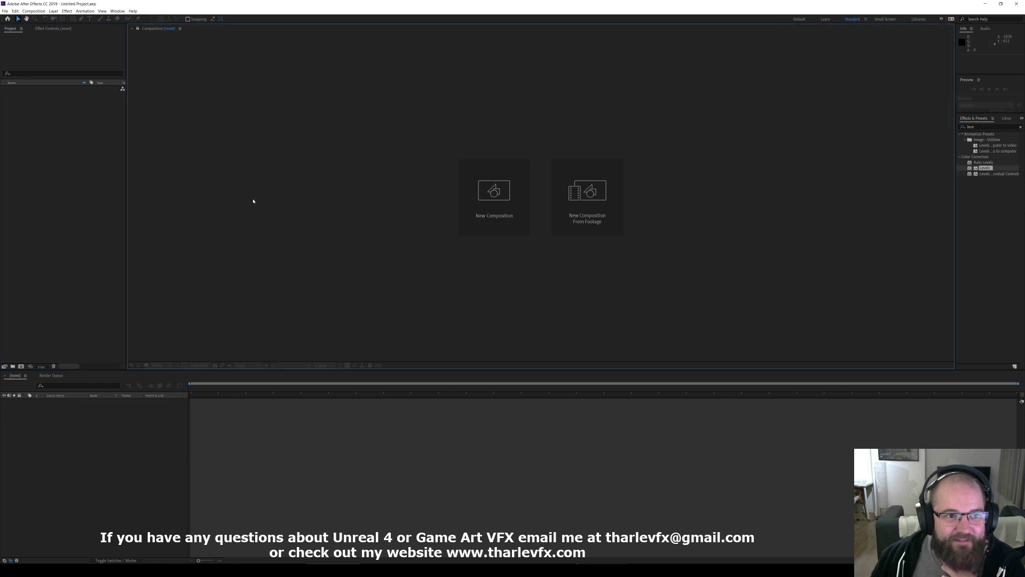
{"action": "left_click", "coordinate": [79, 281]}
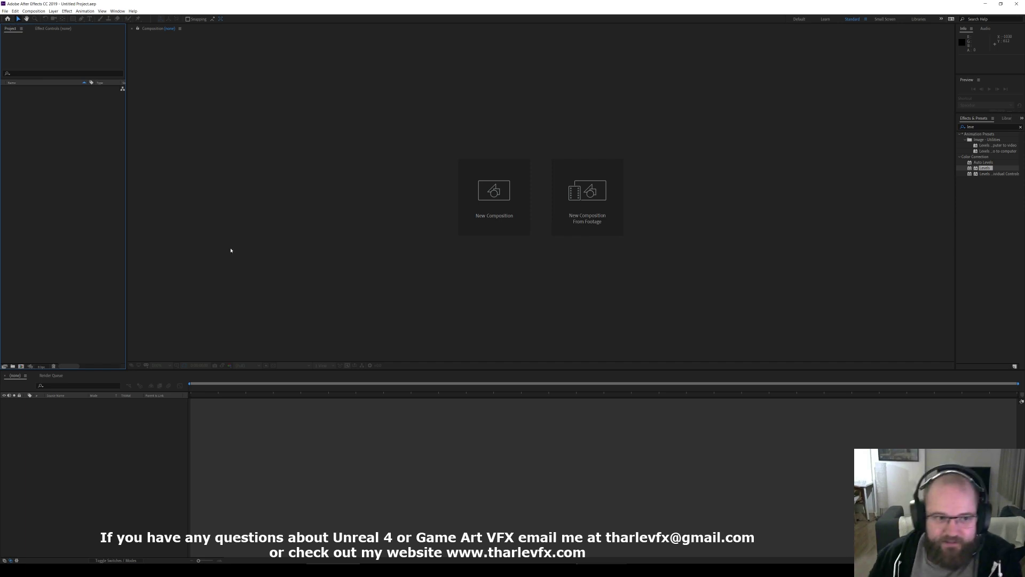
{"action": "double_click", "coordinate": [58, 142]}
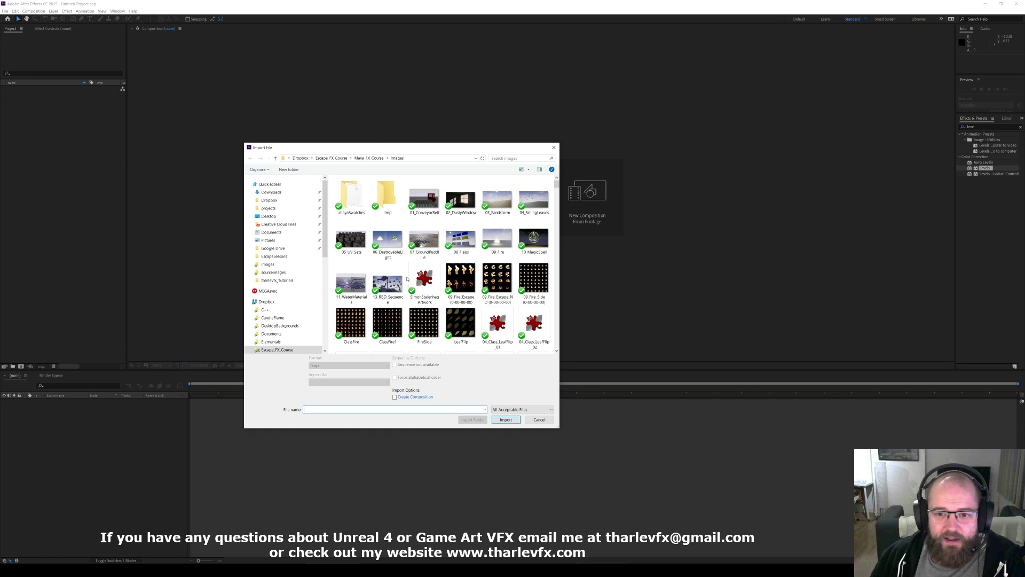
{"action": "scroll", "coordinate": [455, 245], "scroll_direction": "down", "scroll_amount": 15}
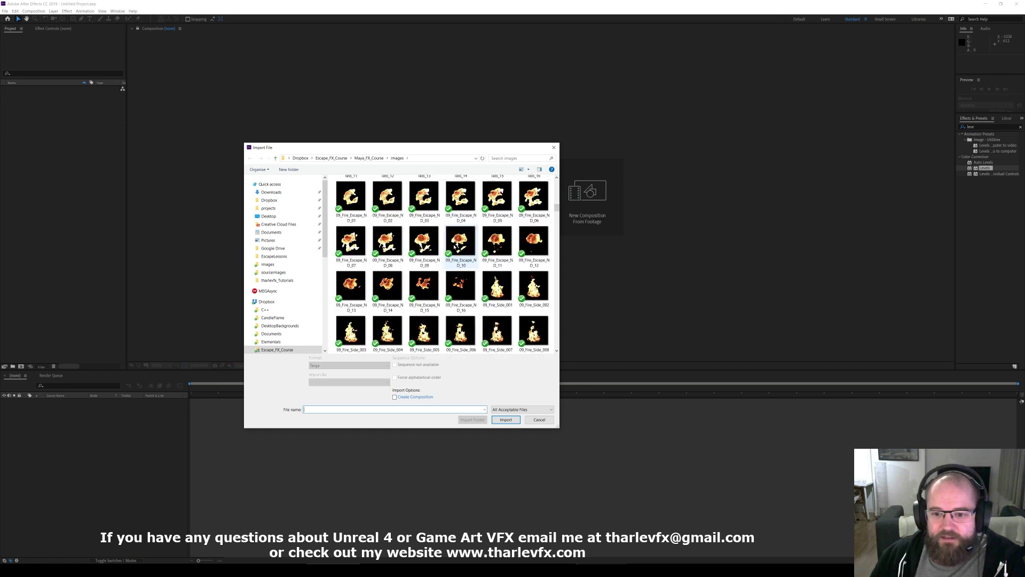
{"action": "scroll", "coordinate": [473, 254], "scroll_direction": "down", "scroll_amount": 5}
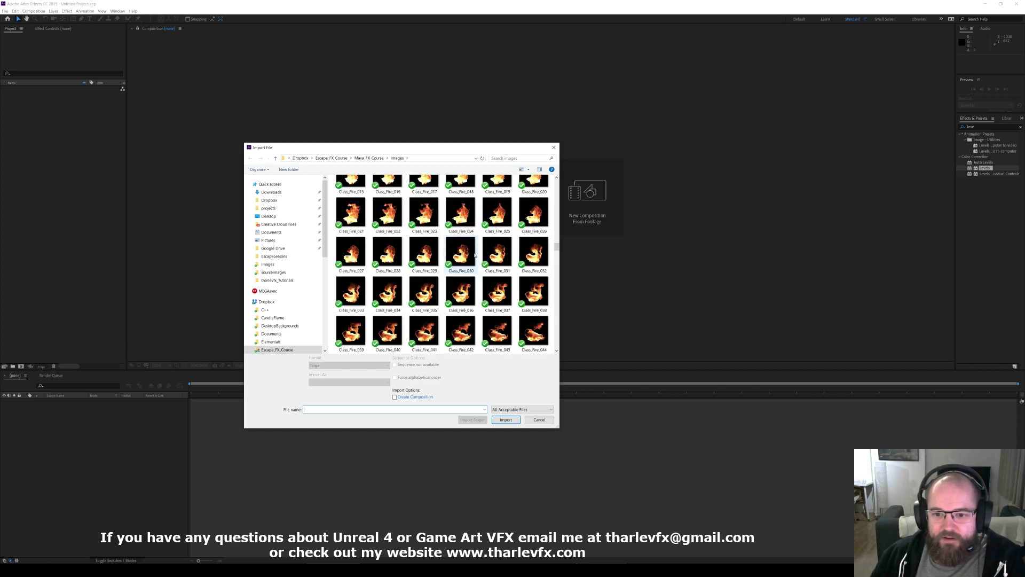
- Import Class_Fire_001 as a TGA sequence, accept the alpha interpretation, and view the footage
{"action": "left_click", "coordinate": [497, 243]}
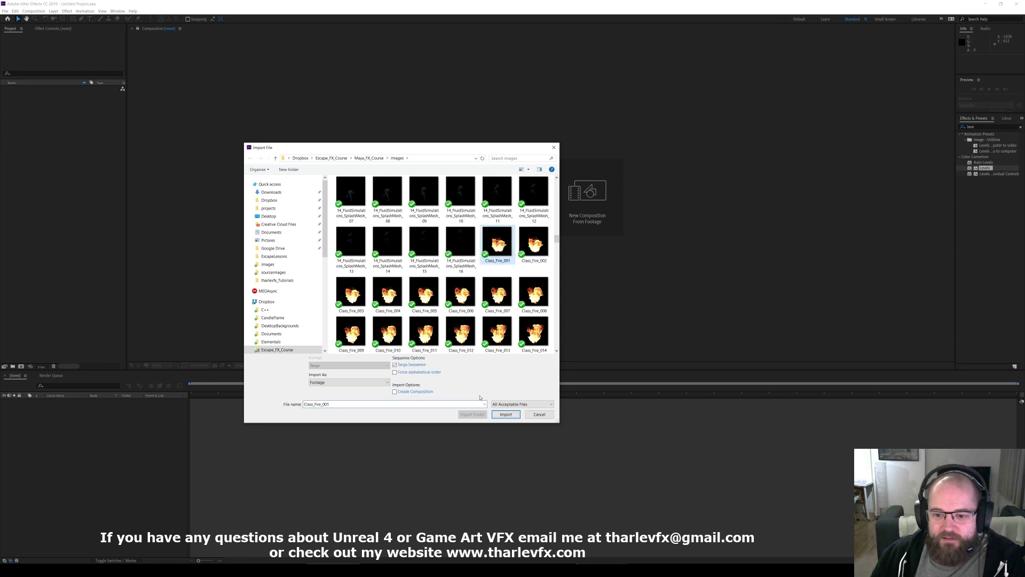
{"action": "left_click", "coordinate": [505, 419]}
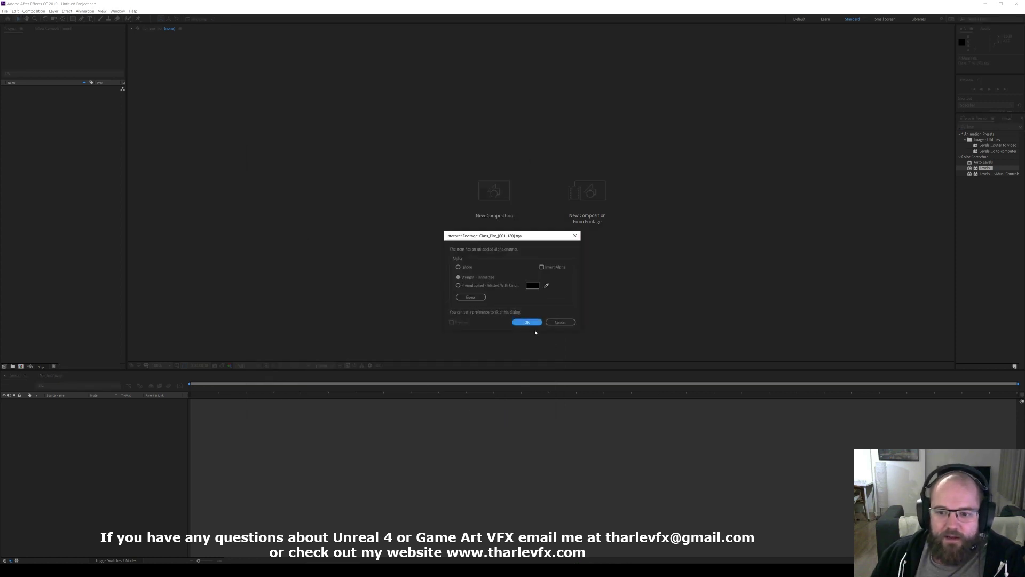
{"action": "left_click", "coordinate": [530, 322]}
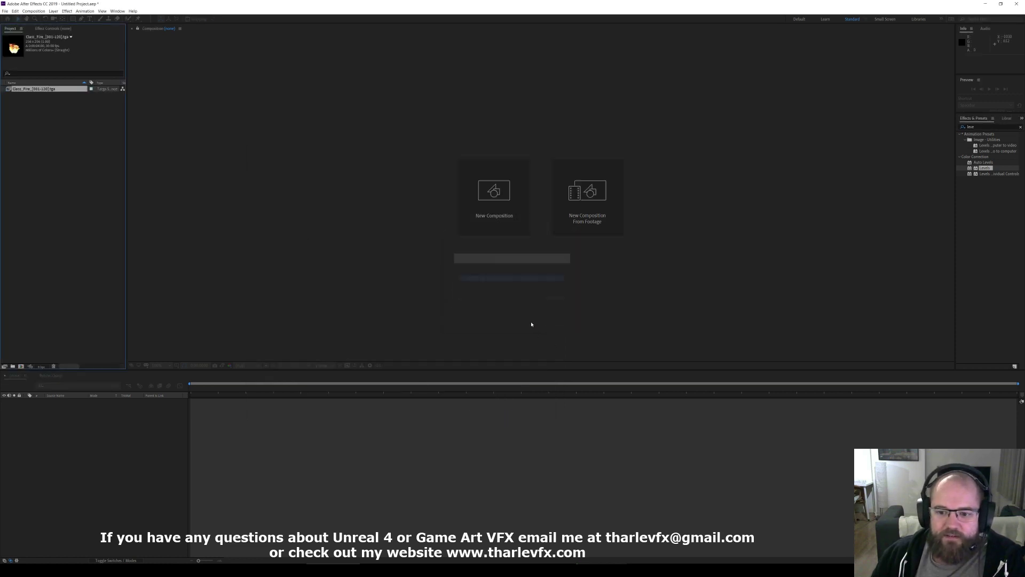
{"action": "double_click", "coordinate": [39, 90]}
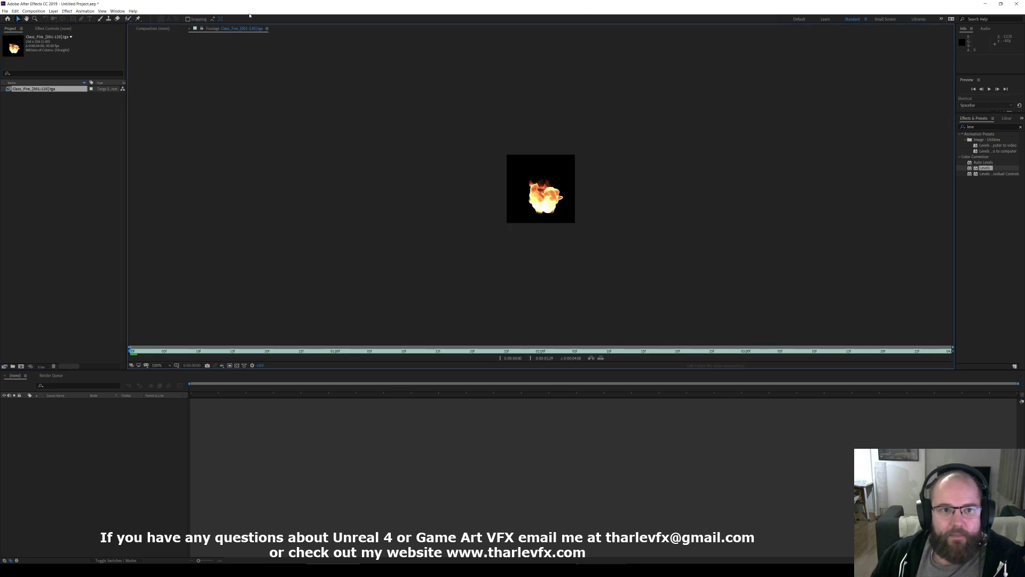
- Build a Class_Fire composition from the fire footage and preview it, stopping near 0:00:02:10
{"action": "left_click", "coordinate": [189, 29]}
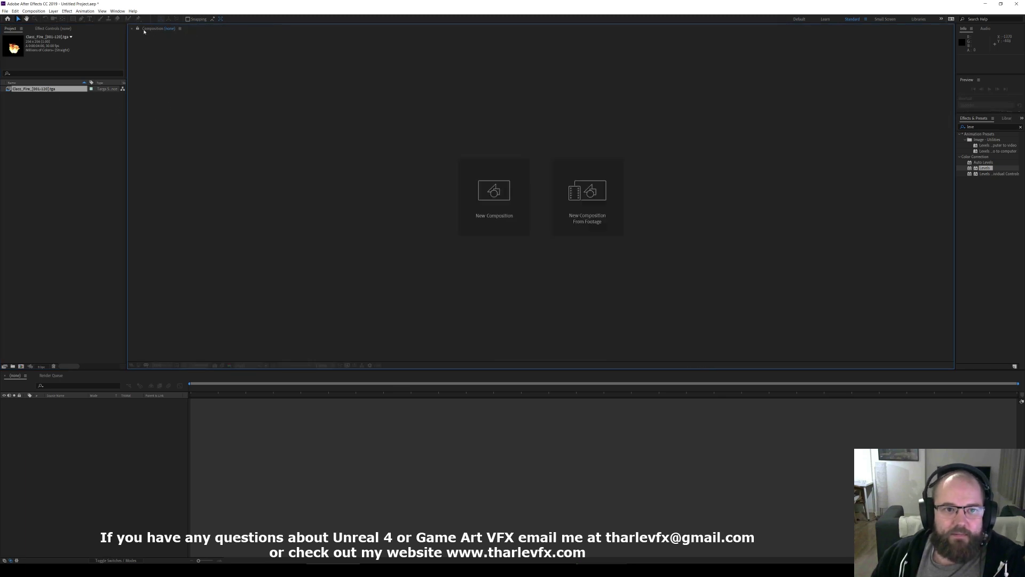
{"action": "left_click_drag", "start_coordinate": [47, 92], "coordinate": [476, 187]}
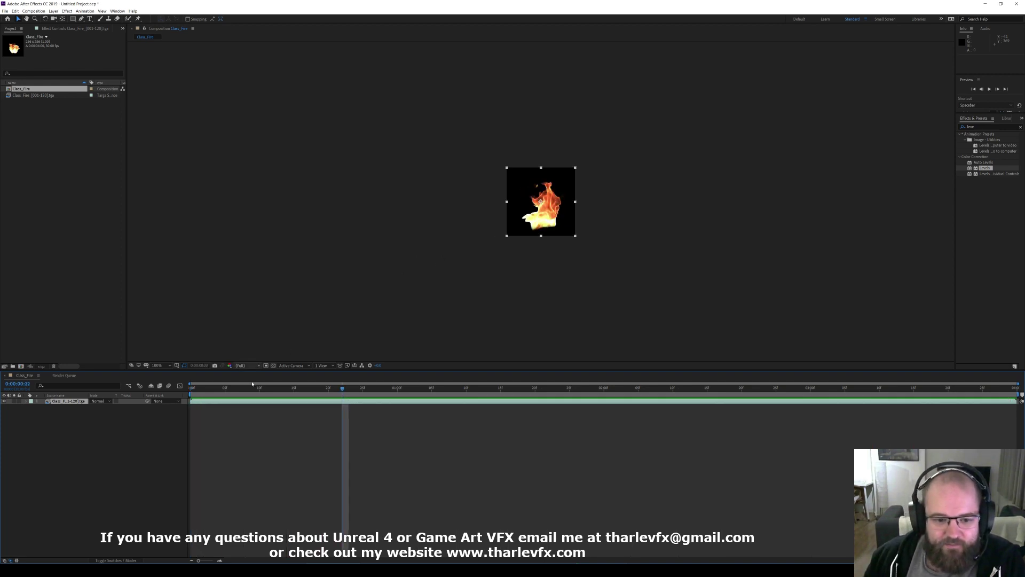
{"action": "left_click", "coordinate": [446, 400]}
{"action": "key", "text": "space"}
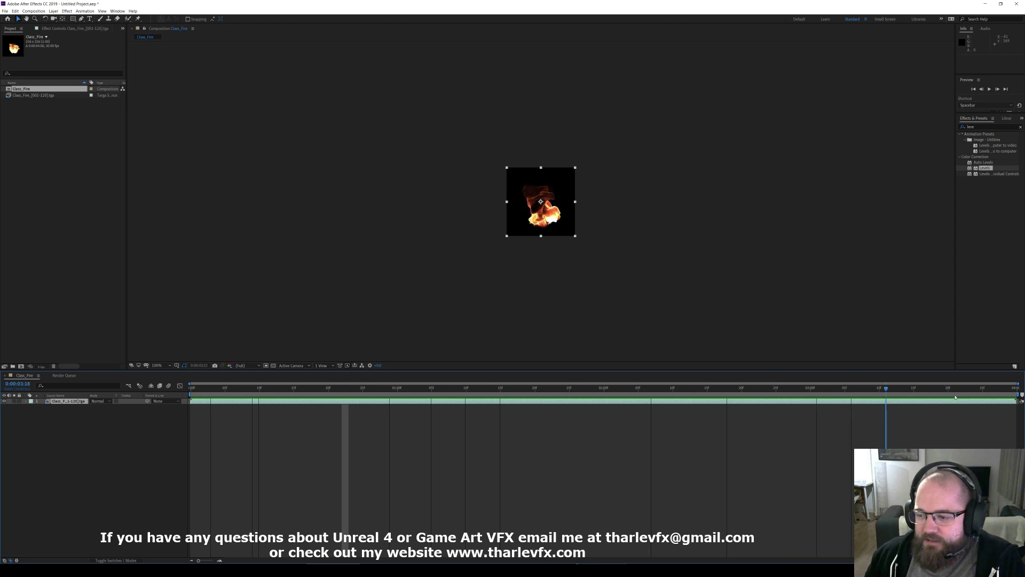
{"action": "left_click", "coordinate": [661, 398]}
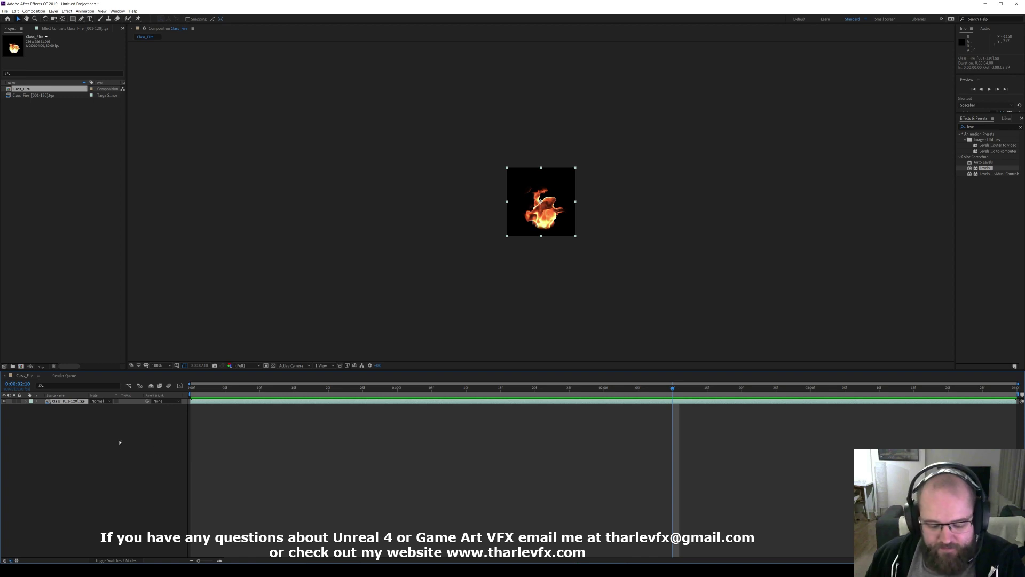
- Duplicate the fire layer and trim the second copy to end near 0:00:02:20
{"action": "key", "text": "ctrl+d"}
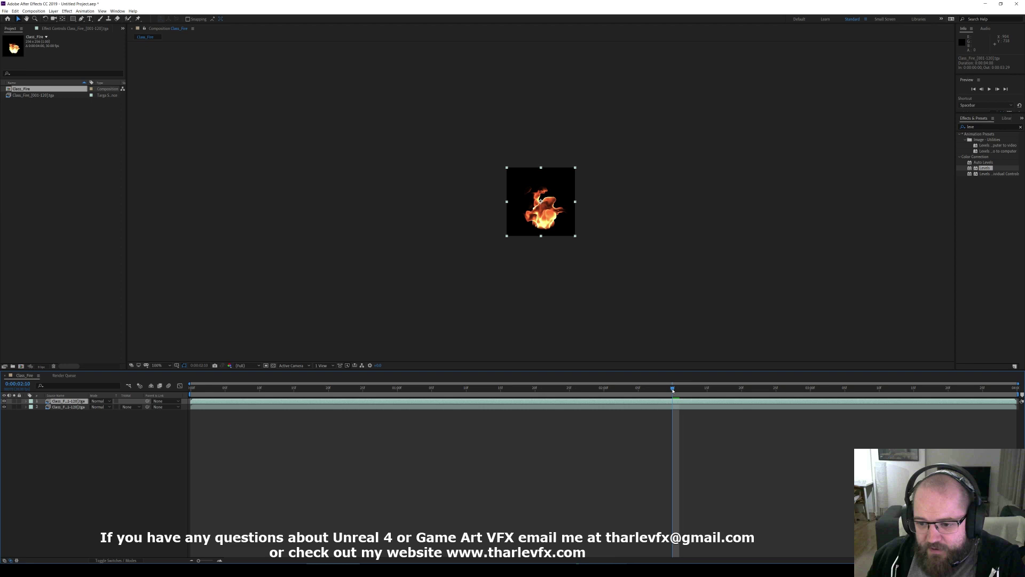
{"action": "left_click_drag", "start_coordinate": [682, 389], "coordinate": [742, 395]}
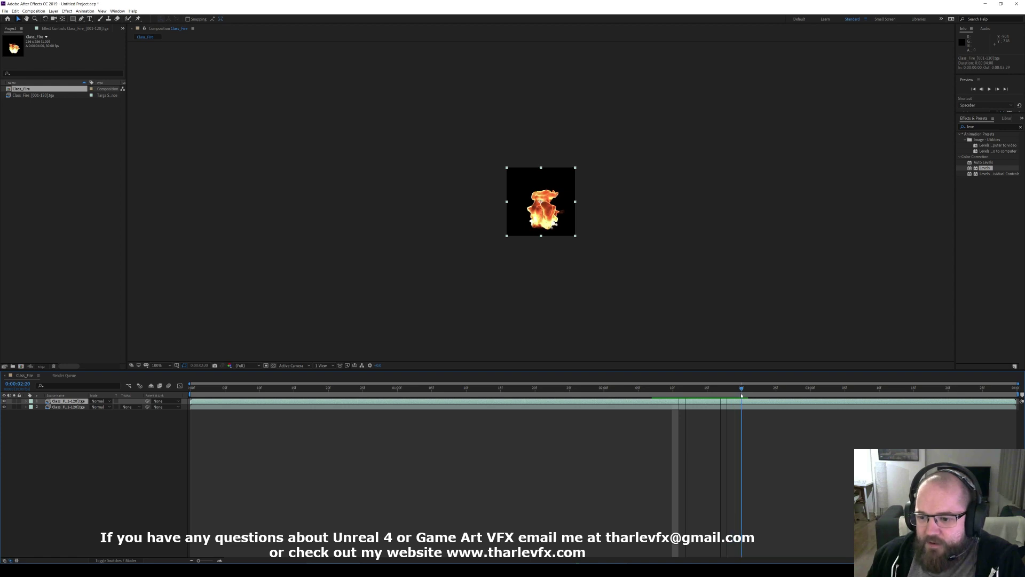
{"action": "left_click", "coordinate": [769, 401]}
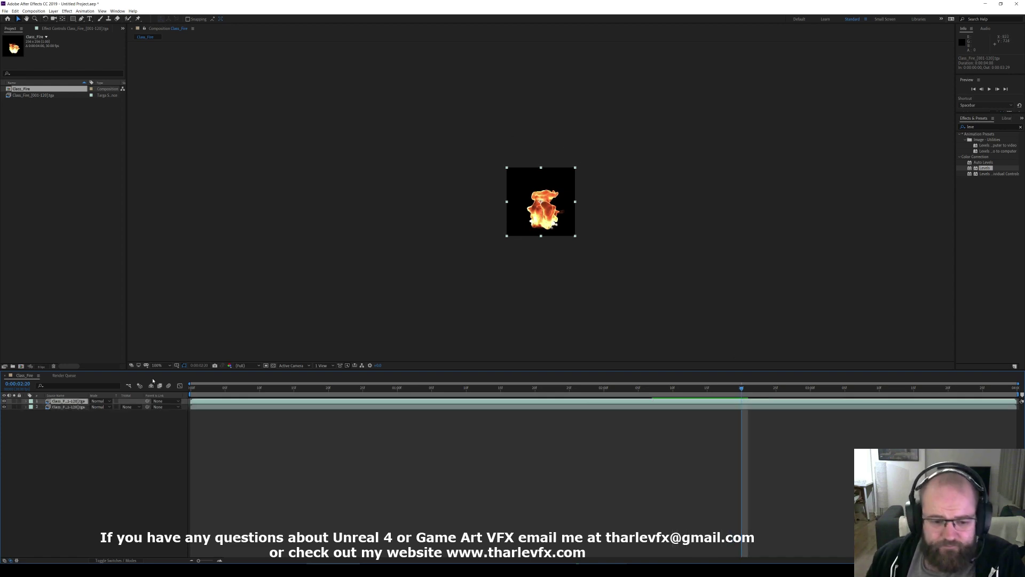
{"action": "left_click", "coordinate": [207, 407]}
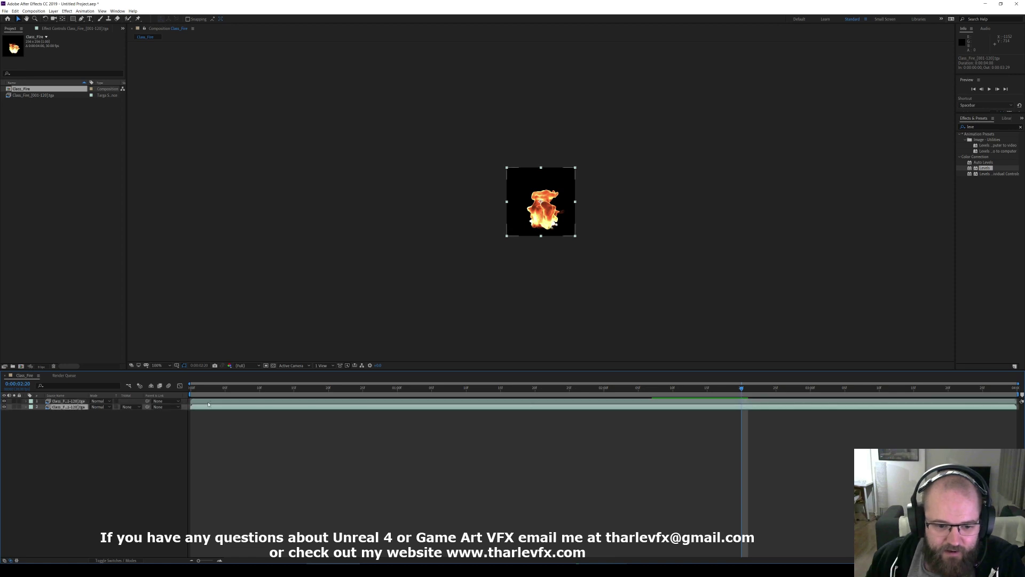
{"action": "key", "text": "ctrl+Up"}
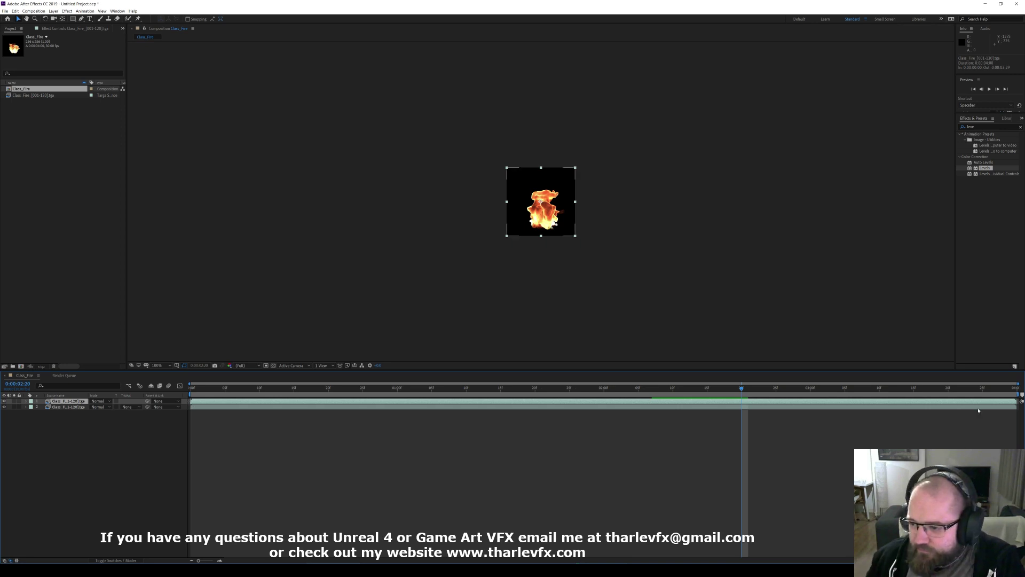
{"action": "left_click", "coordinate": [996, 408]}
{"action": "left_click_drag", "start_coordinate": [1016, 407], "coordinate": [741, 416]}
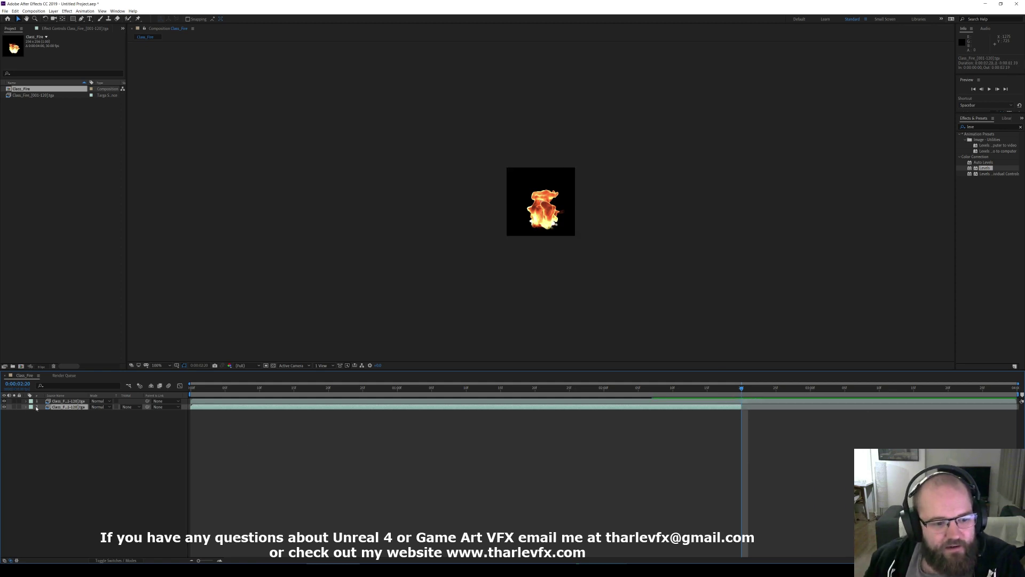
- Hide the top copy, shift it later to start at the trim point, and preview the loop
{"action": "left_click", "coordinate": [5, 401]}
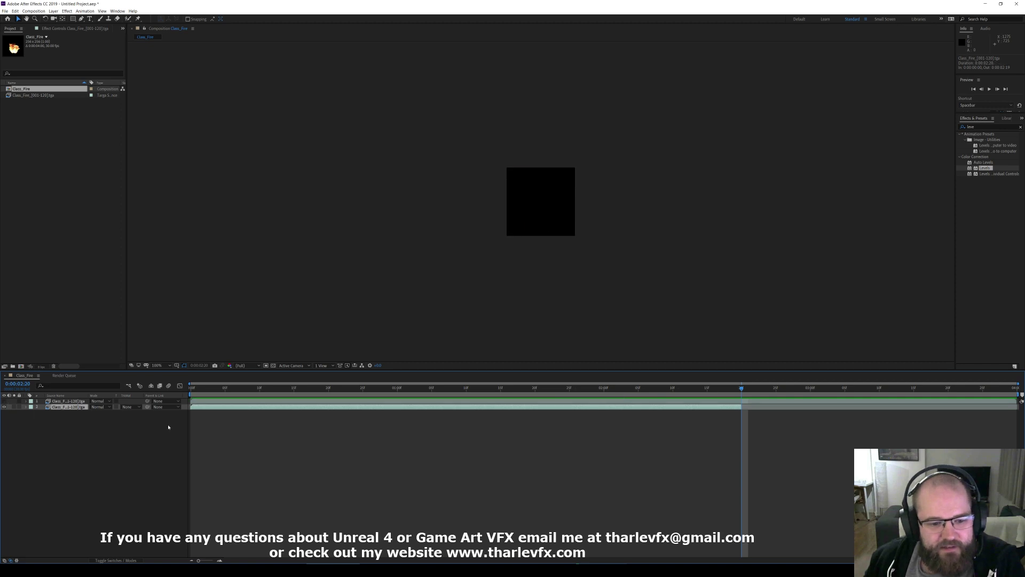
{"action": "mouse_move", "coordinate": [741, 390]}
{"action": "left_mouse_down"}
{"action": "mouse_move", "coordinate": [536, 388]}
{"action": "mouse_move", "coordinate": [919, 396]}
{"action": "mouse_move", "coordinate": [744, 388]}
{"action": "left_mouse_up"}
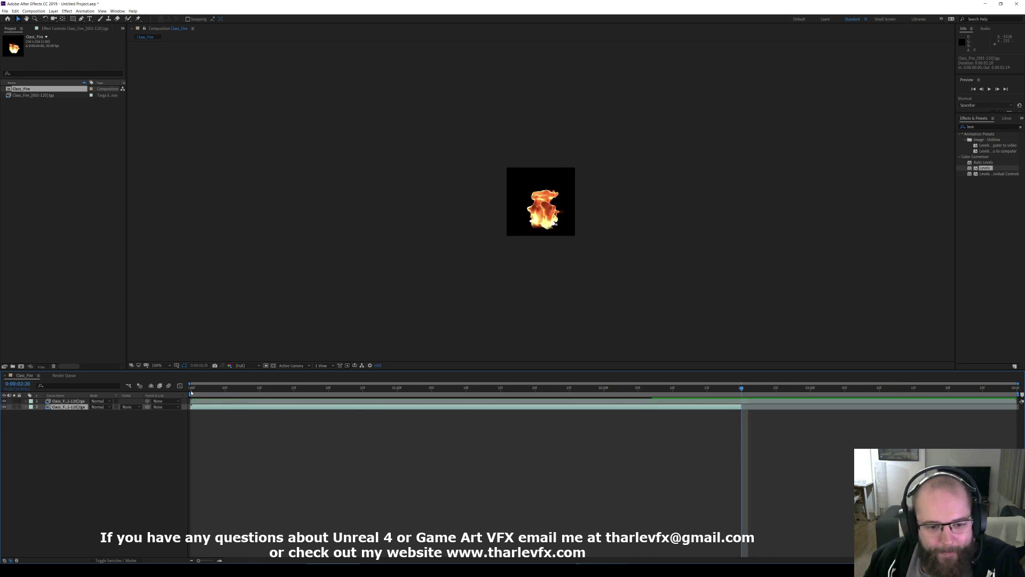
{"action": "left_click_drag", "start_coordinate": [213, 401], "coordinate": [743, 401]}
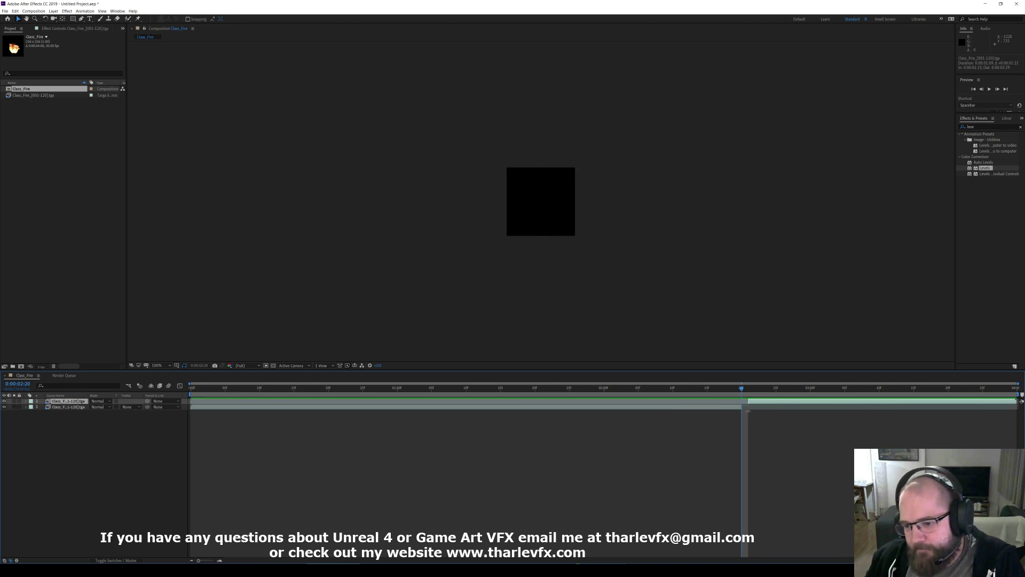
{"action": "key", "text": "space"}
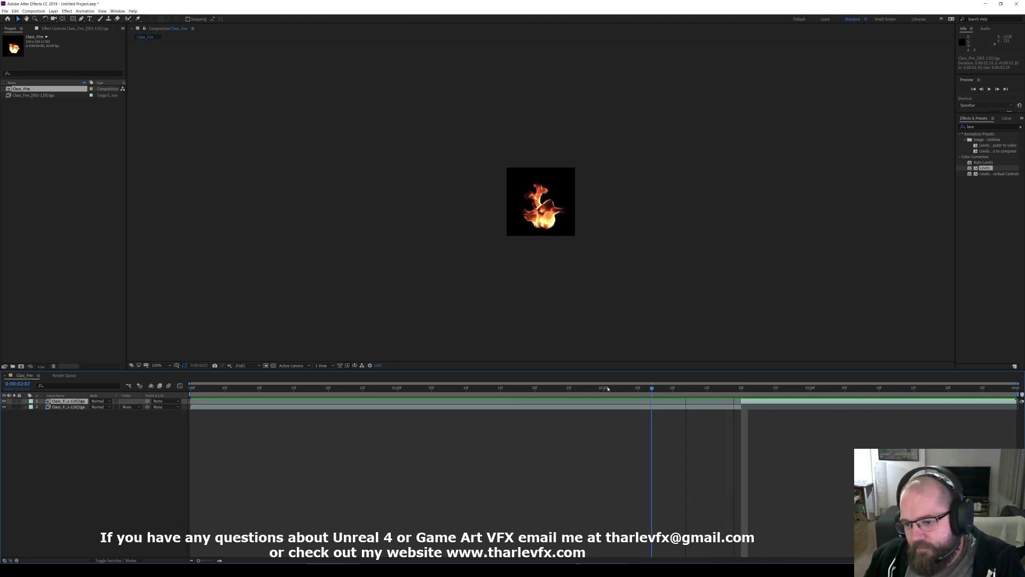
- Slide the top fire layer to start at 0:00:02:00 and end the work area near 0:00:02:19
{"action": "left_click", "coordinate": [526, 352]}
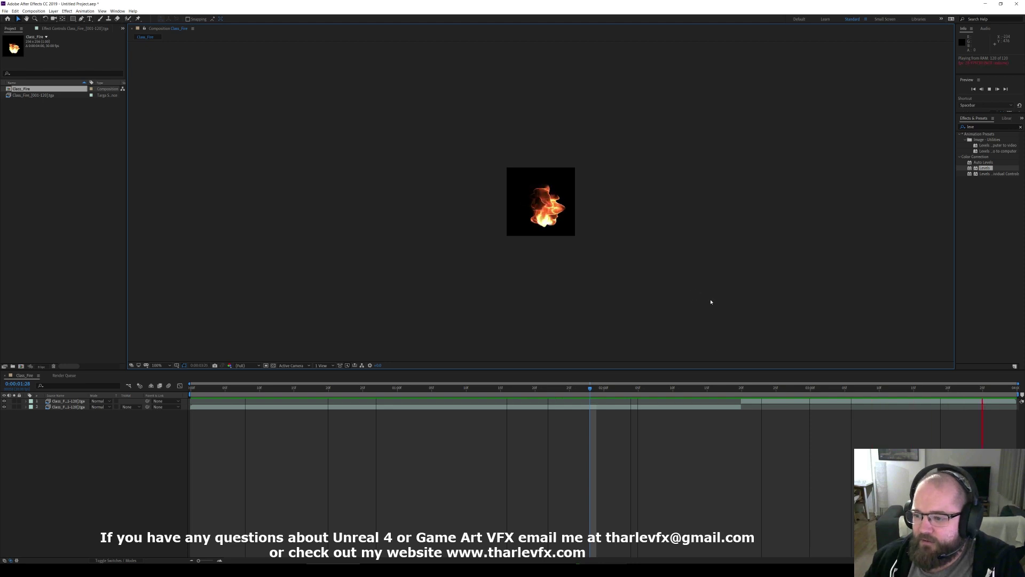
{"action": "mouse_move", "coordinate": [754, 389]}
{"action": "left_mouse_down"}
{"action": "mouse_move", "coordinate": [686, 388]}
{"action": "mouse_move", "coordinate": [782, 393]}
{"action": "mouse_move", "coordinate": [674, 392]}
{"action": "left_mouse_up"}
{"action": "left_click", "coordinate": [675, 341]}
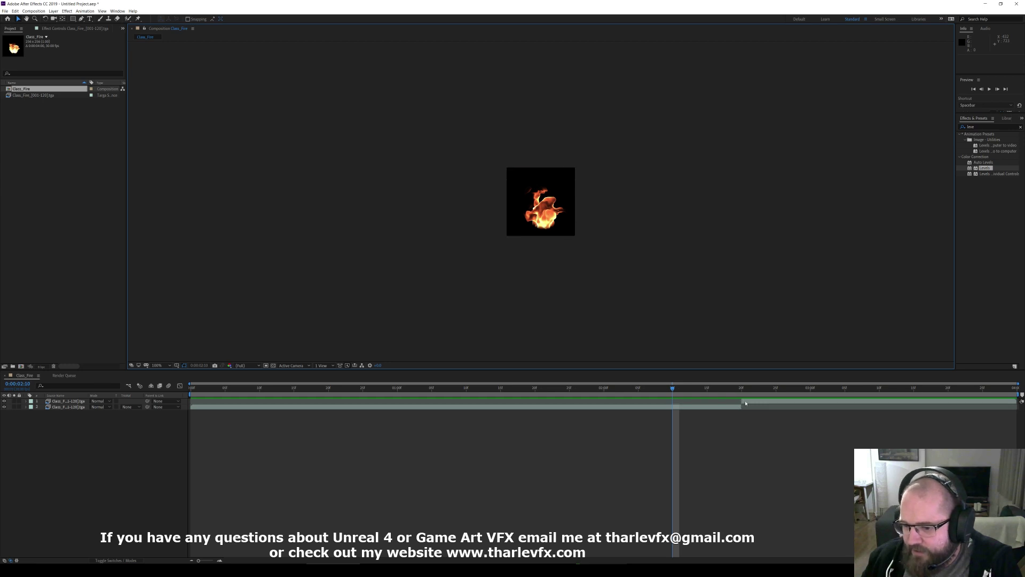
{"action": "left_click_drag", "start_coordinate": [746, 403], "coordinate": [337, 405]}
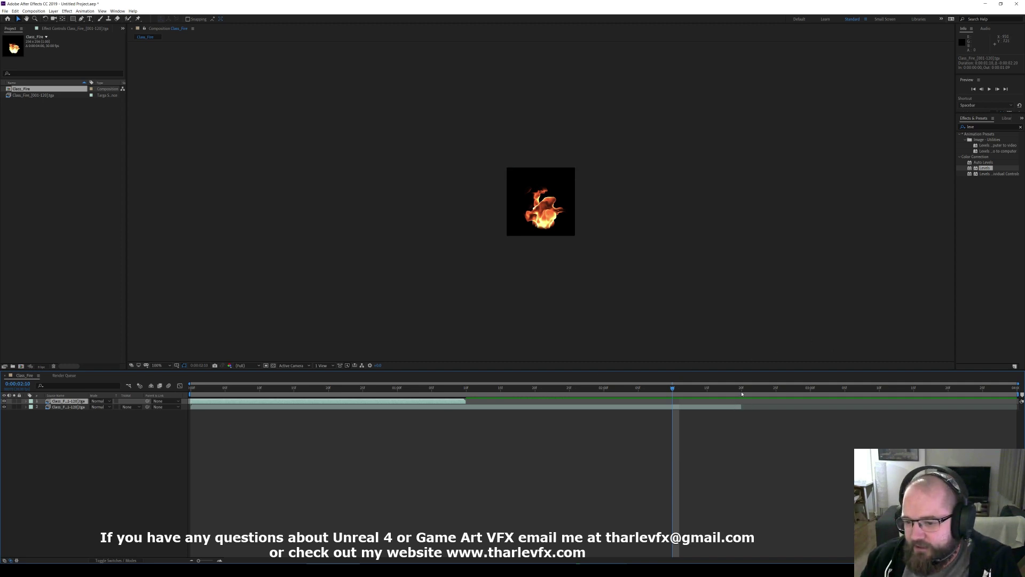
{"action": "left_click_drag", "start_coordinate": [742, 394], "coordinate": [701, 389]}
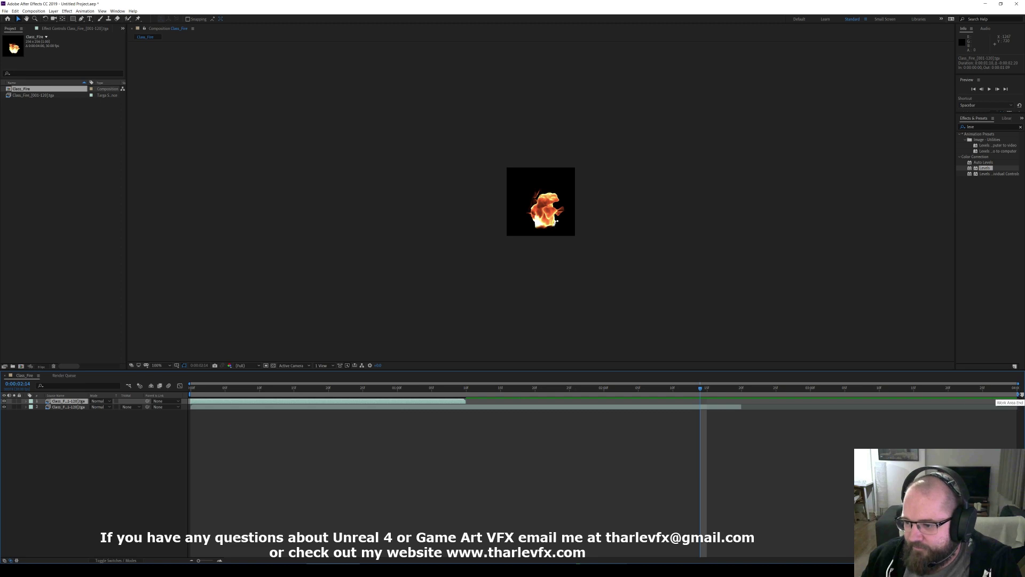
{"action": "mouse_move", "coordinate": [1019, 395]}
{"action": "left_mouse_down"}
{"action": "mouse_move", "coordinate": [704, 389]}
{"action": "mouse_move", "coordinate": [741, 387]}
{"action": "mouse_move", "coordinate": [730, 386]}
{"action": "left_mouse_up"}
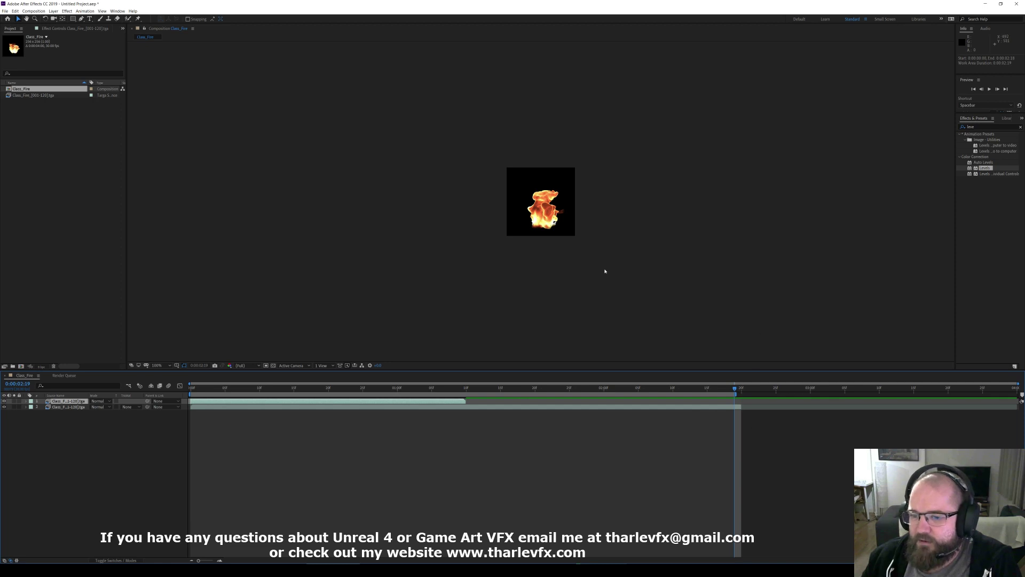
- Trim the composition to the work area, preview the fire loop, then scrub the playhead back
{"action": "left_click", "coordinate": [33, 11]}
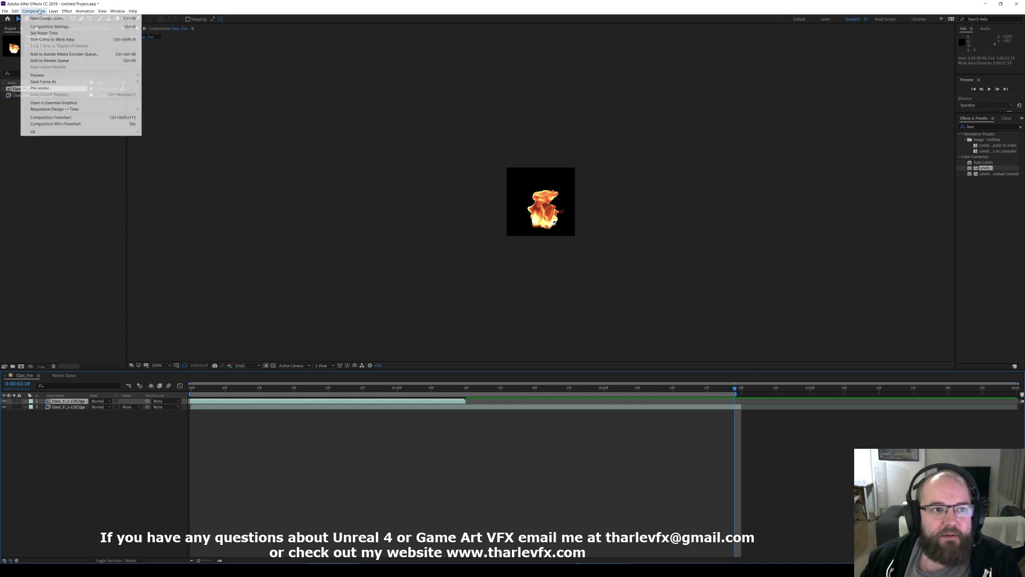
{"action": "left_click", "coordinate": [48, 40]}
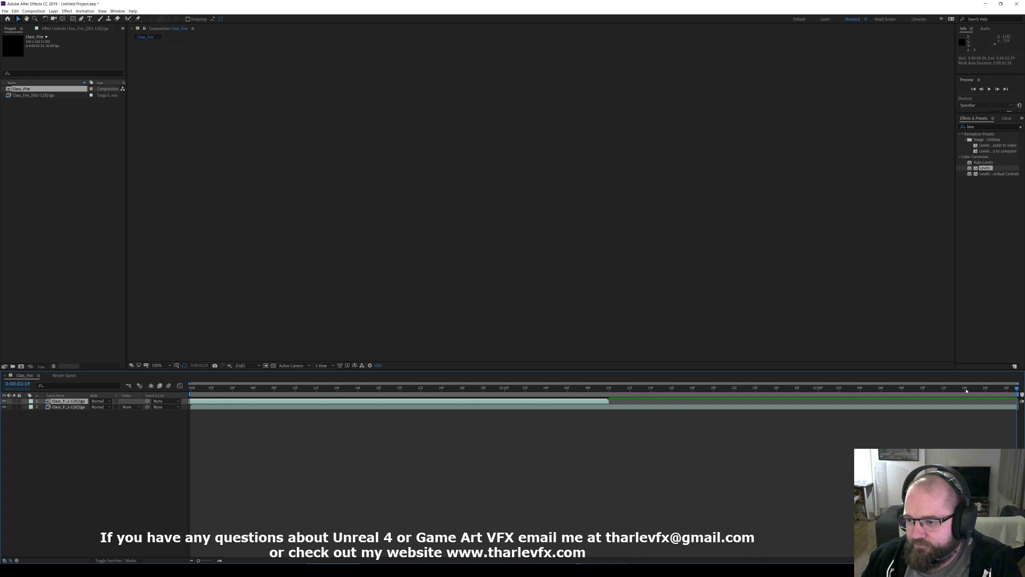
{"action": "key", "text": "space"}
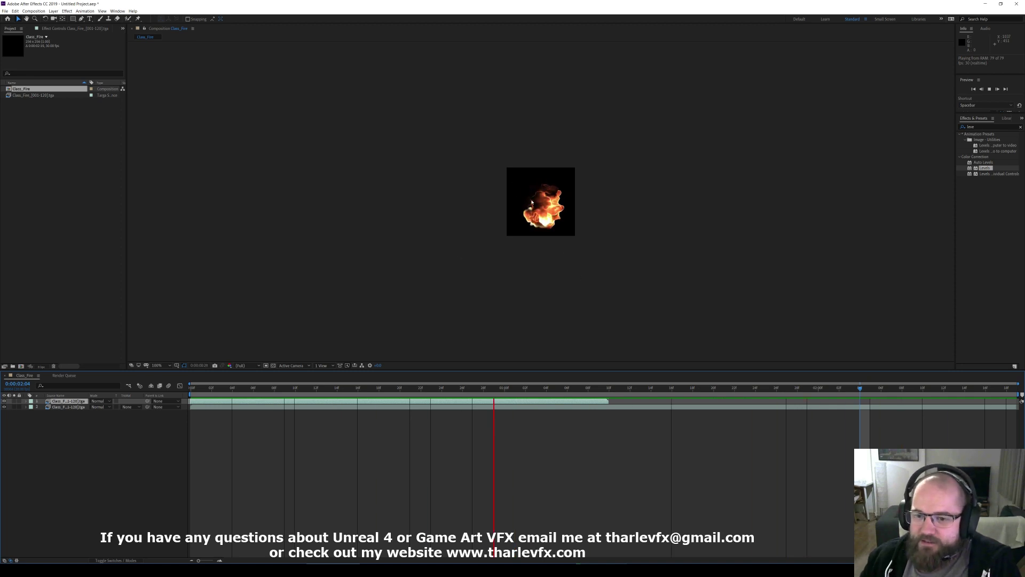
{"action": "key", "text": "space"}
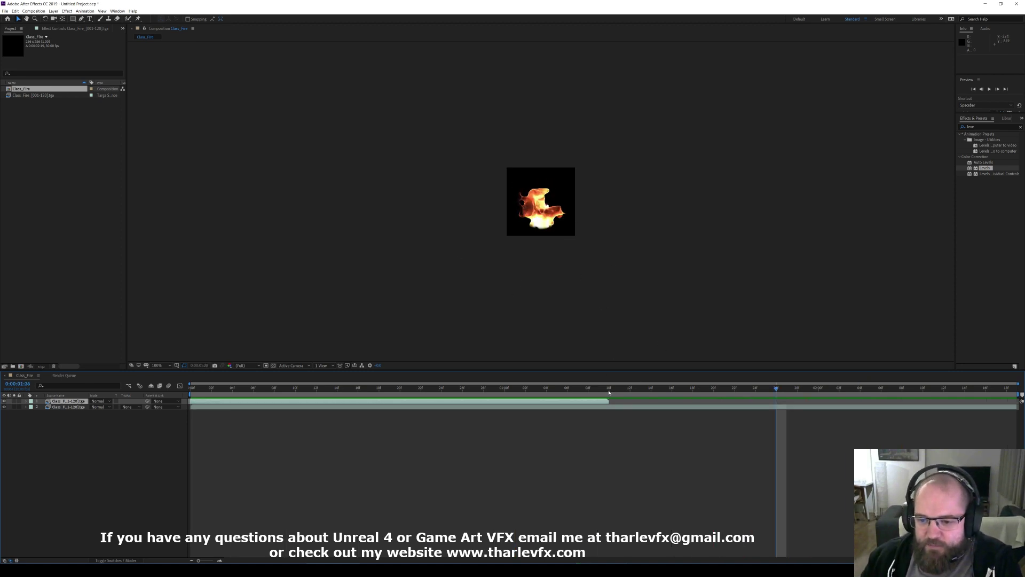
{"action": "left_click_drag", "start_coordinate": [609, 393], "coordinate": [190, 387]}
- Select both fire layers and reveal only their Opacity properties
{"action": "left_click", "coordinate": [69, 408]}
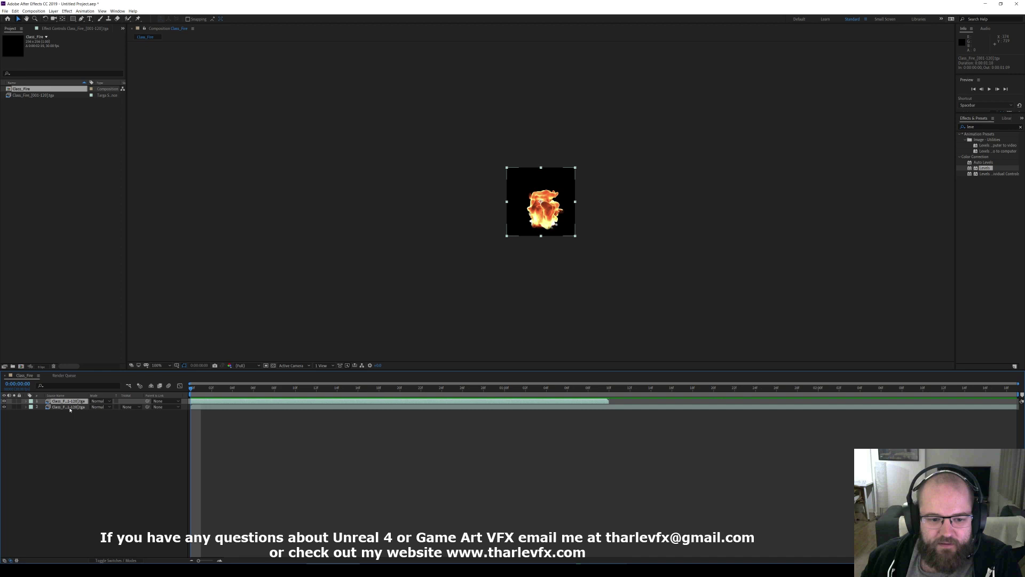
{"action": "left_click", "coordinate": [70, 407]}
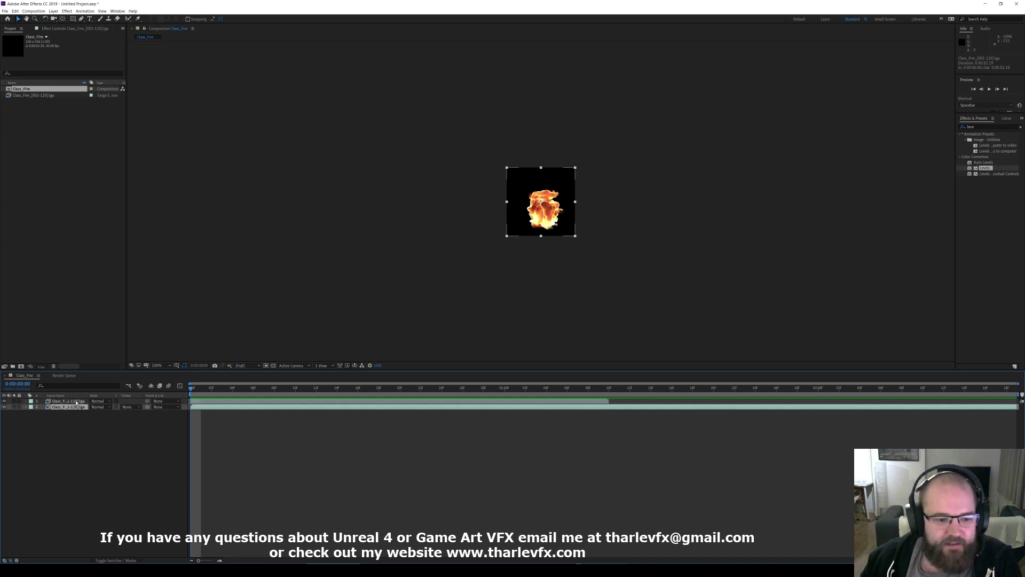
{"action": "left_click", "coordinate": [77, 401], "text": "ctrl"}
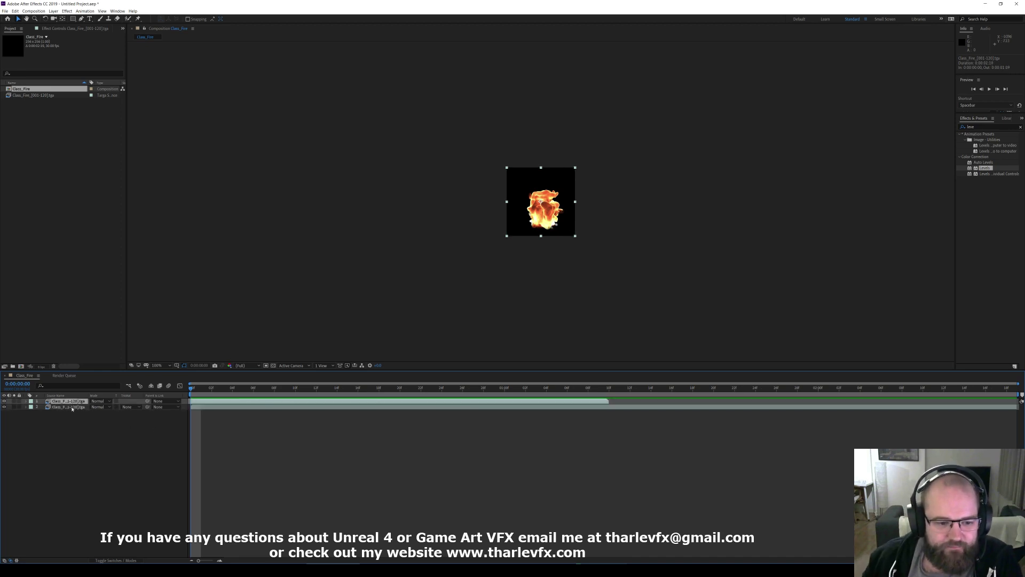
{"action": "key", "text": "t"}
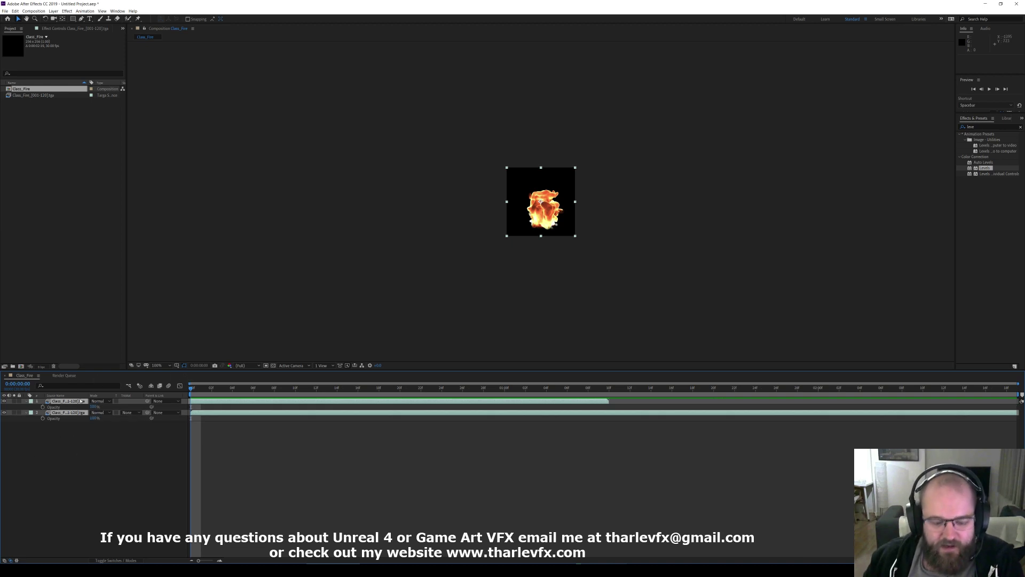
{"action": "key", "text": "t"}
{"action": "key", "text": "t"}
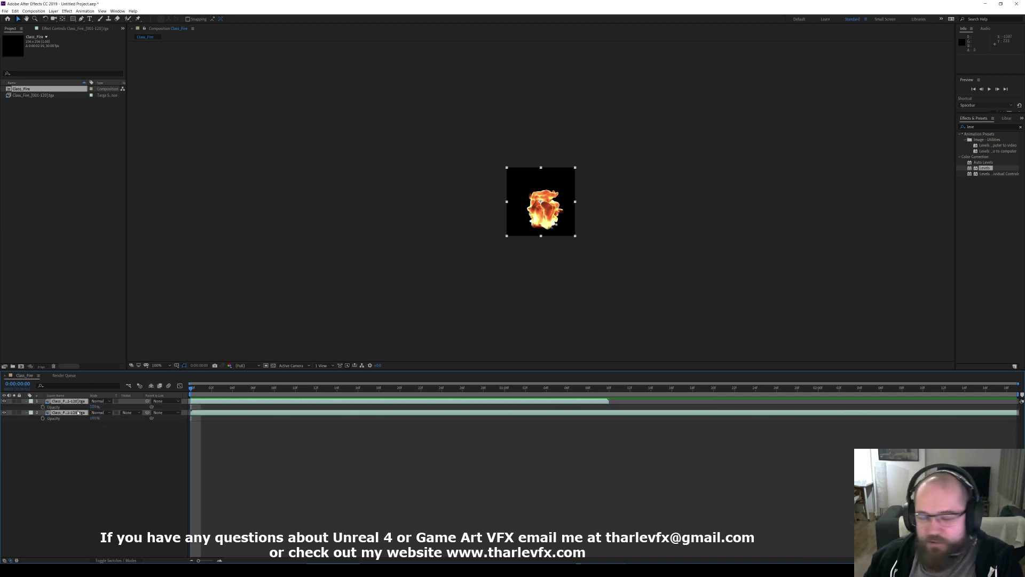
{"action": "key", "text": "t"}
{"action": "key", "text": "t"}
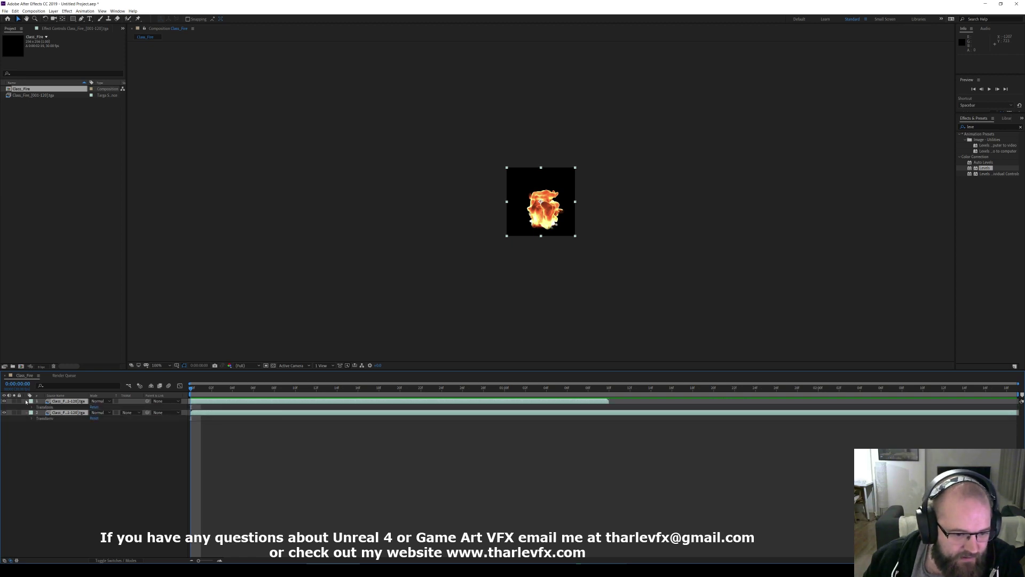
{"action": "key", "text": "t"}
{"action": "left_click", "coordinate": [30, 406]}
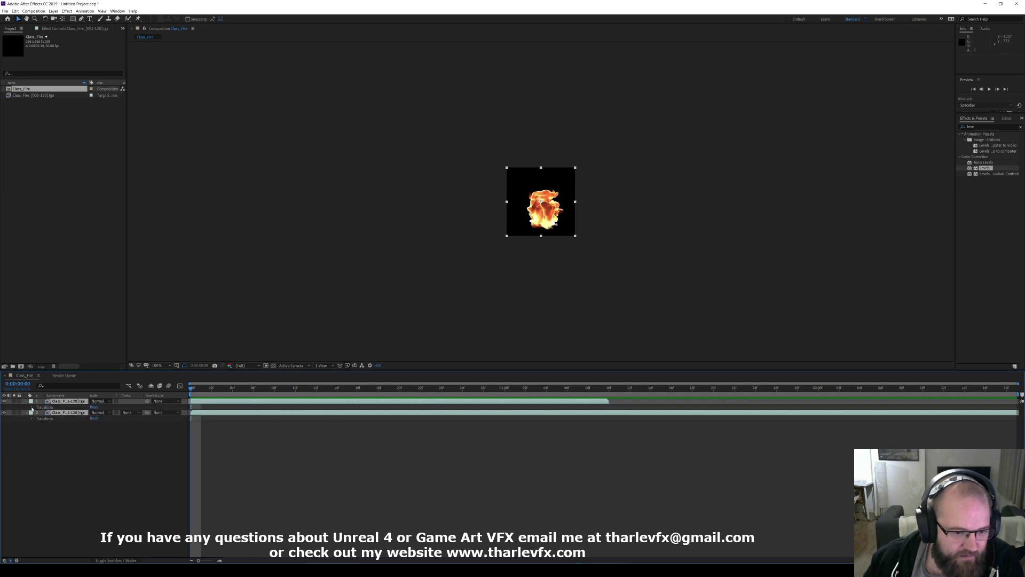
{"action": "left_click", "coordinate": [32, 407]}
{"action": "left_click", "coordinate": [32, 448]}
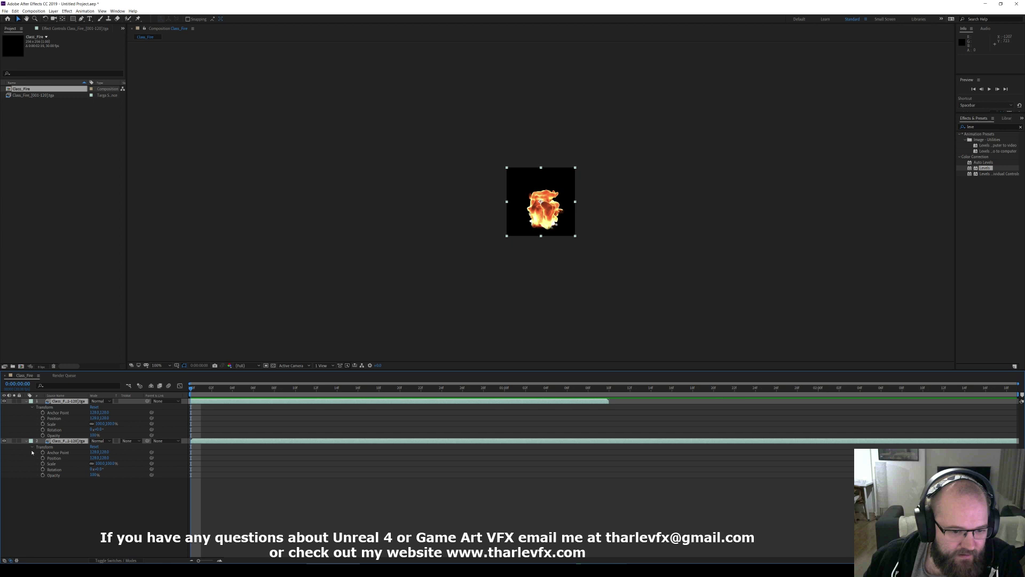
{"action": "key", "text": "t"}
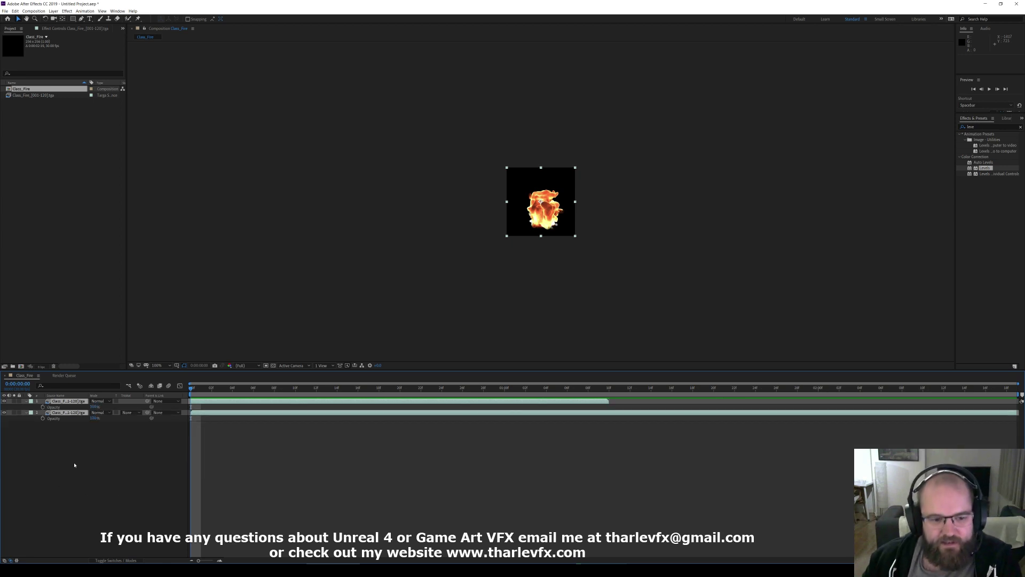
- At about one second, set the top layer's opacity to 0% and the second to 100%, then preview
{"action": "left_click_drag", "start_coordinate": [93, 418], "coordinate": [36, 423]}
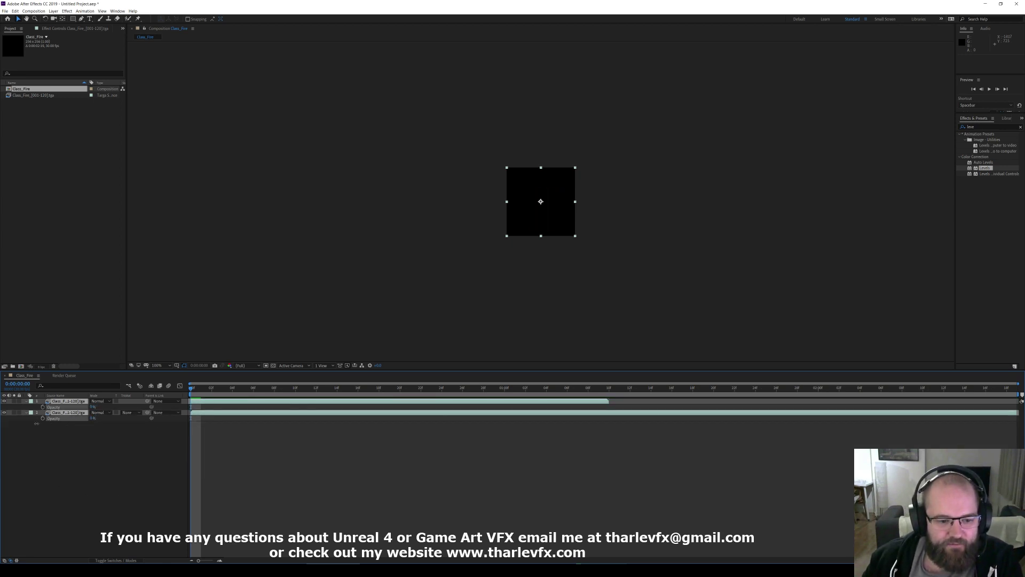
{"action": "left_click", "coordinate": [17, 424]}
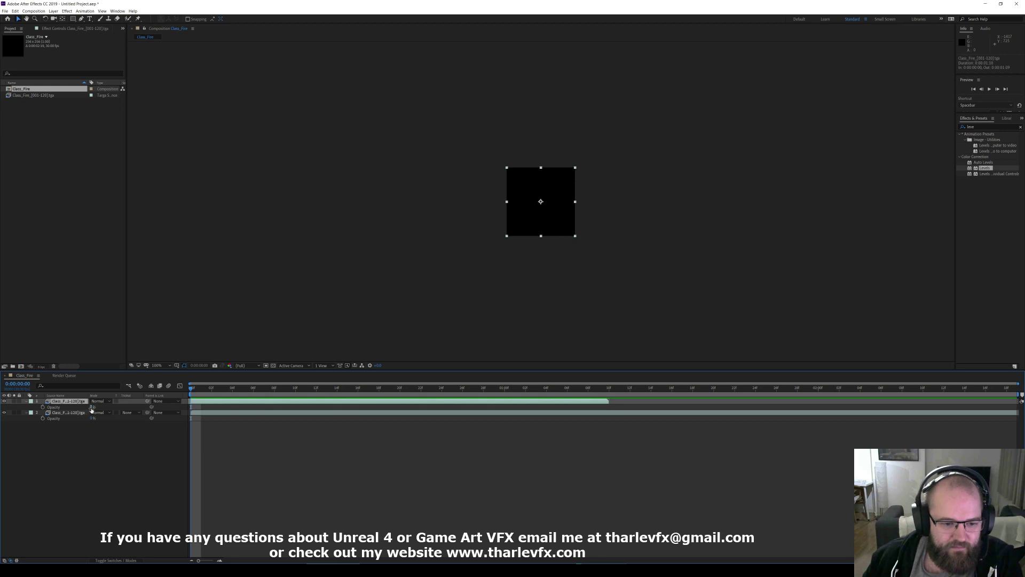
{"action": "left_click_drag", "start_coordinate": [92, 407], "coordinate": [182, 407]}
{"action": "left_click", "coordinate": [214, 402]}
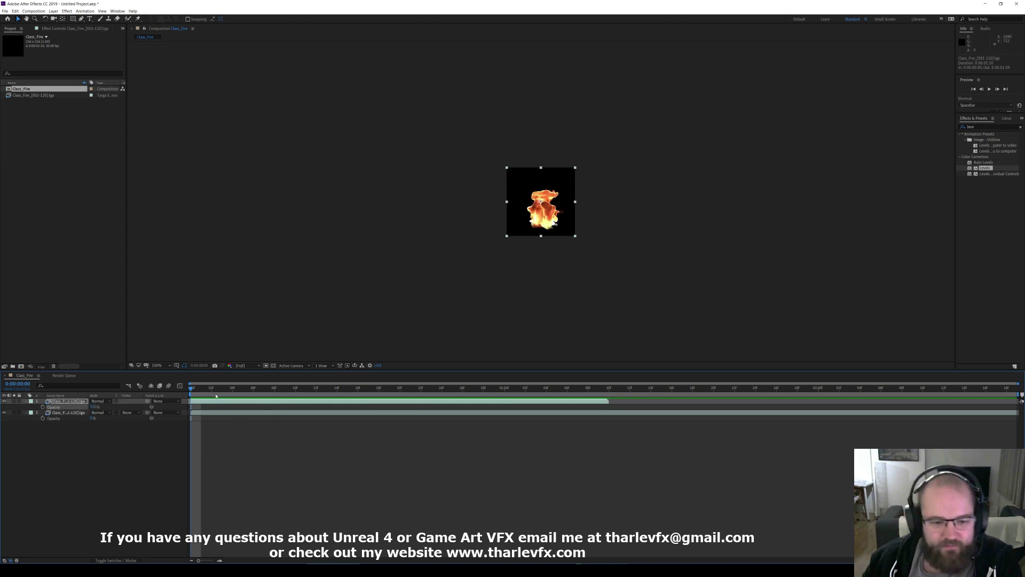
{"action": "left_click_drag", "start_coordinate": [199, 390], "coordinate": [598, 414]}
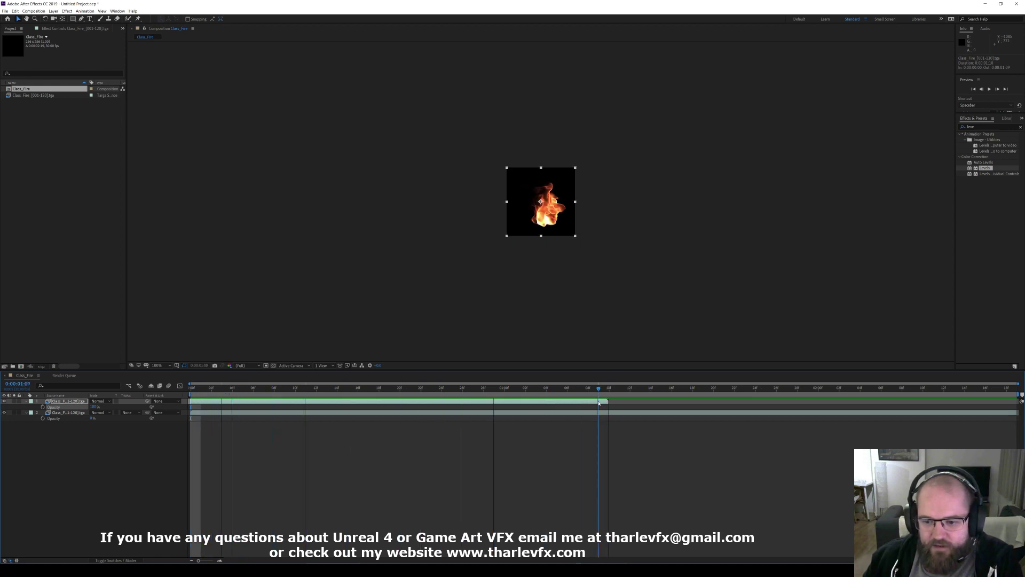
{"action": "left_click_drag", "start_coordinate": [94, 409], "coordinate": [32, 408]}
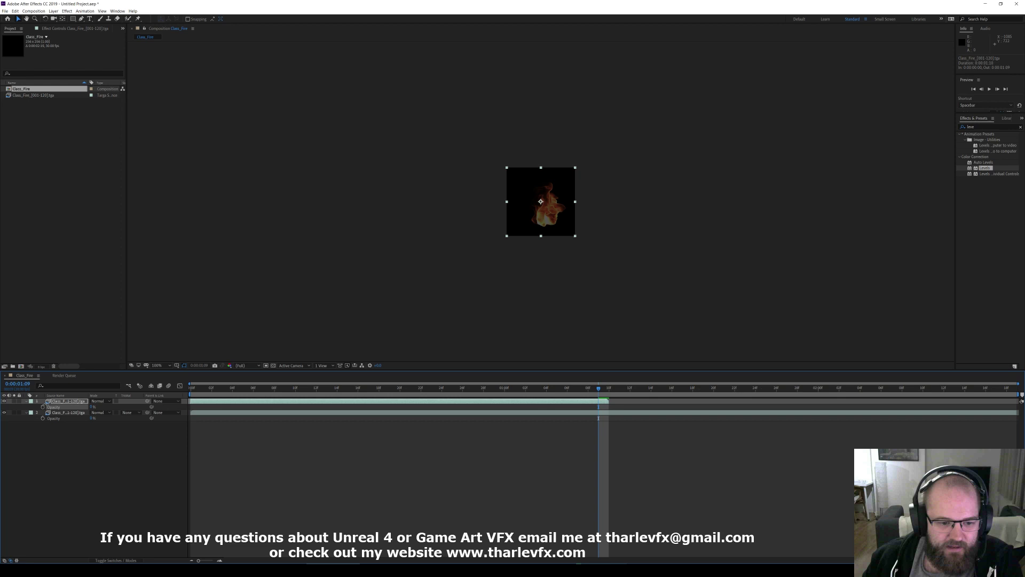
{"action": "left_click_drag", "start_coordinate": [94, 418], "coordinate": [225, 425]}
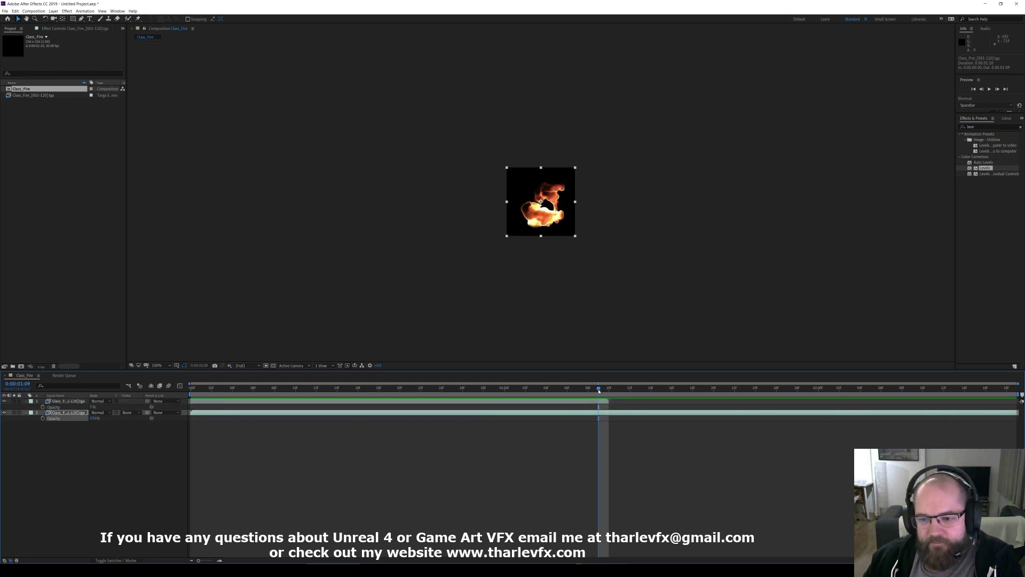
{"action": "left_click_drag", "start_coordinate": [599, 388], "coordinate": [442, 388]}
{"action": "left_click", "coordinate": [407, 300]}
{"action": "key", "text": "space"}
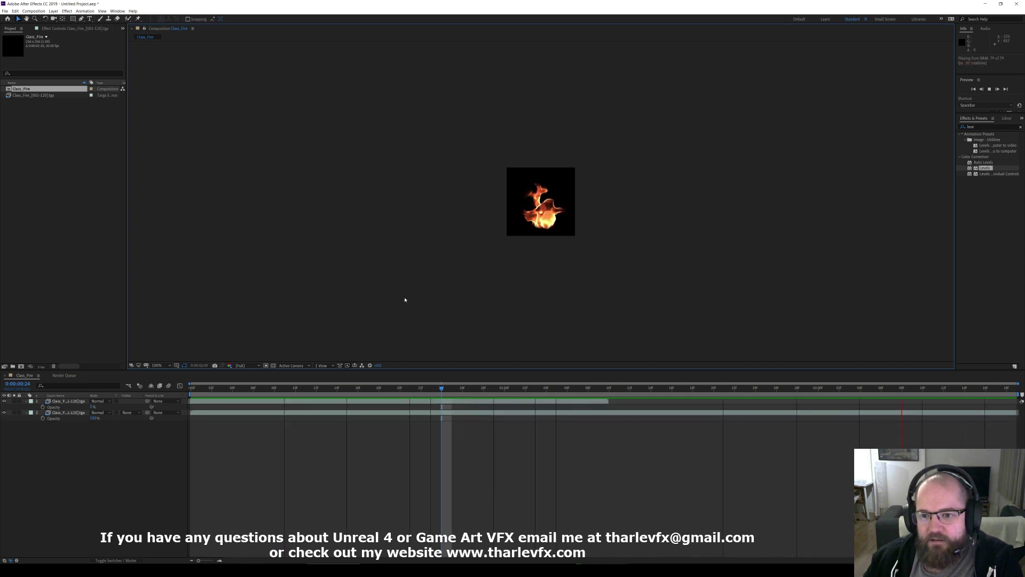
- At 0:00:00:00, key layer 1 opacity at 100% and layer 2 at 0%
{"action": "key", "text": "space"}
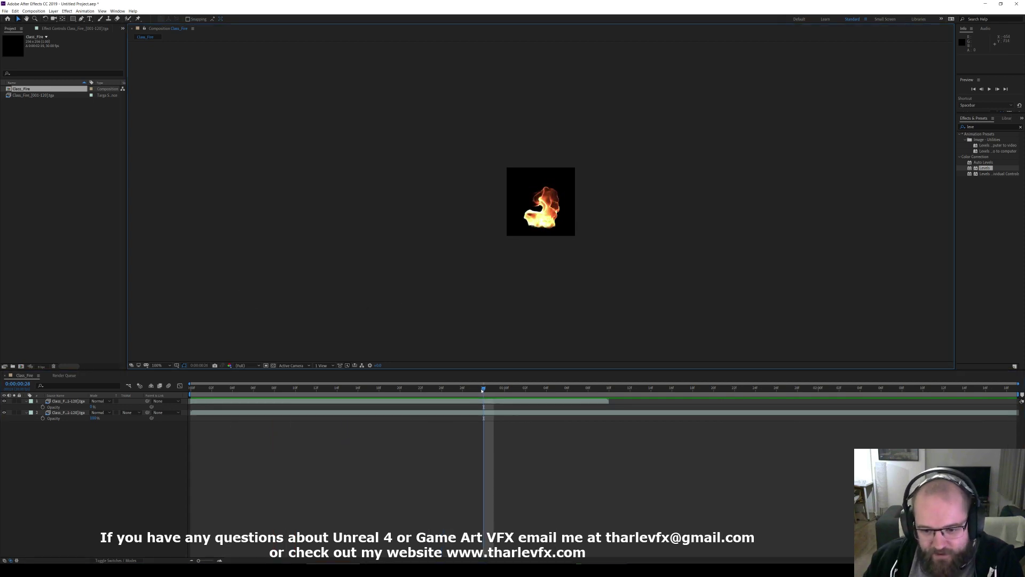
{"action": "left_click_drag", "start_coordinate": [479, 390], "coordinate": [190, 391]}
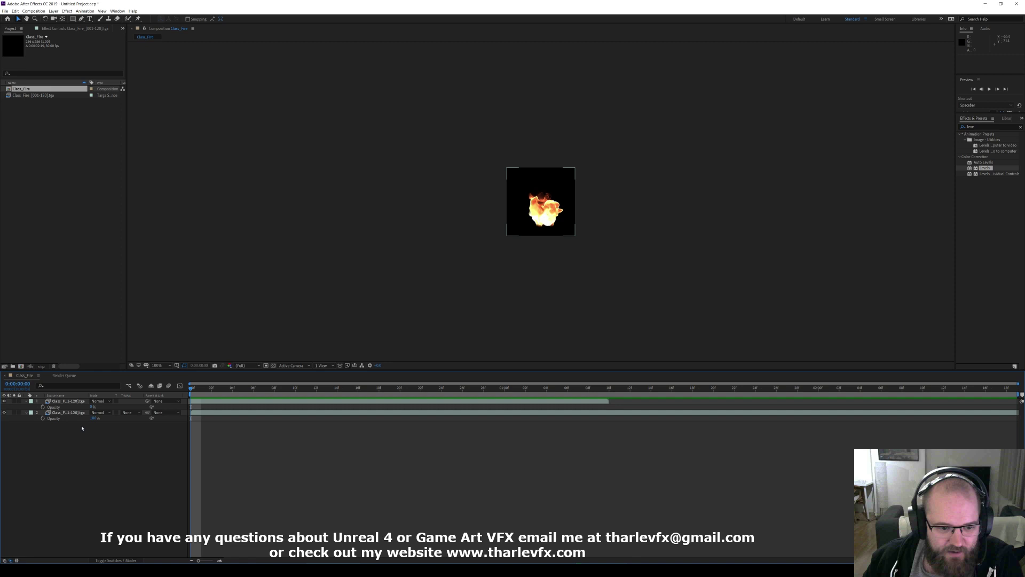
{"action": "left_click_drag", "start_coordinate": [90, 408], "coordinate": [377, 328]}
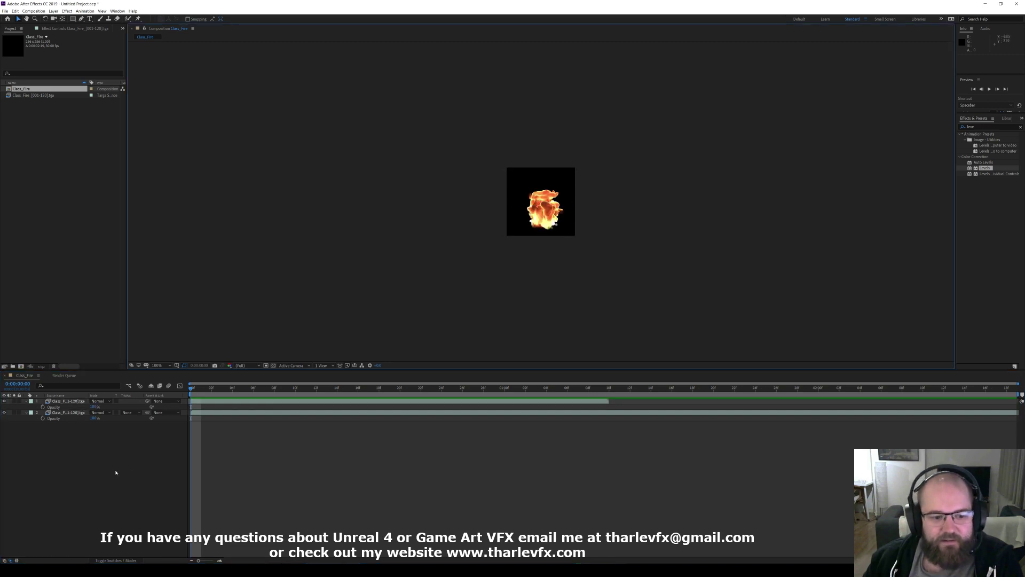
{"action": "left_click", "coordinate": [101, 460]}
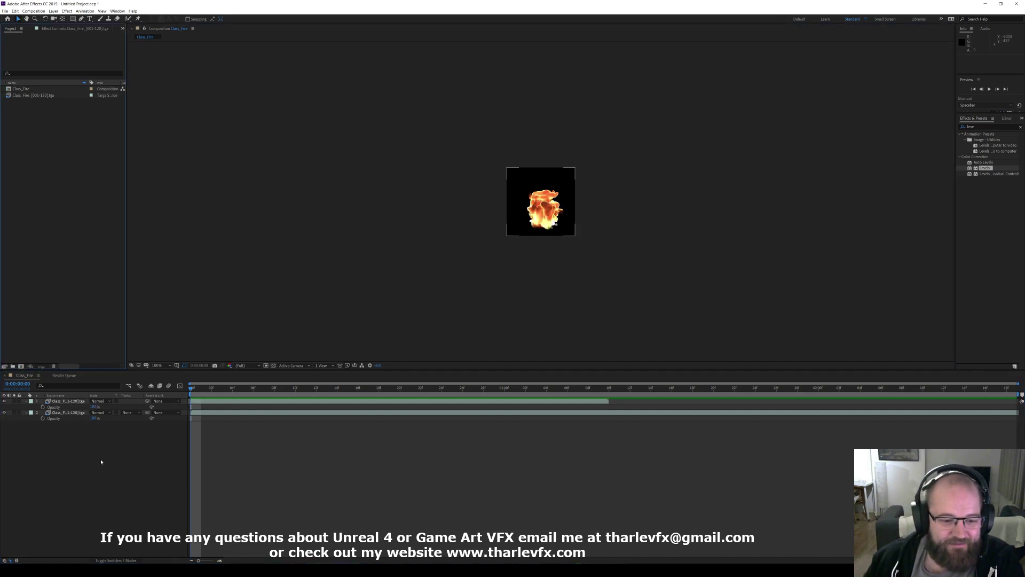
{"action": "key", "text": "ctrl+Down"}
{"action": "key", "text": "ctrl+Down"}
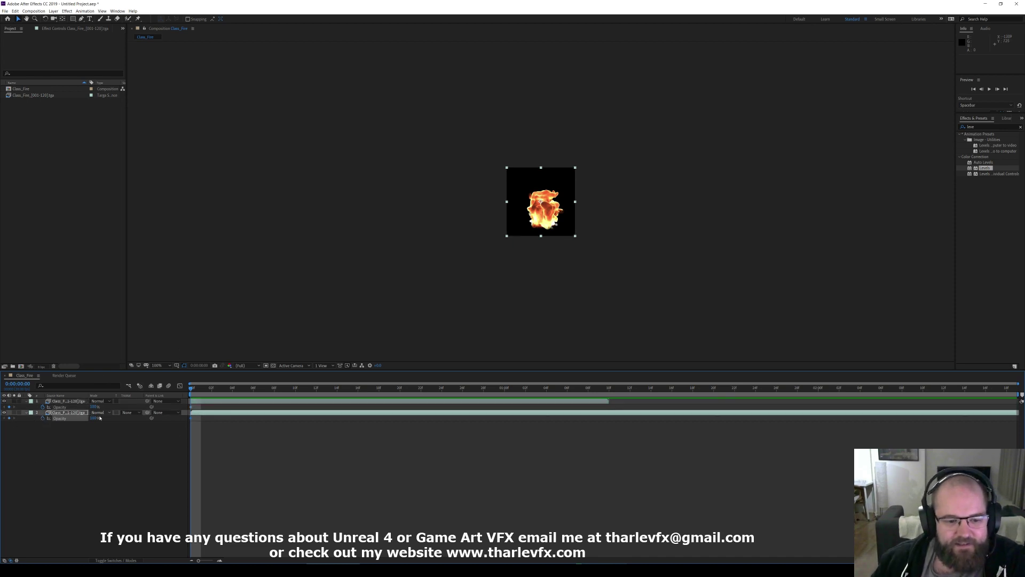
{"action": "type", "text": "0"}
{"action": "key", "text": "Return"}
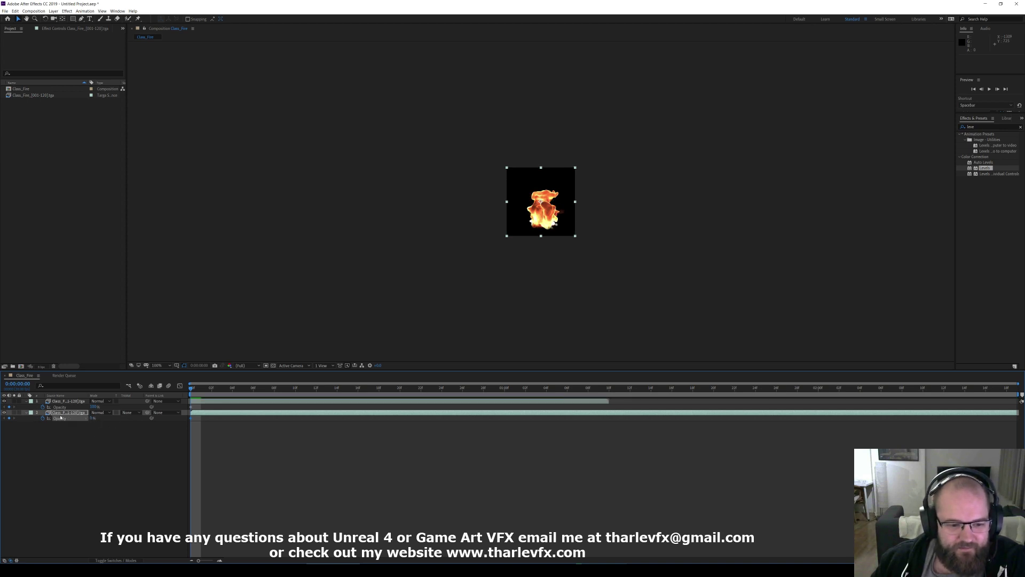
{"action": "left_click", "coordinate": [148, 437]}
- At 0:00:01:09, key layer 1 opacity at 0% and layer 2 at 100%, then preview
{"action": "left_click_drag", "start_coordinate": [191, 390], "coordinate": [599, 391]}
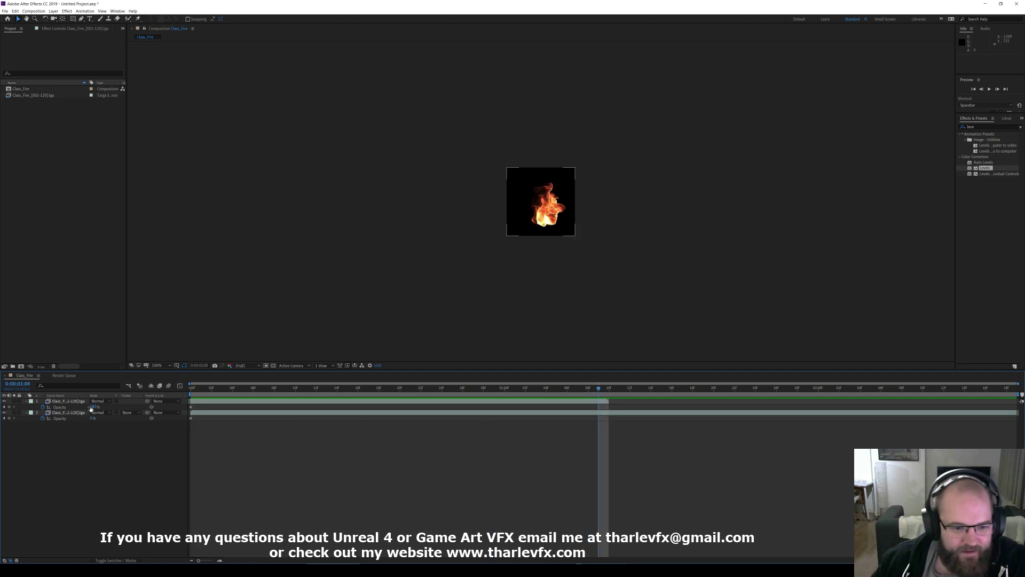
{"action": "type", "text": "0"}
{"action": "key", "text": "Return"}
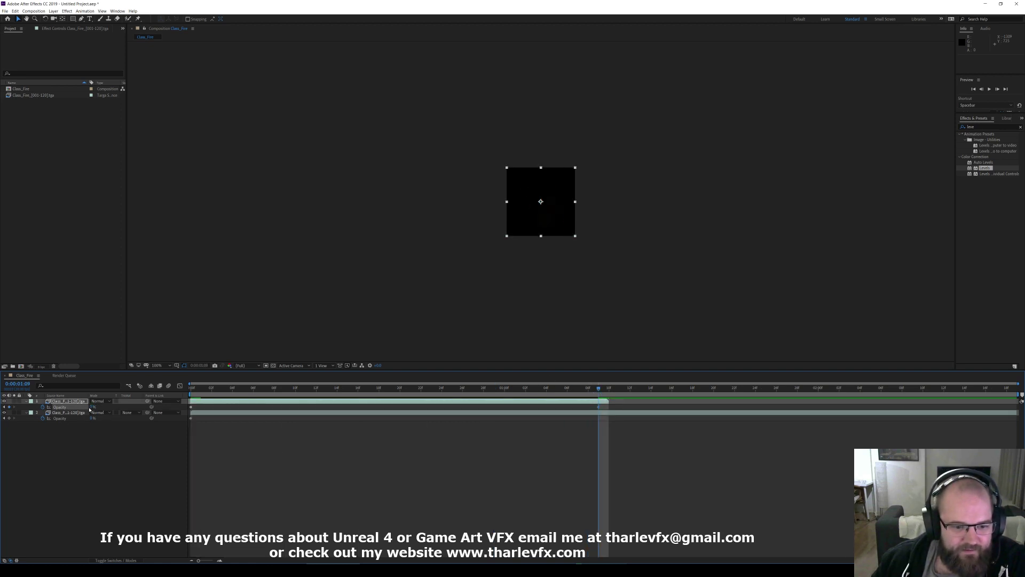
{"action": "left_click", "coordinate": [93, 419]}
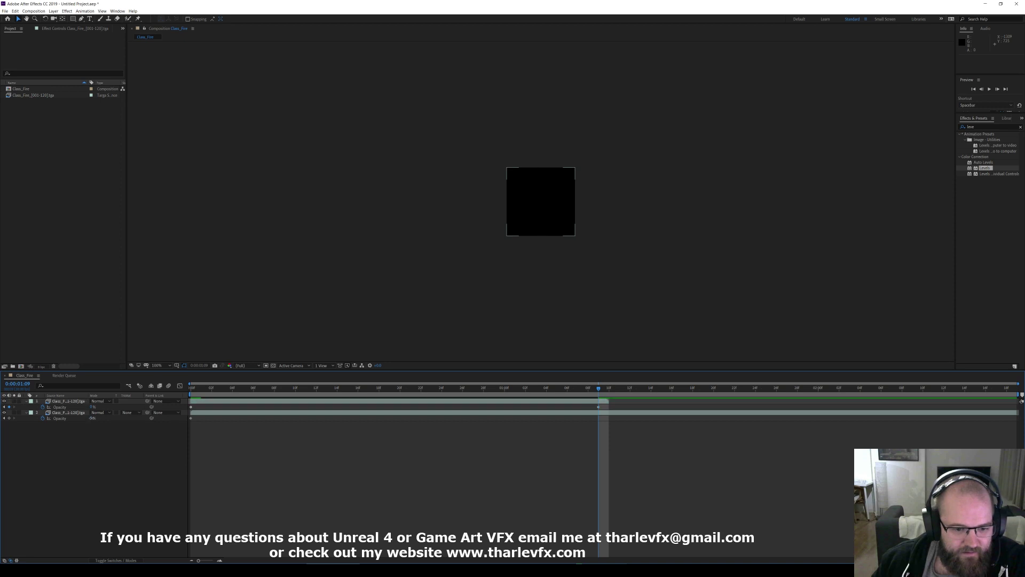
{"action": "key", "text": "Return"}
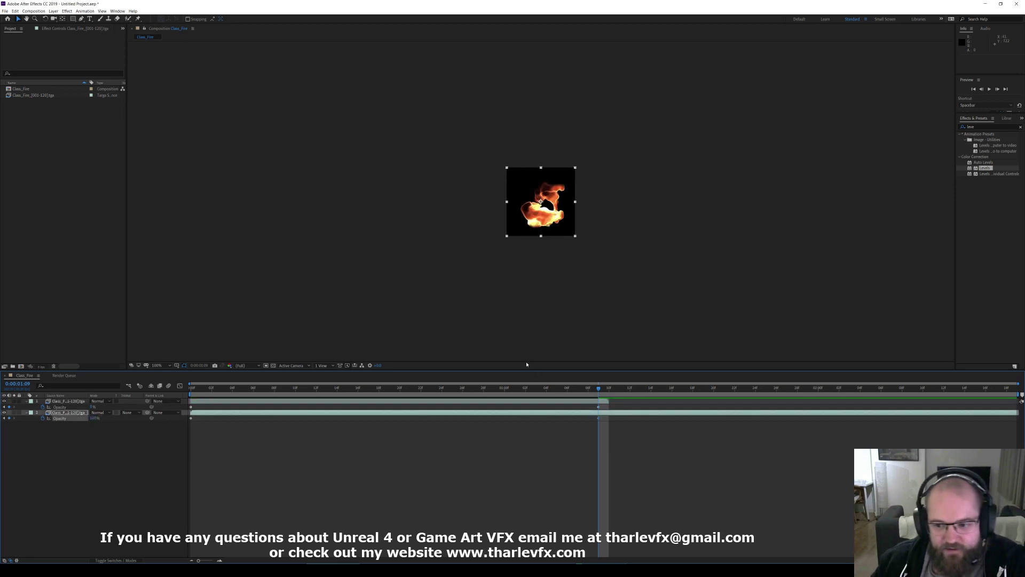
{"action": "left_click", "coordinate": [585, 315]}
{"action": "key", "text": "space"}
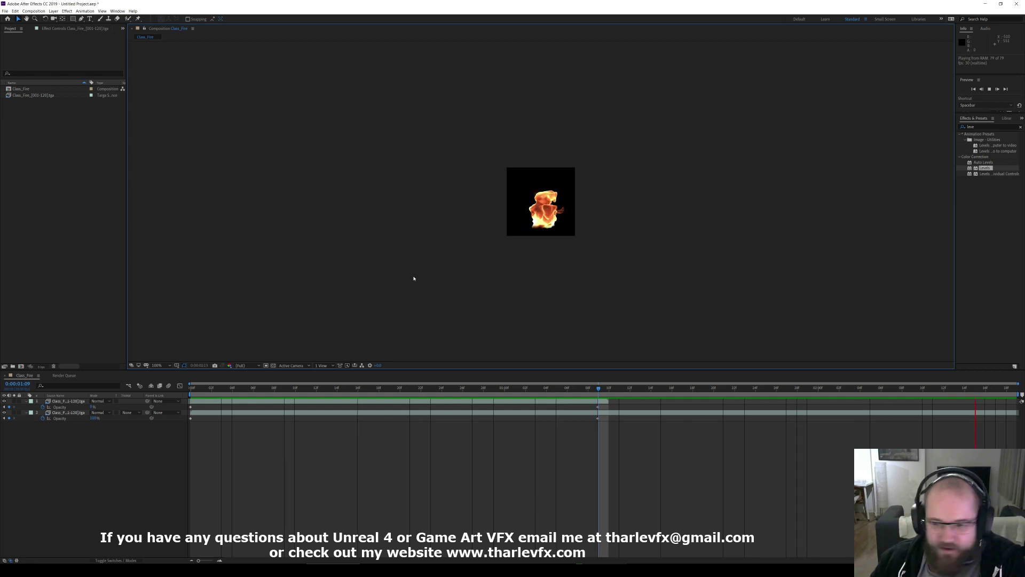
- Stop playback and scrub through the early frames of the crossfade
{"action": "key", "text": "space"}
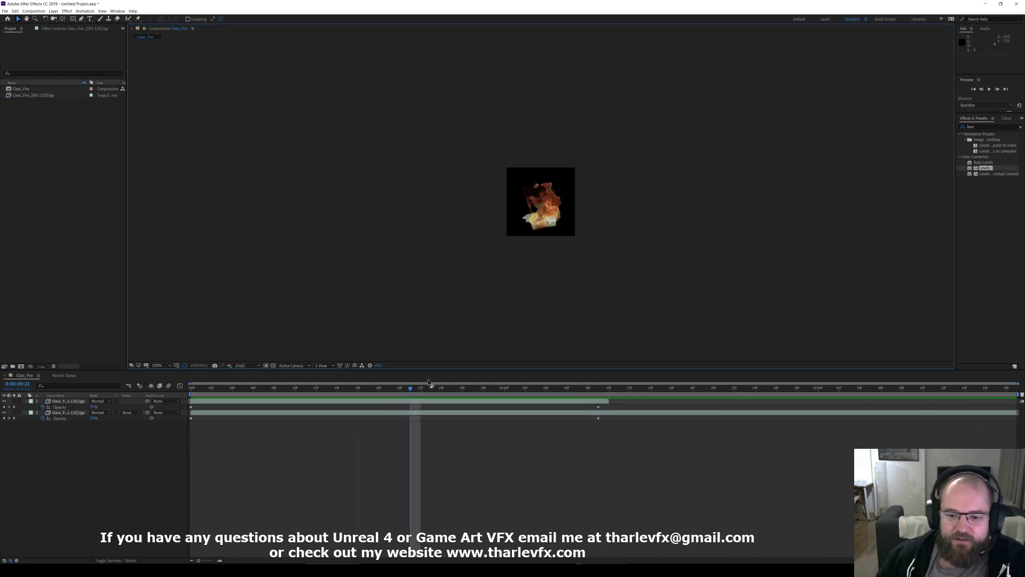
{"action": "left_click_drag", "start_coordinate": [429, 383], "coordinate": [305, 395]}
- Apply Easy Ease to all four opacity keyframes of both fire layers in the Graph Editor
{"action": "left_click", "coordinate": [62, 407]}
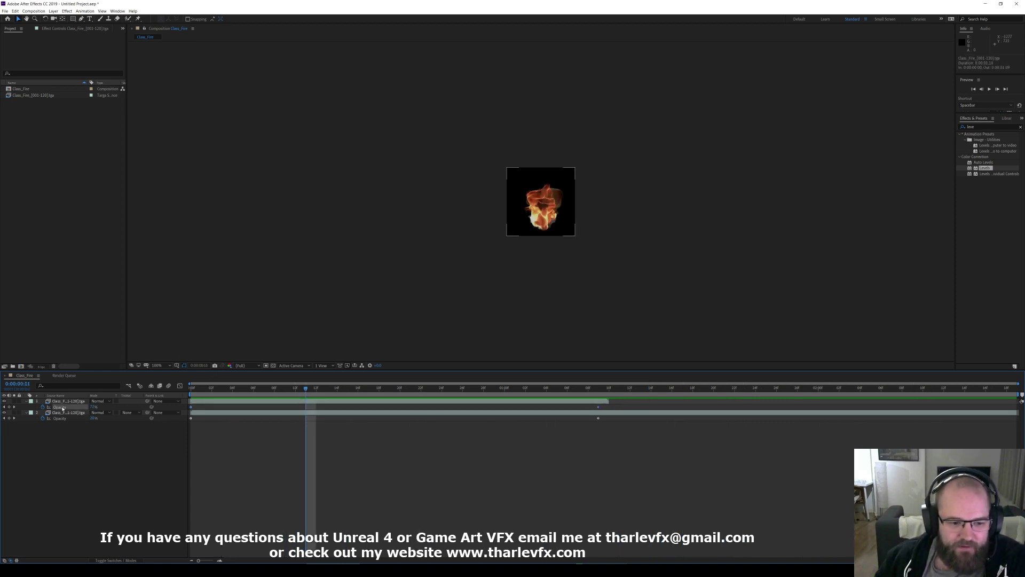
{"action": "left_click", "coordinate": [63, 418], "text": "shift"}
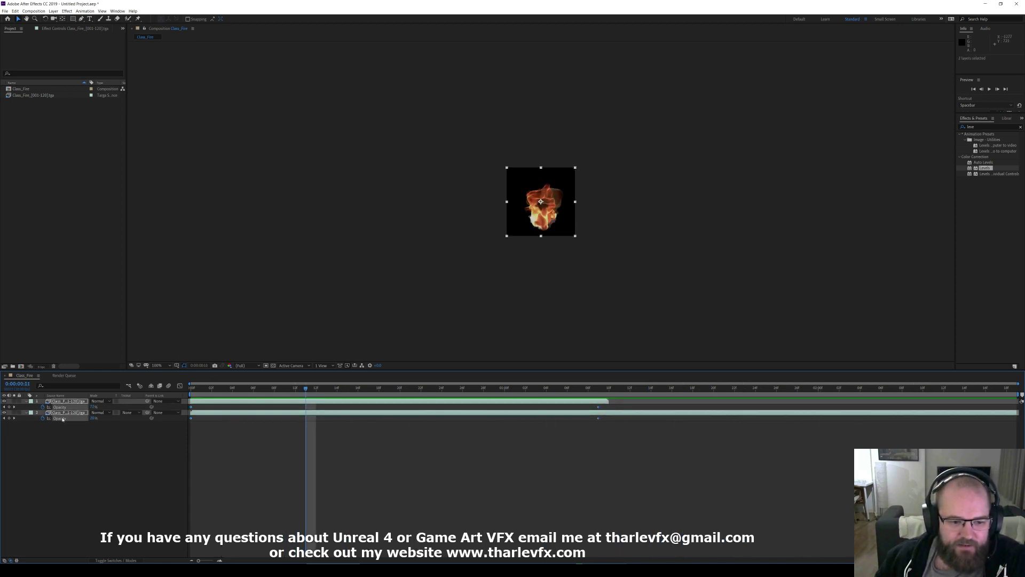
{"action": "left_click", "coordinate": [179, 387]}
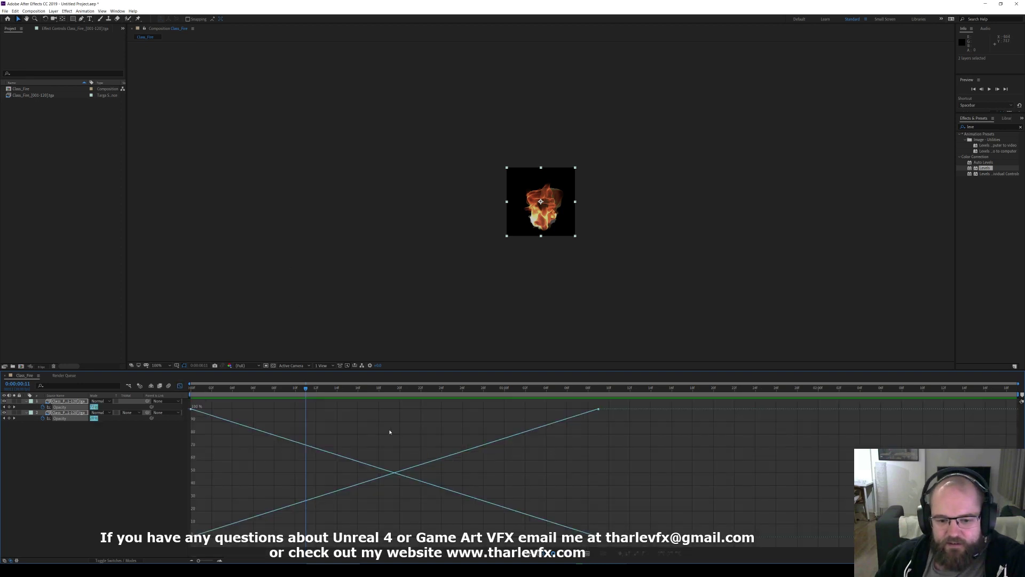
{"action": "left_click_drag", "start_coordinate": [612, 399], "coordinate": [498, 511]}
{"action": "left_click_drag", "start_coordinate": [386, 565], "coordinate": [155, 501]}
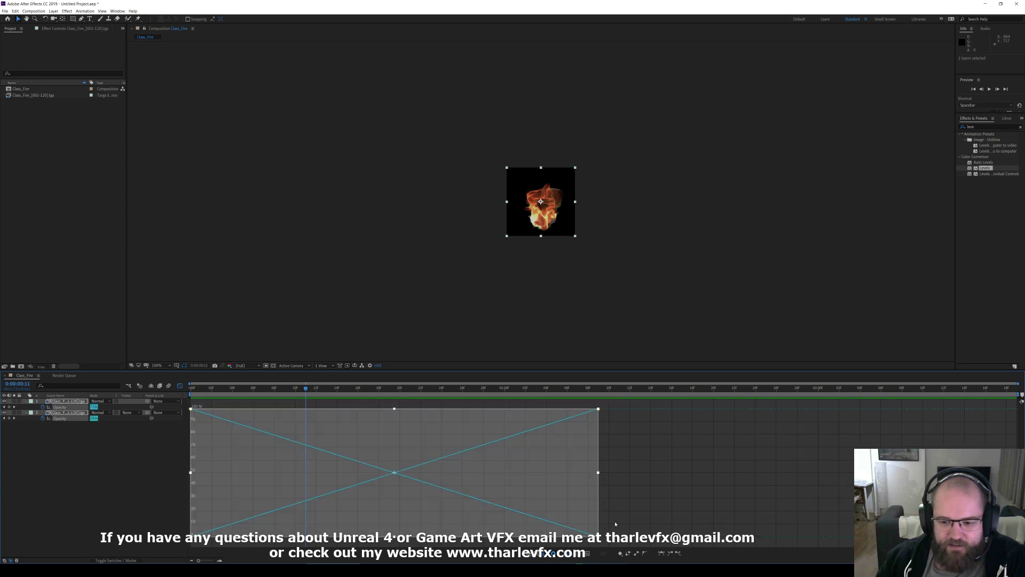
{"action": "right_click", "coordinate": [598, 410]}
{"action": "mouse_move", "coordinate": [631, 482]}
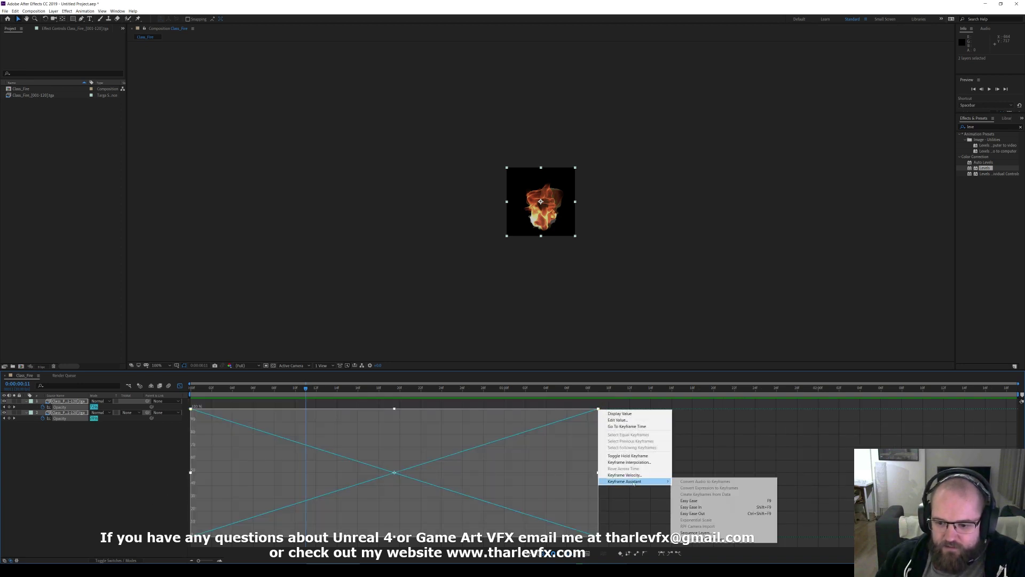
{"action": "left_click", "coordinate": [694, 499]}
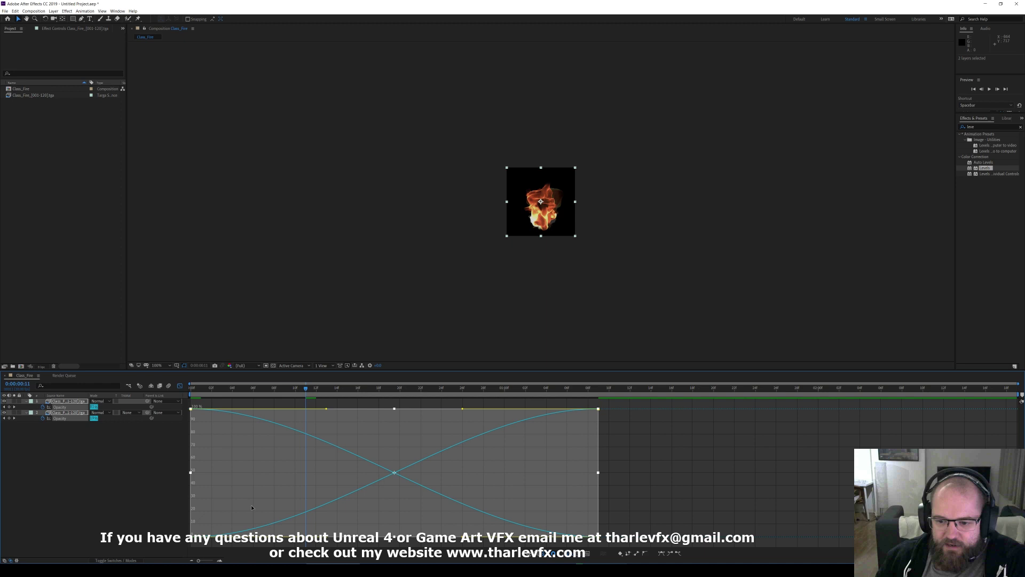
- Adjust the last keyframe of the fade-in curve and preview the eased fire loop
{"action": "left_click", "coordinate": [363, 318]}
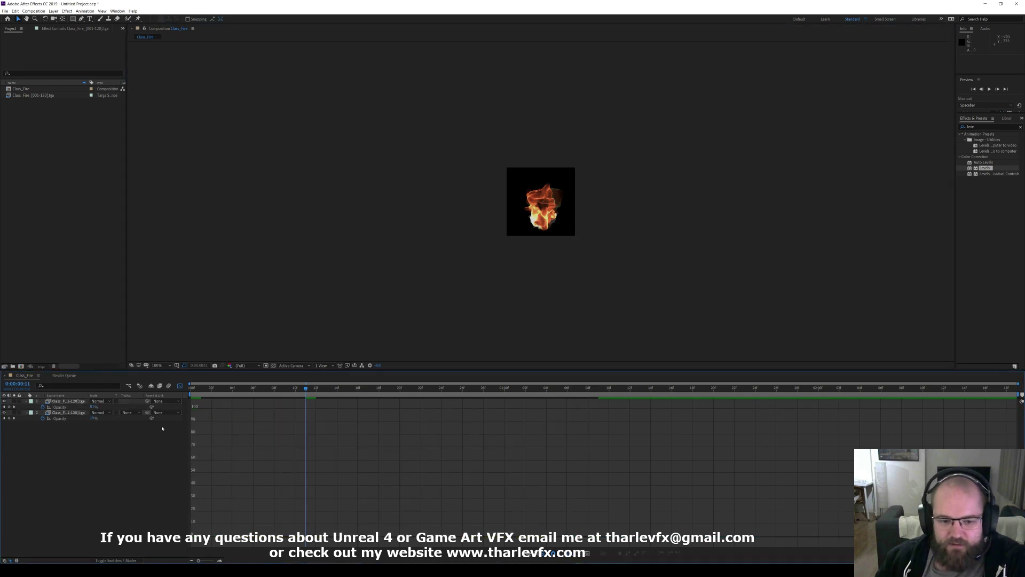
{"action": "key", "text": "ctrl+a"}
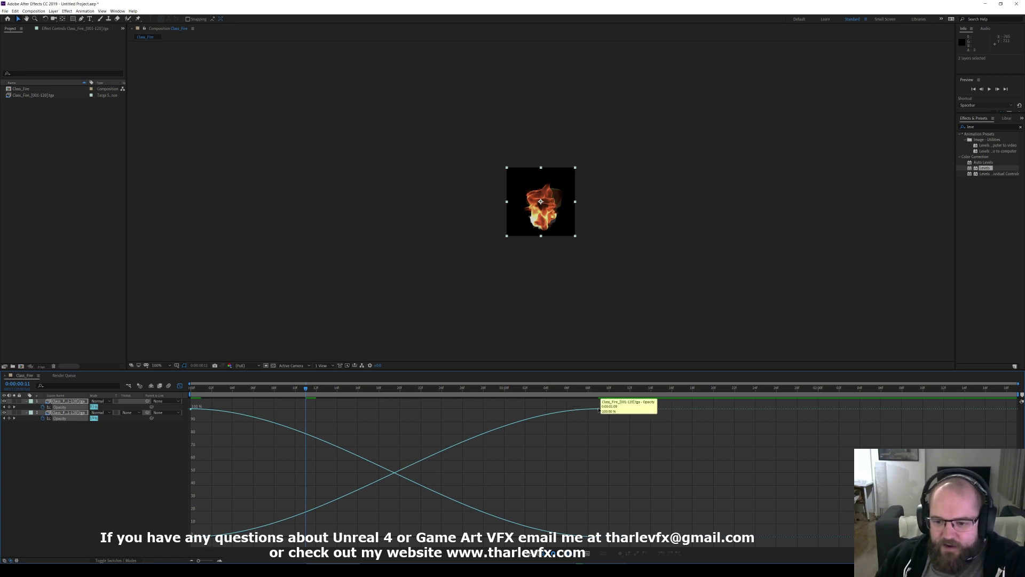
{"action": "left_click_drag", "start_coordinate": [336, 389], "coordinate": [369, 389]}
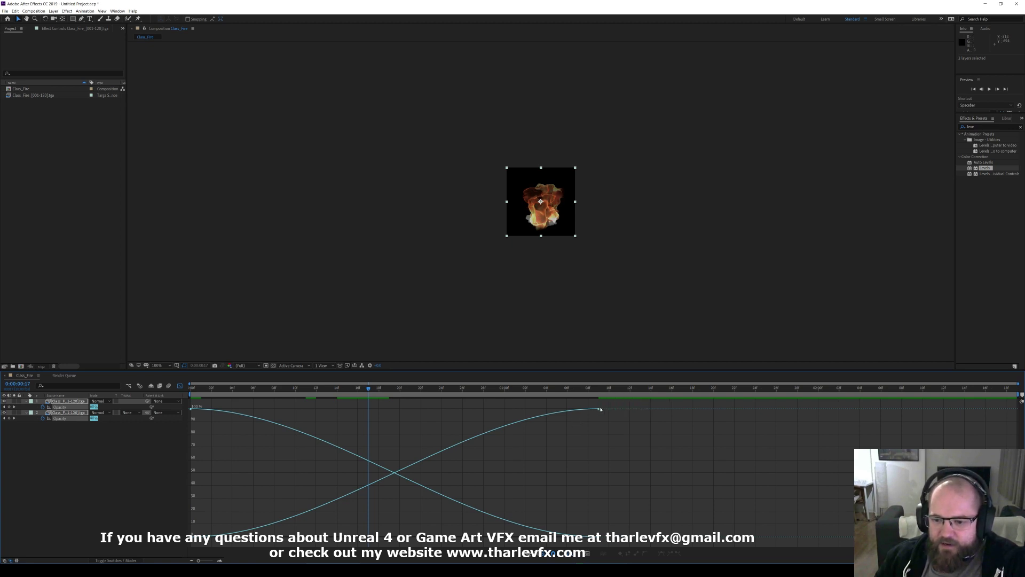
{"action": "left_click_drag", "start_coordinate": [601, 410], "coordinate": [285, 391]}
{"action": "left_click", "coordinate": [347, 270]}
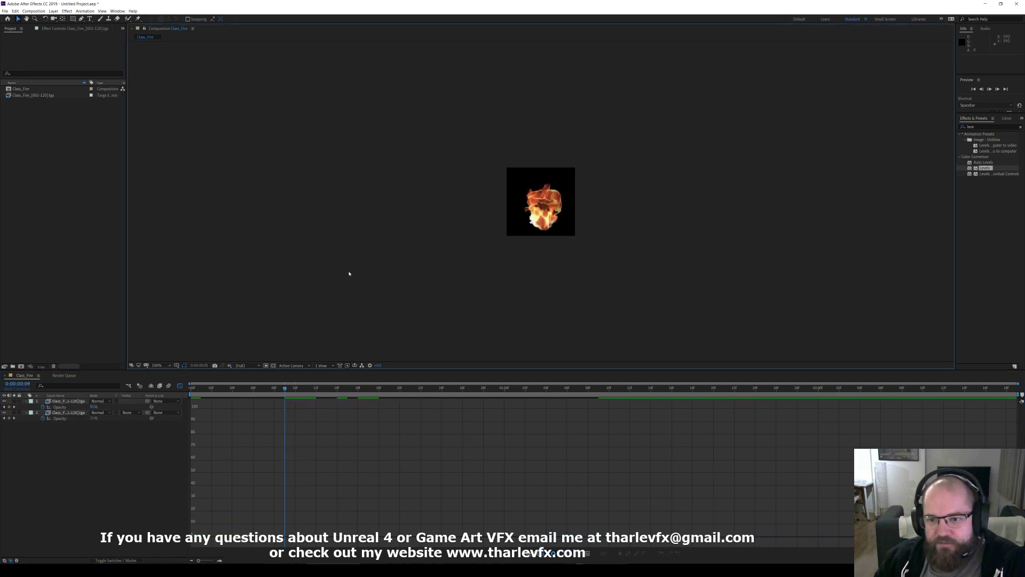
{"action": "key", "text": "space"}
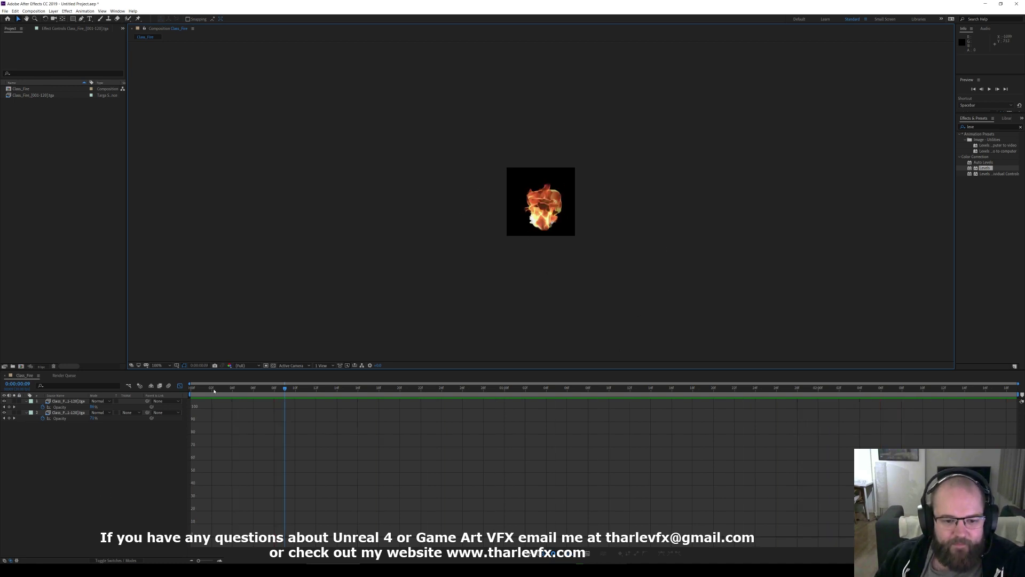
- Stop the preview, return to layer bars, and select both fire layers with opacity collapsed
{"action": "key", "text": "space"}
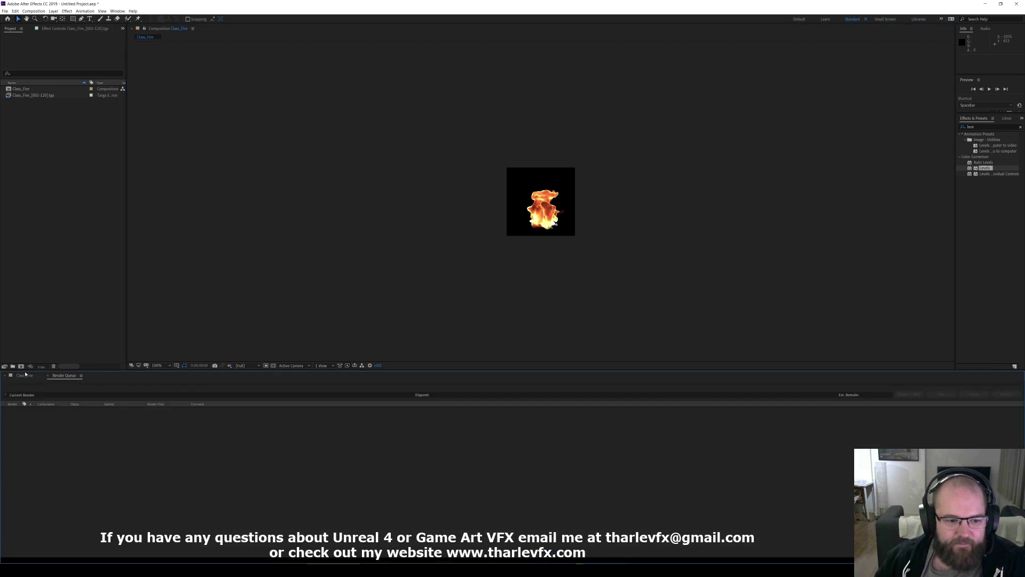
{"action": "left_click", "coordinate": [203, 397]}
{"action": "left_click", "coordinate": [180, 386]}
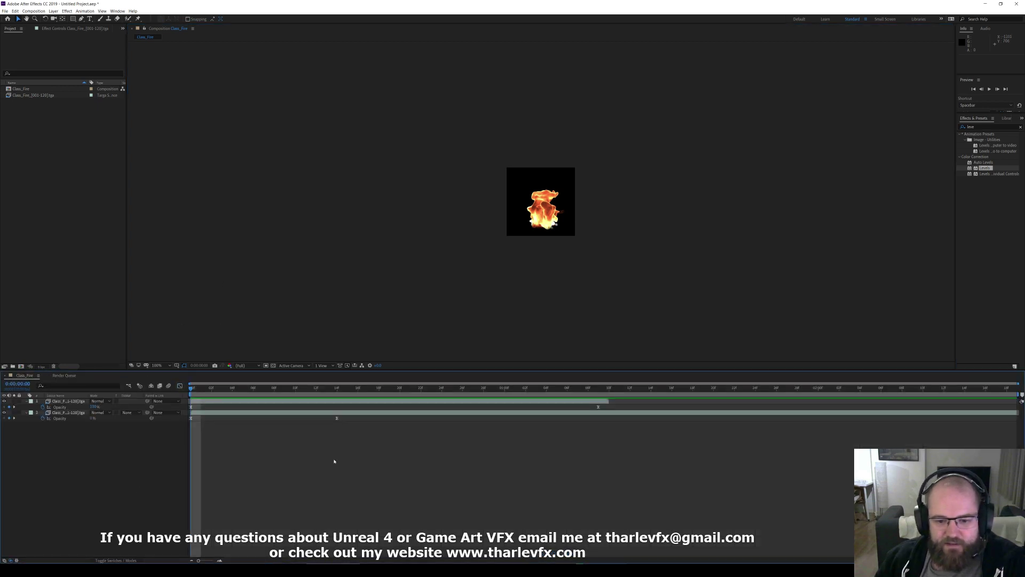
{"action": "left_click", "coordinate": [26, 413]}
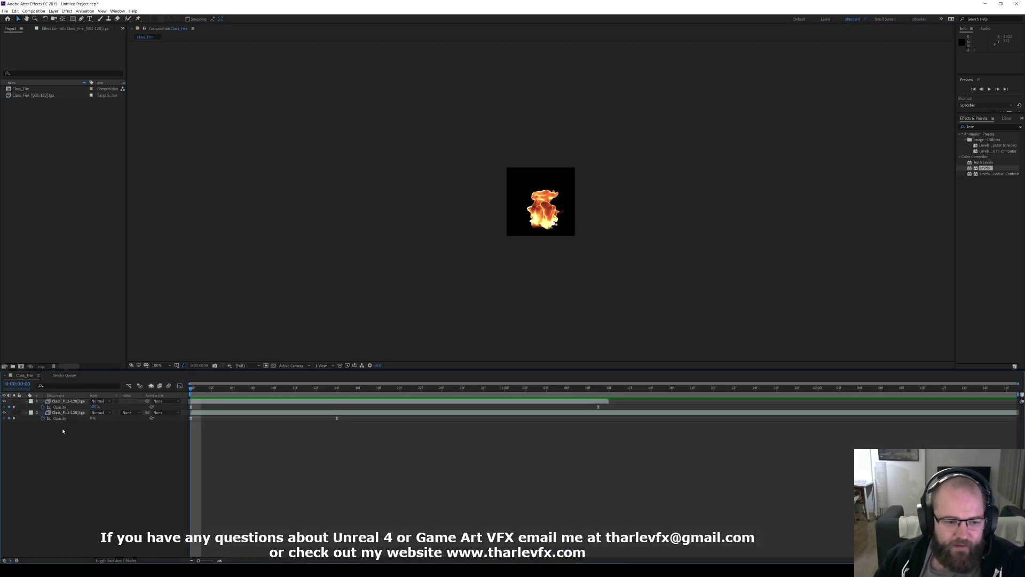
{"action": "left_click_drag", "start_coordinate": [62, 429], "coordinate": [66, 396]}
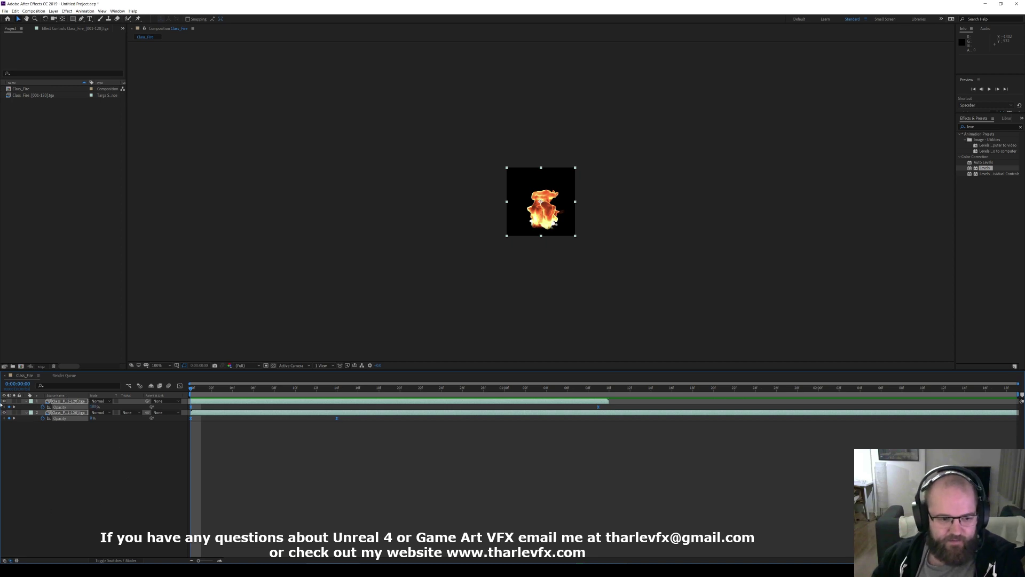
{"action": "left_click", "coordinate": [25, 401]}
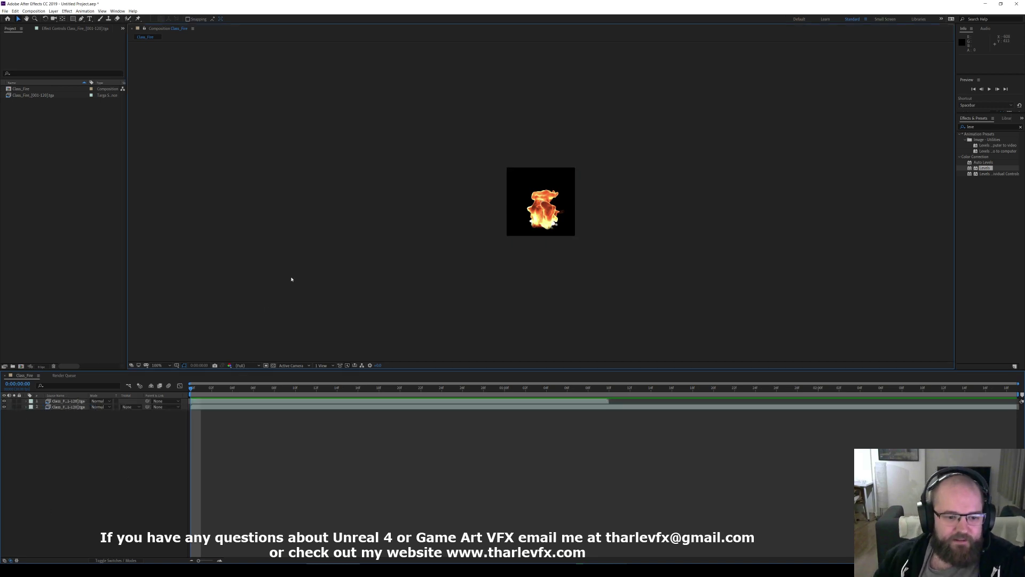
- Pre-compose the two selected fire layers into a new composition named LoopingFire
{"action": "right_click", "coordinate": [70, 402]}
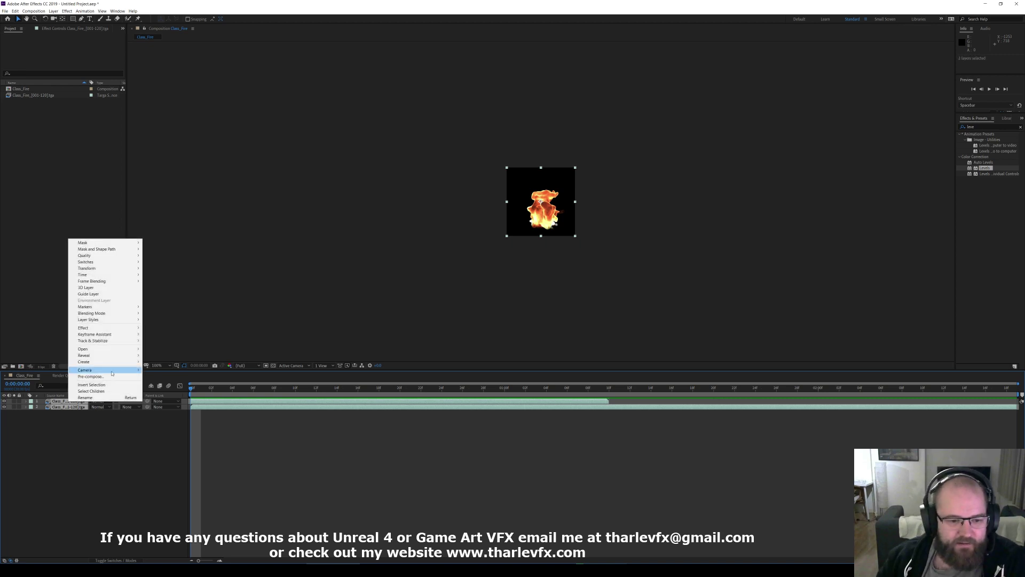
{"action": "left_click", "coordinate": [91, 377]}
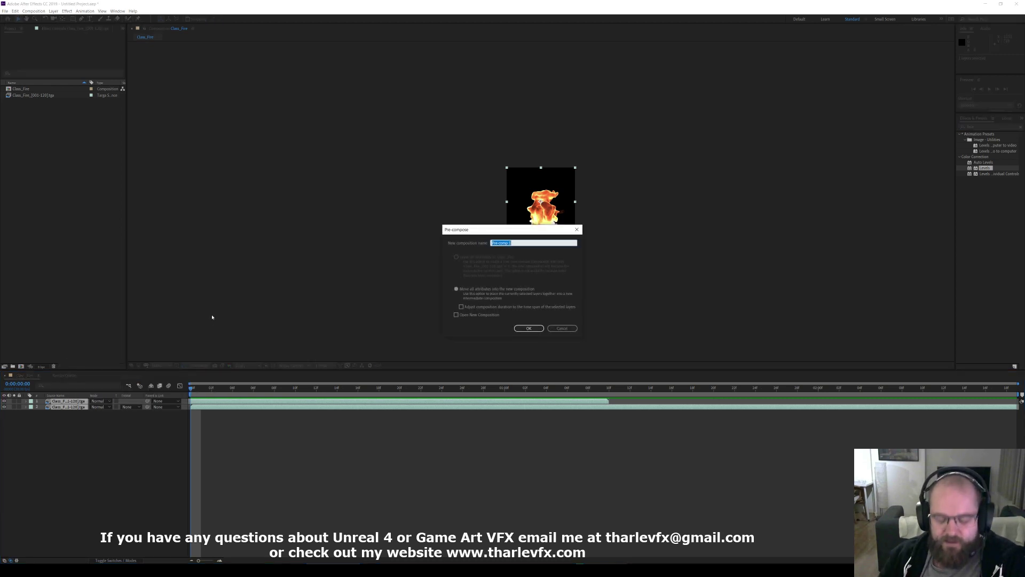
{"action": "type", "text": "LoopingFire"}
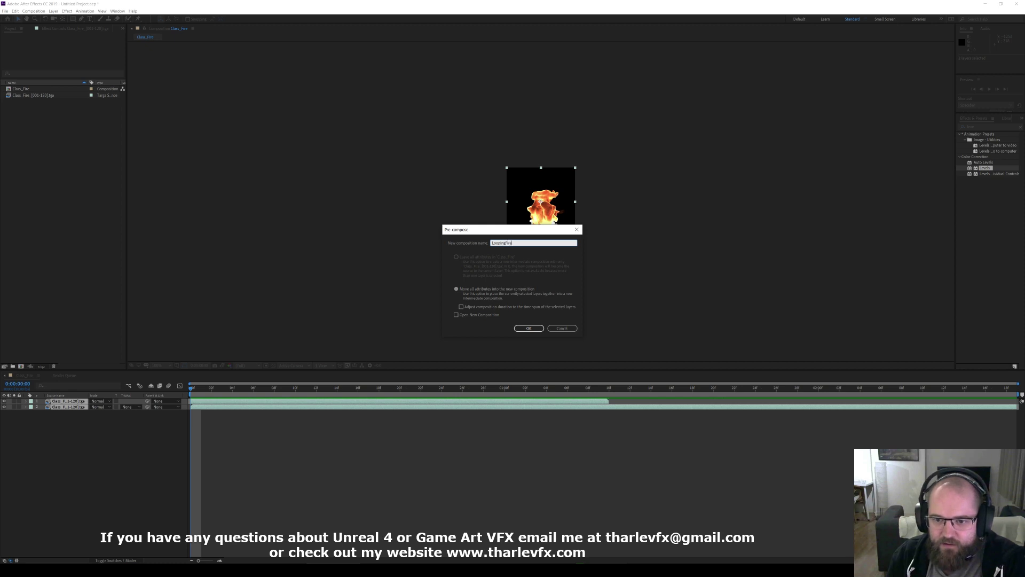
{"action": "key", "text": "Return"}
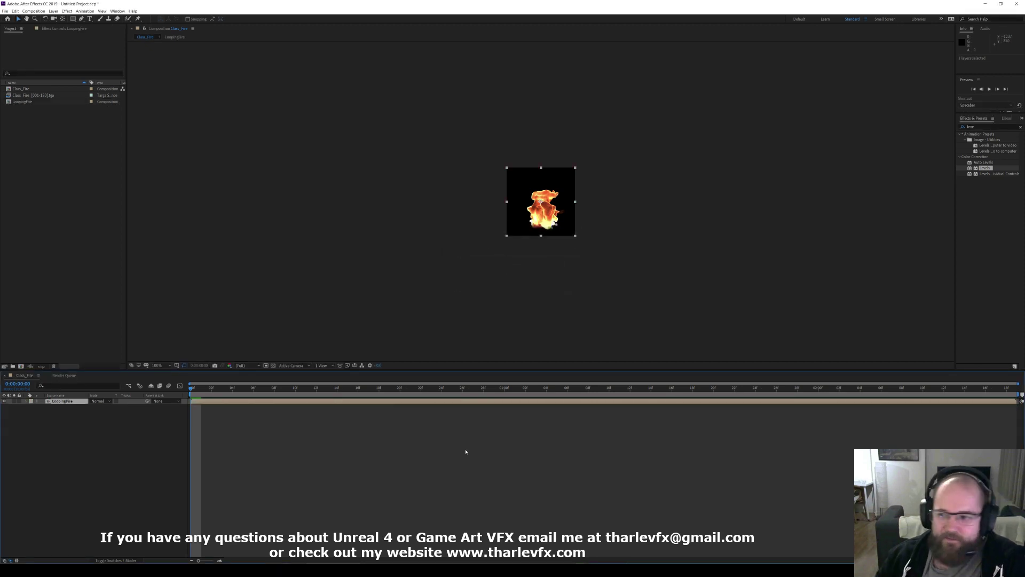
- Preview the looping fire playback in the Class_Fire composition
{"action": "left_click", "coordinate": [83, 432]}
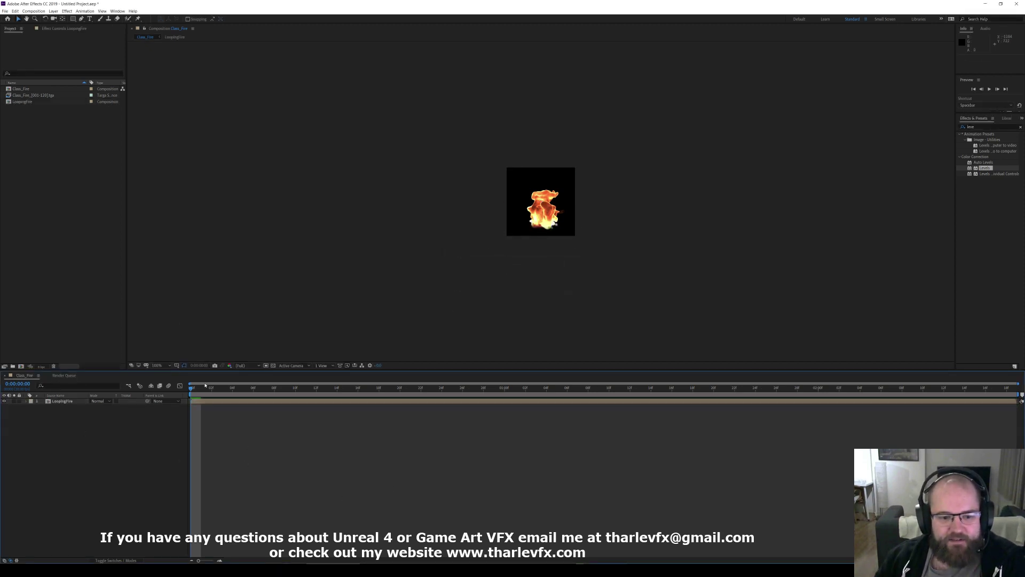
{"action": "key", "text": "space"}
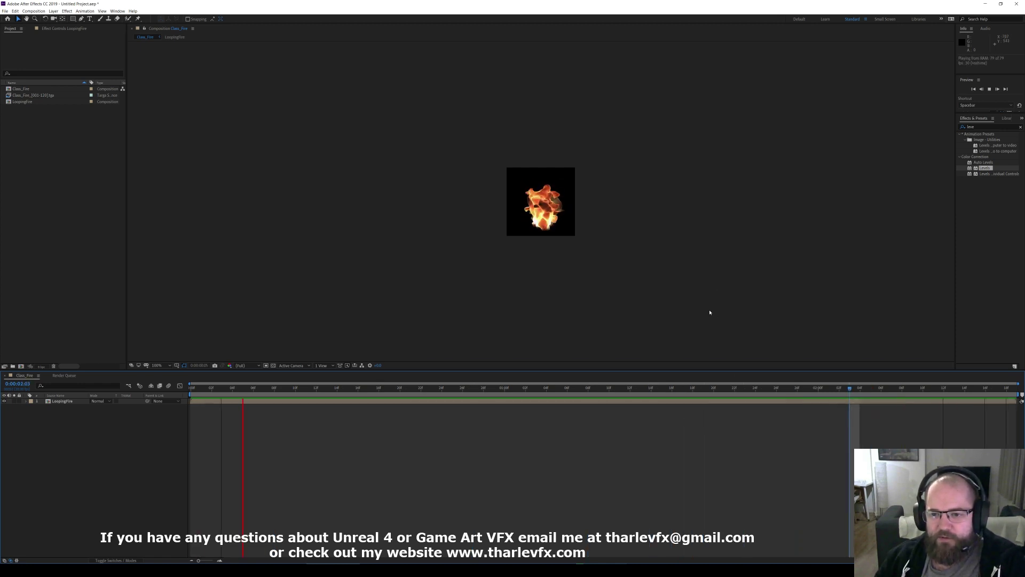
{"action": "key", "text": "space"}
- Inspect the LoopingFire pre-comp, then return to Class_Fire at the first frame
{"action": "double_click", "coordinate": [62, 401]}
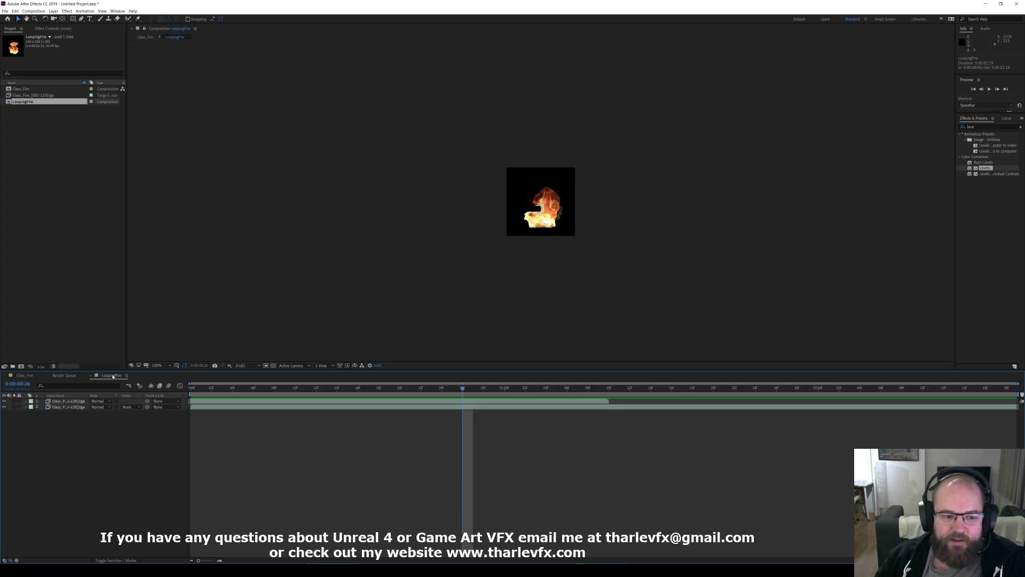
{"action": "left_click", "coordinate": [24, 375]}
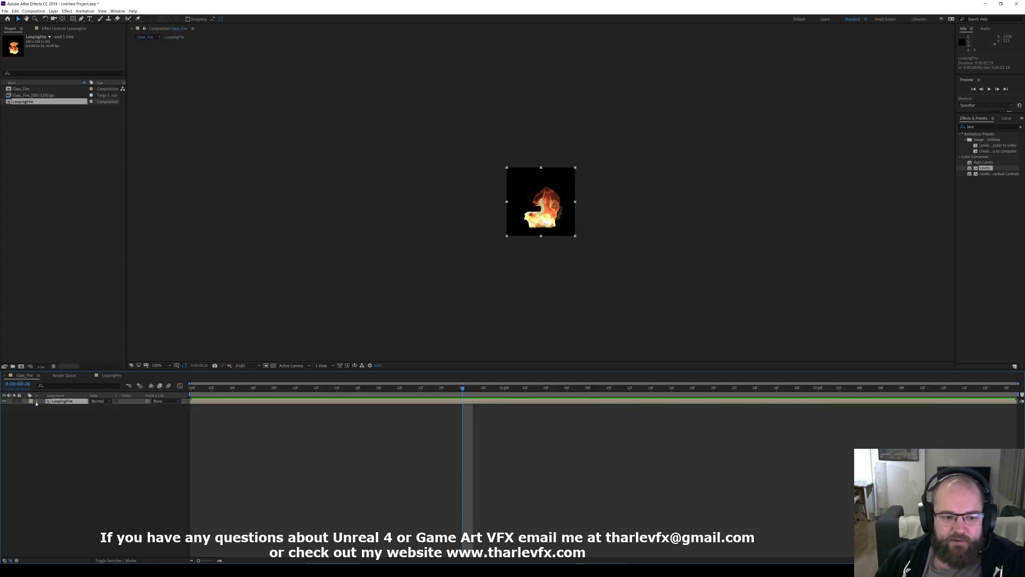
{"action": "left_click", "coordinate": [192, 387]}
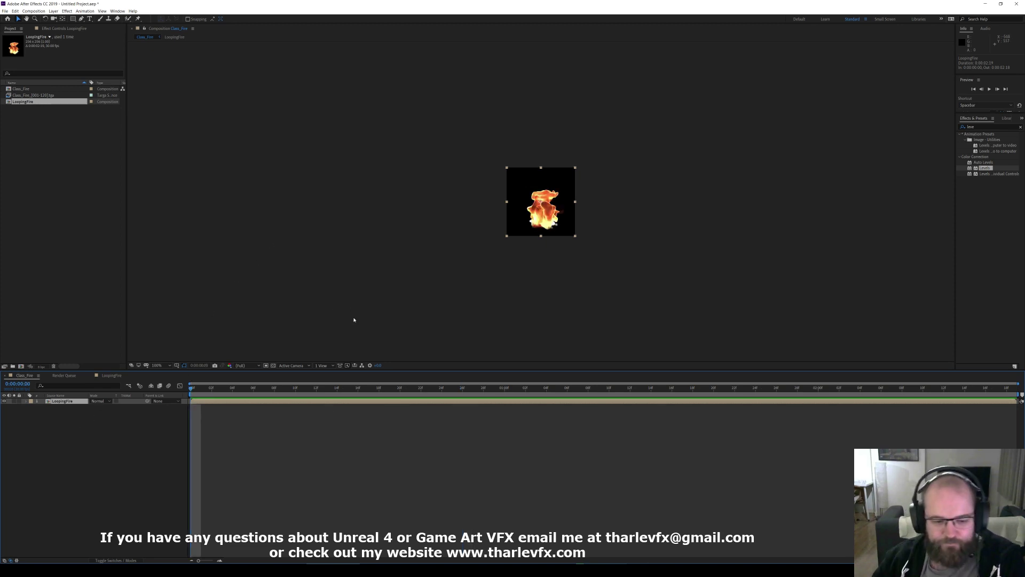
- Time-stretch the LoopingFire layer to a new duration of 64 frames
{"action": "right_click", "coordinate": [67, 408]}
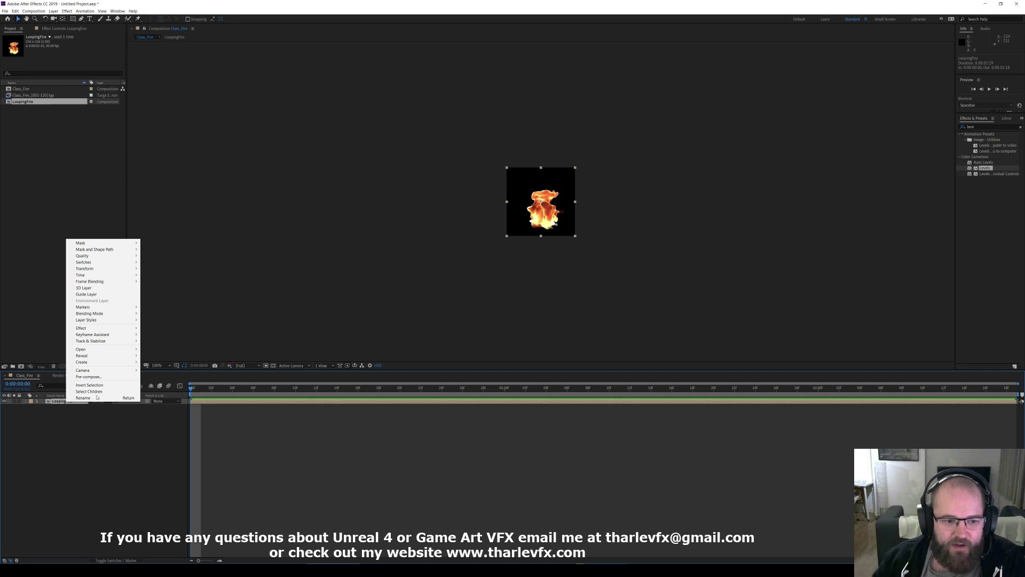
{"action": "mouse_move", "coordinate": [93, 277]}
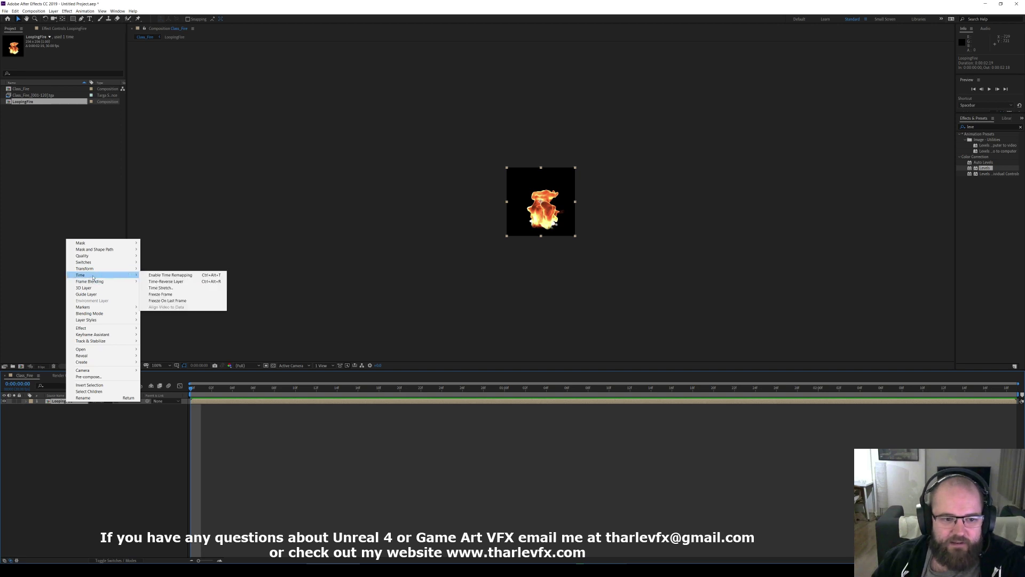
{"action": "left_click", "coordinate": [163, 288]}
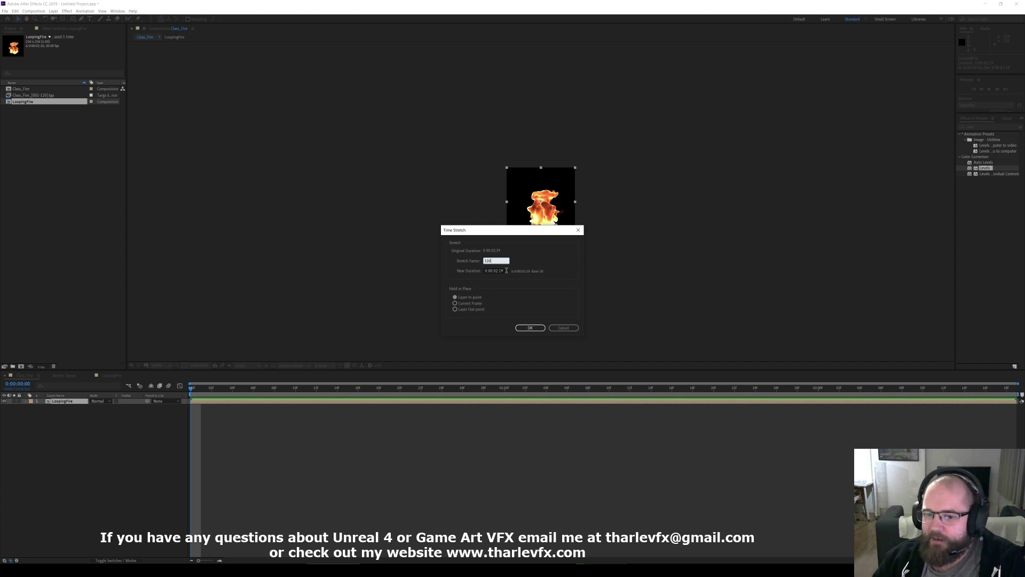
{"action": "left_click_drag", "start_coordinate": [506, 271], "coordinate": [481, 271]}
{"action": "type", "text": "64"}
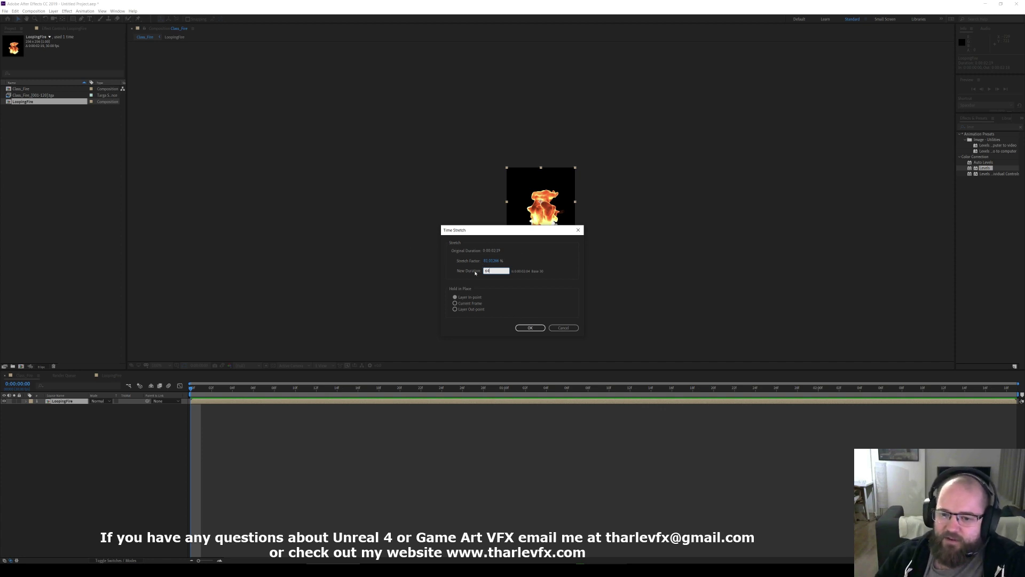
{"action": "left_click", "coordinate": [530, 327]}
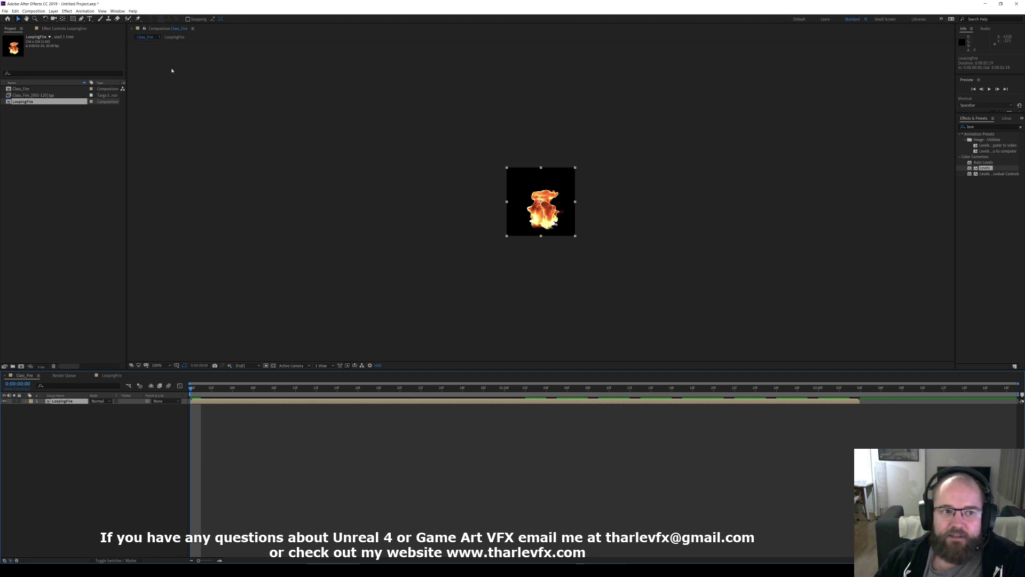
- Resize the Class_Fire composition to 2048×2048 pixels with the aspect ratio locked
{"action": "left_click", "coordinate": [429, 212]}
{"action": "left_click", "coordinate": [33, 10]}
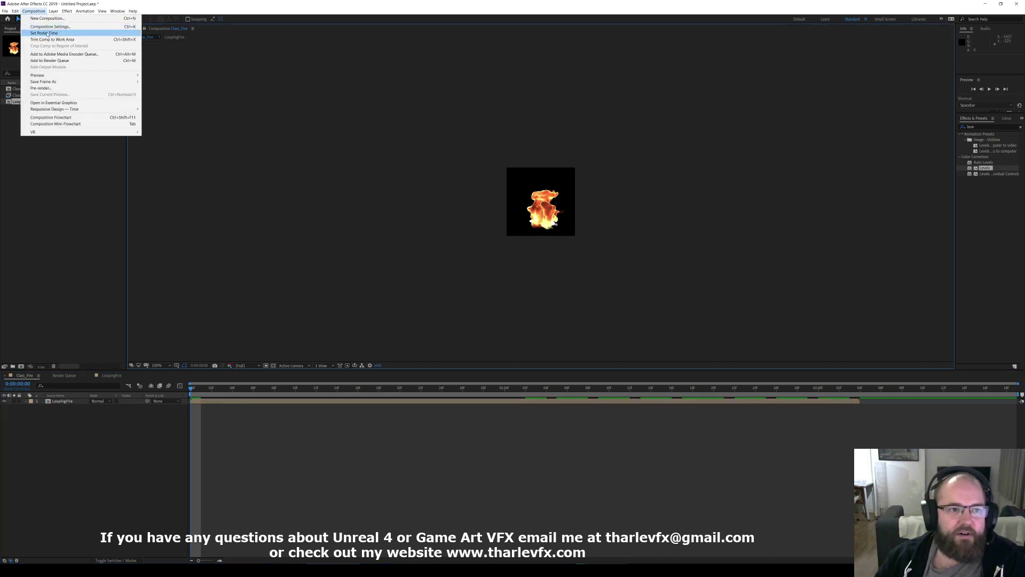
{"action": "left_click", "coordinate": [48, 34]}
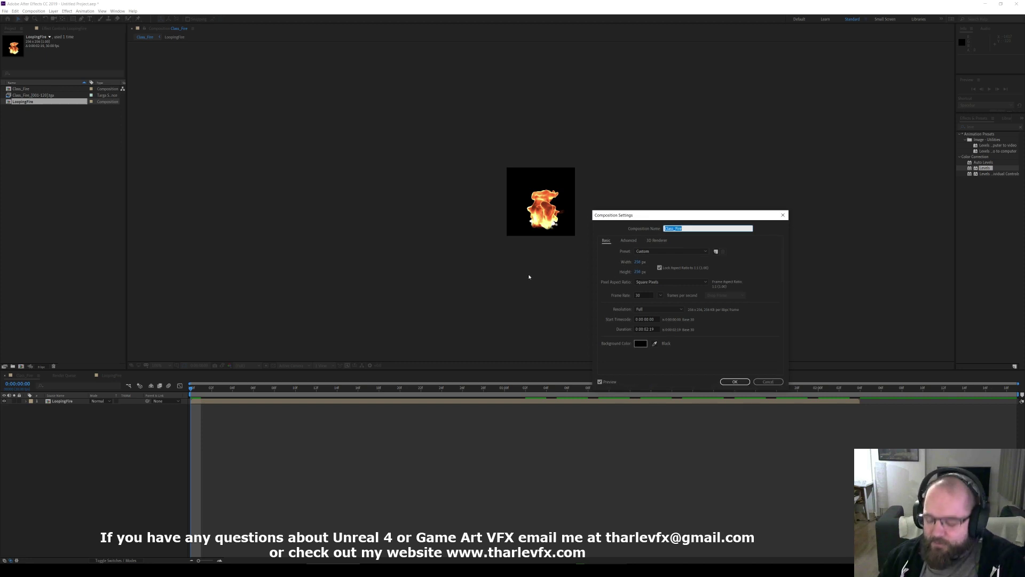
{"action": "left_click", "coordinate": [638, 262]}
{"action": "type", "text": "2048"}
{"action": "key", "text": "Tab"}
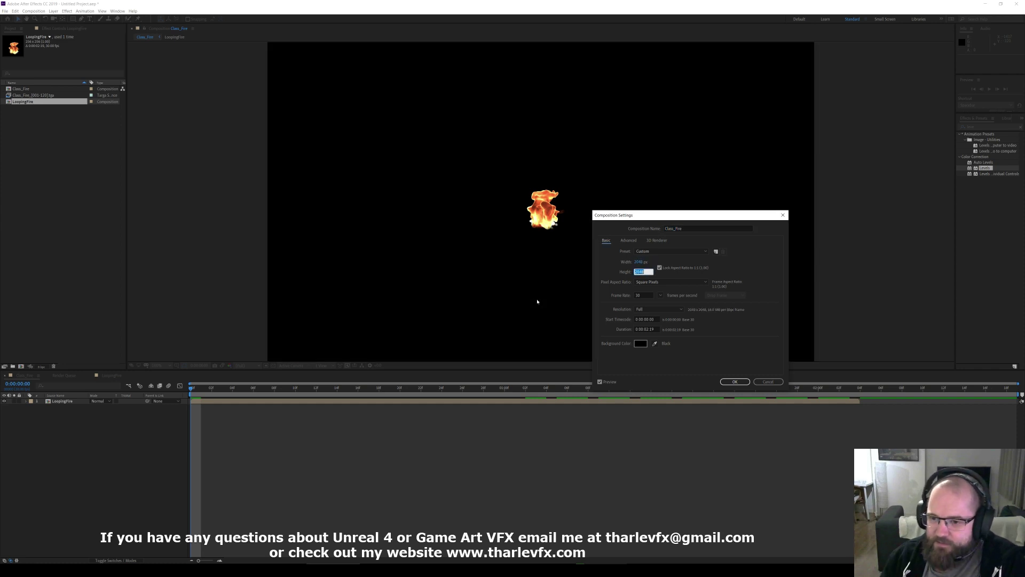
{"action": "left_click", "coordinate": [735, 381]}
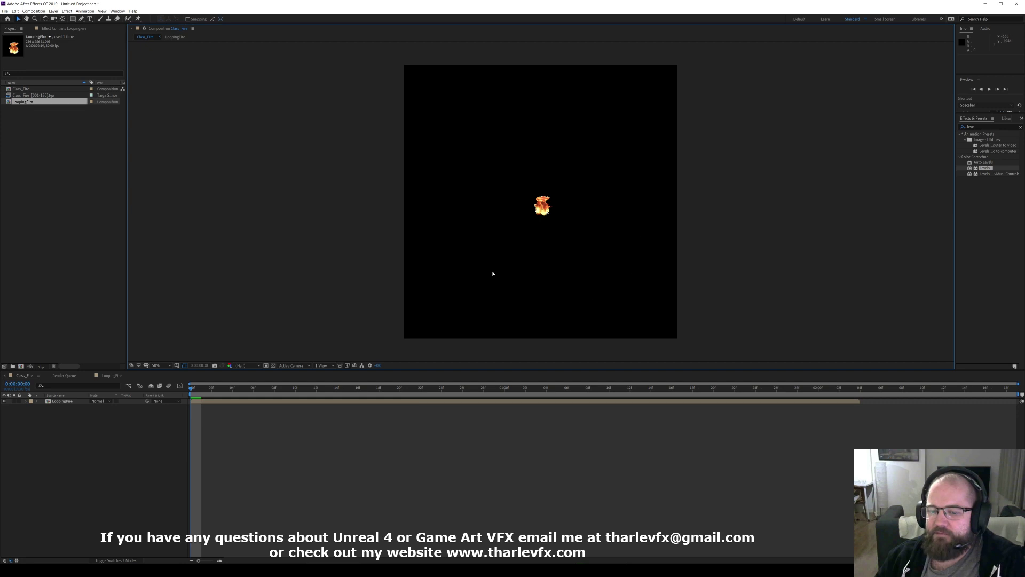
{"action": "left_click", "coordinate": [85, 10]}
{"action": "mouse_move", "coordinate": [106, 11]}
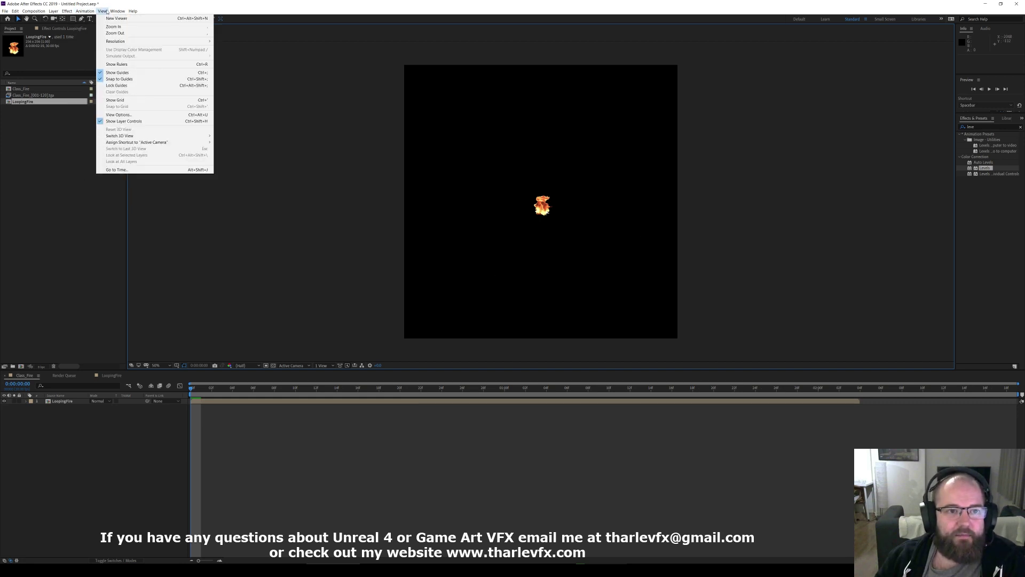
- Show the composition grid and set the gridline spacing to 1024 pixels
{"action": "left_click", "coordinate": [117, 100]}
{"action": "left_click", "coordinate": [102, 10]}
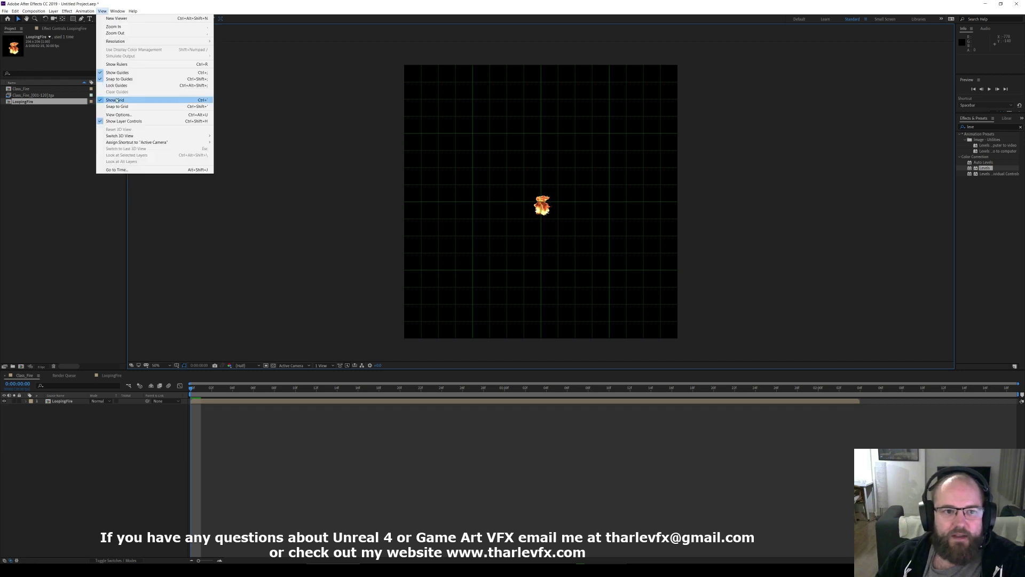
{"action": "left_click", "coordinate": [134, 108]}
{"action": "left_click", "coordinate": [15, 11]}
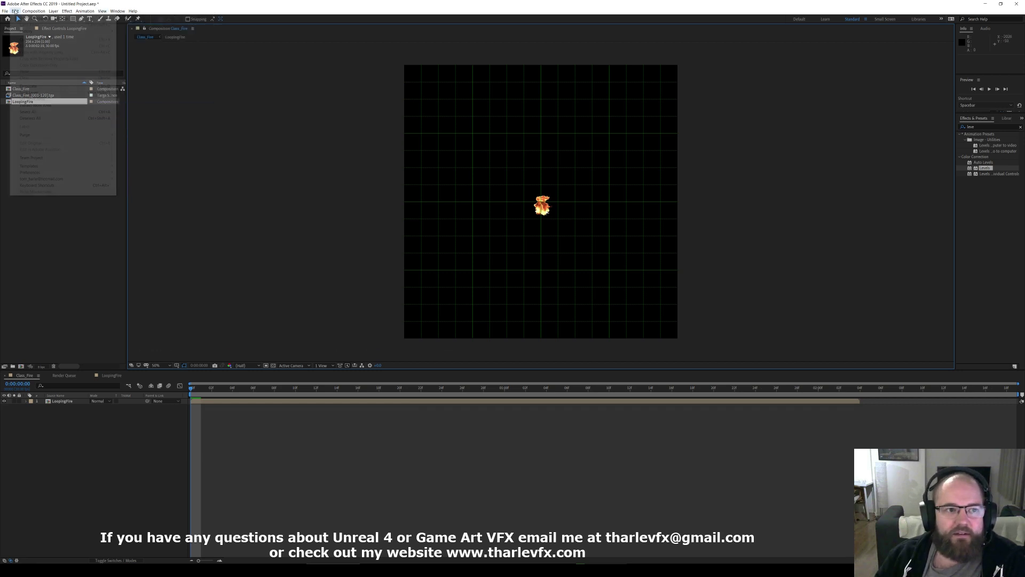
{"action": "mouse_move", "coordinate": [38, 172]}
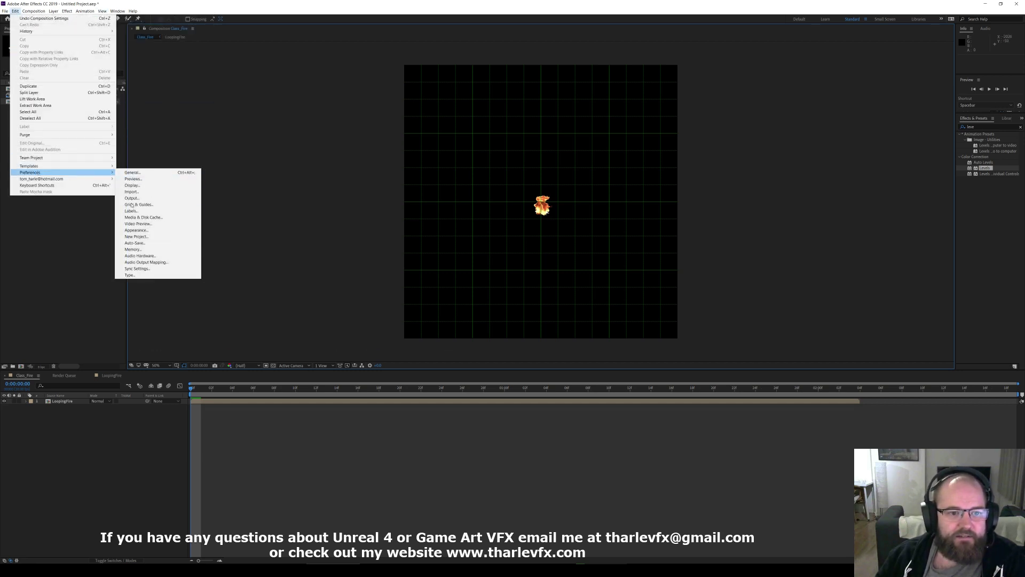
{"action": "left_click", "coordinate": [160, 204]}
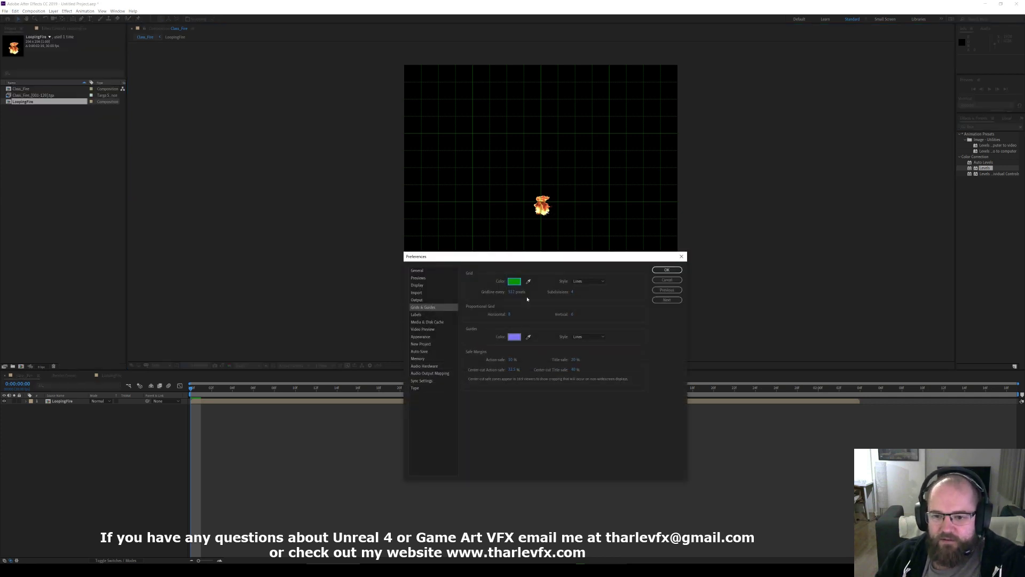
{"action": "left_click", "coordinate": [515, 292]}
{"action": "type", "text": "10"}
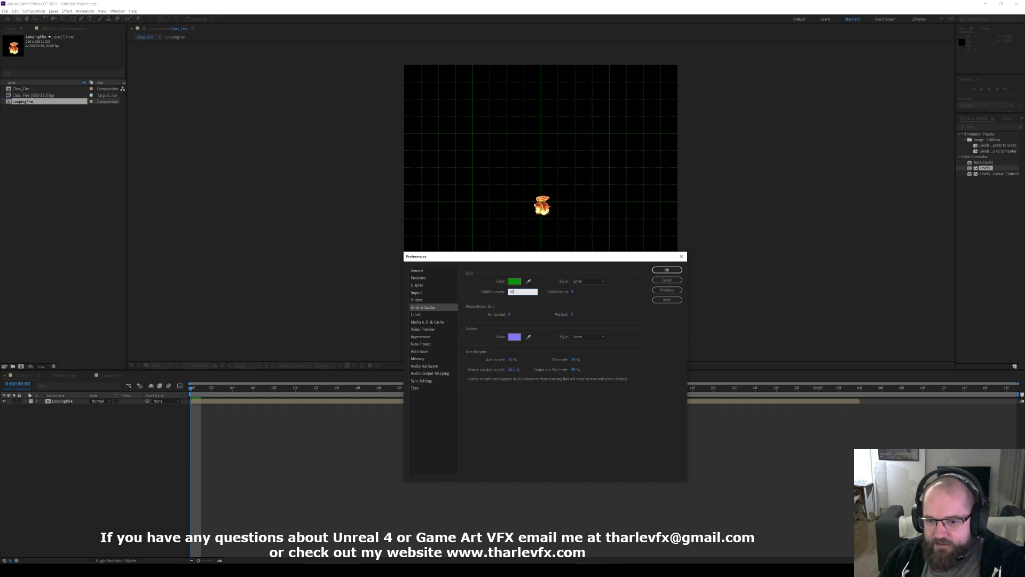
{"action": "type", "text": "24"}
{"action": "key", "text": "Return"}
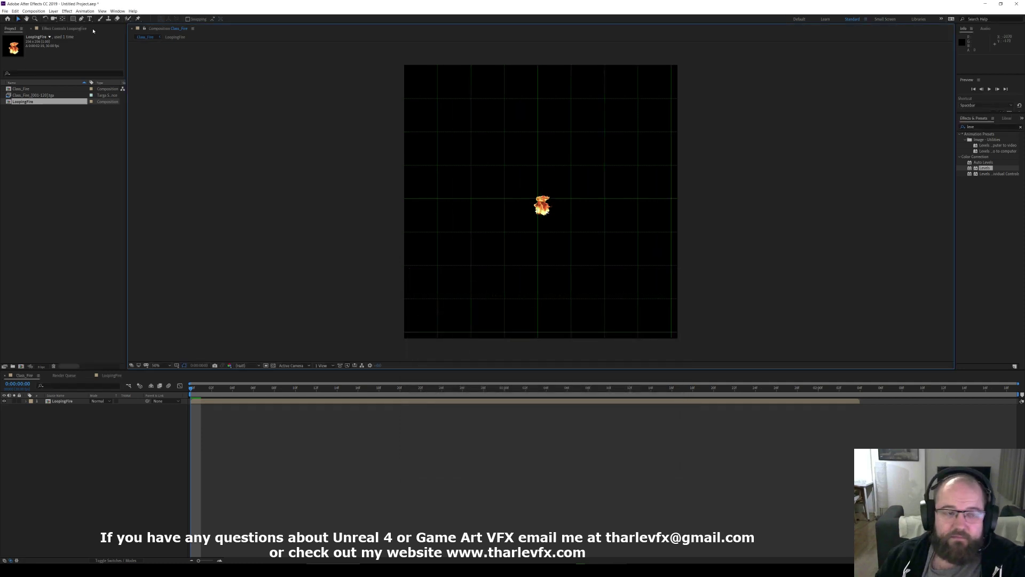
- In Grids & Guides preferences, try gridline spacings of 1500, then 512 pixels
{"action": "left_click", "coordinate": [19, 11]}
{"action": "mouse_move", "coordinate": [64, 170]}
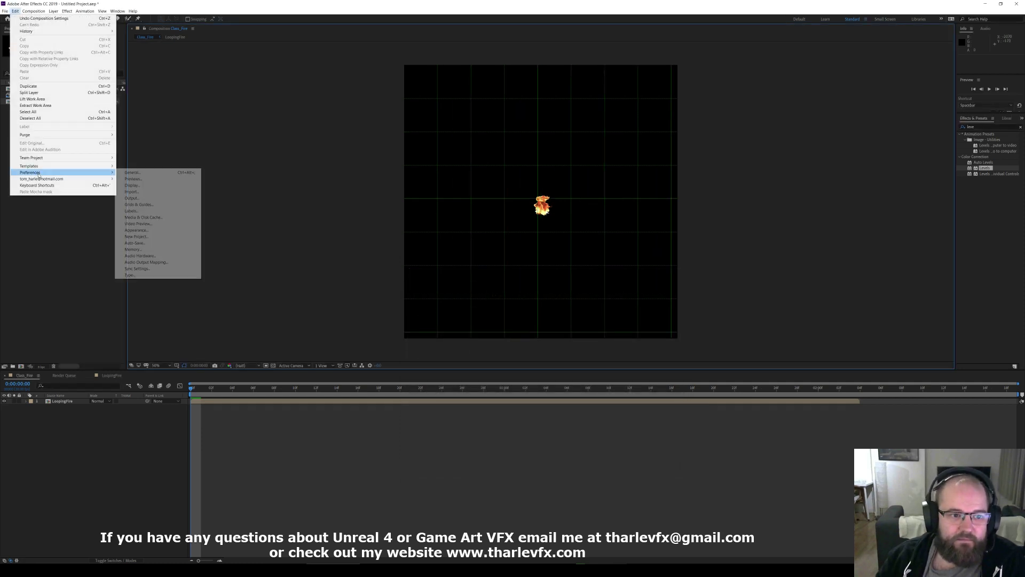
{"action": "left_click", "coordinate": [154, 206]}
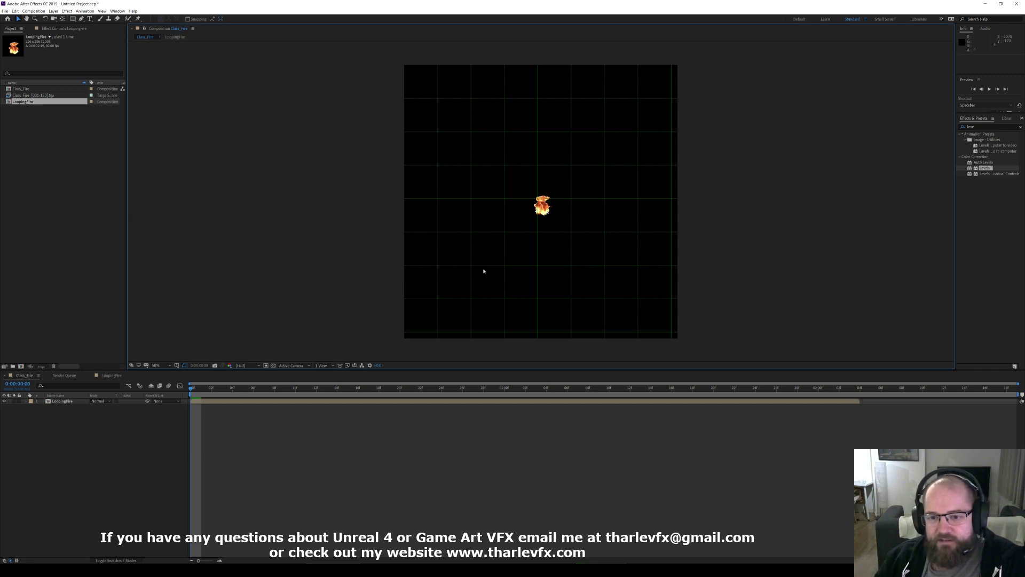
{"action": "left_click", "coordinate": [513, 296]}
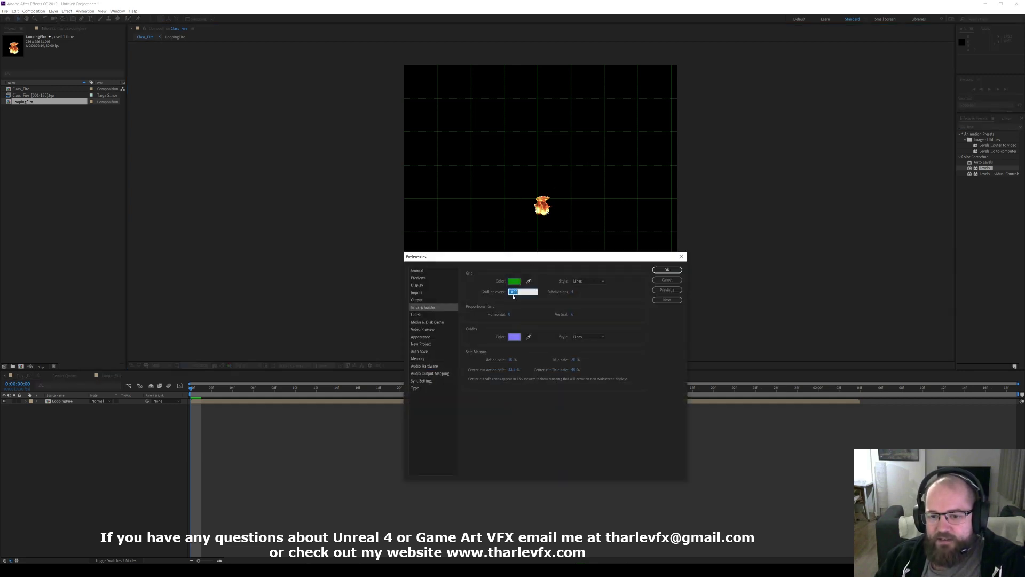
{"action": "type", "text": "1"}
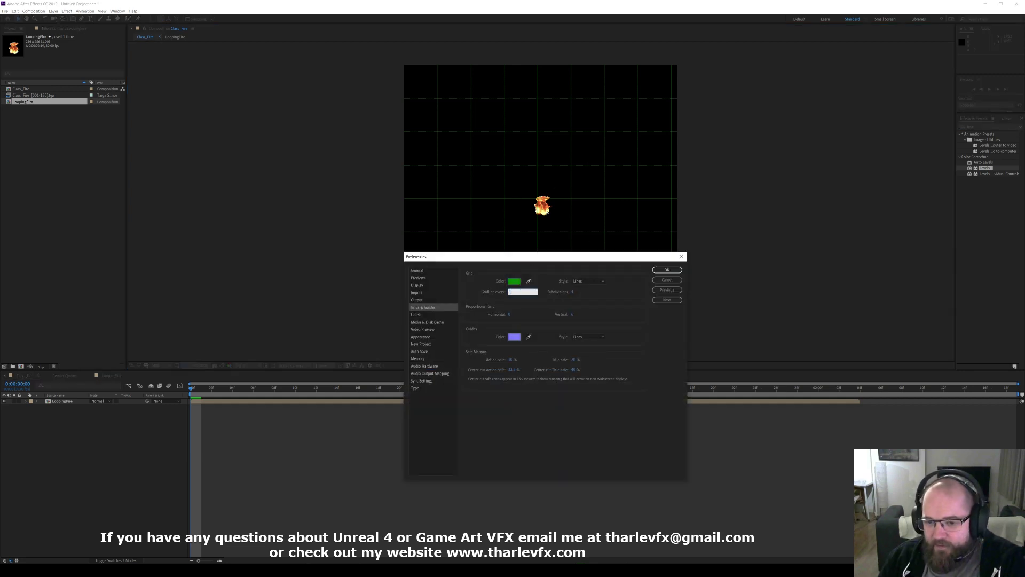
{"action": "type", "text": "500"}
{"action": "key", "text": "Tab"}
{"action": "key", "text": "shift+Tab"}
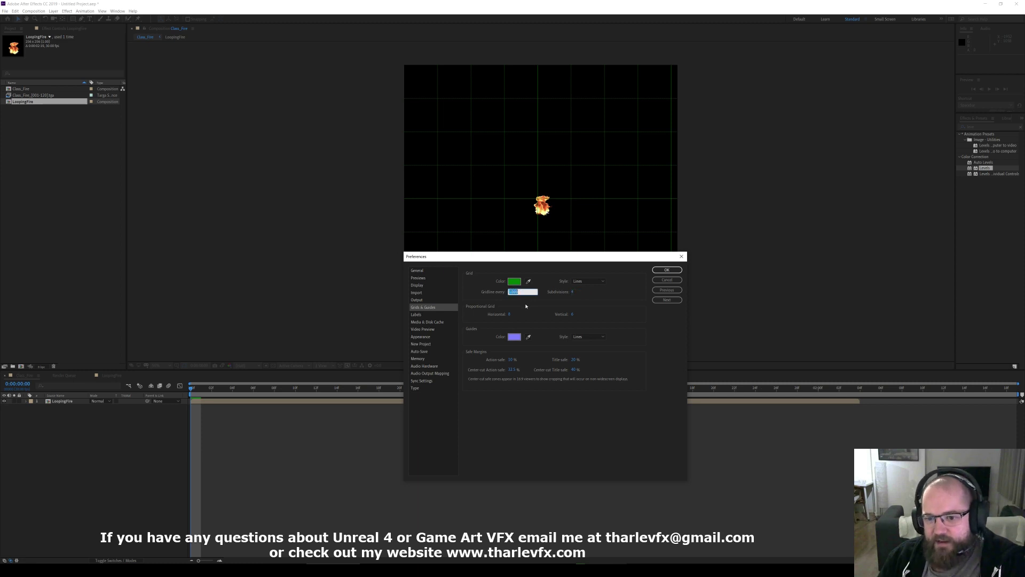
{"action": "type", "text": "512"}
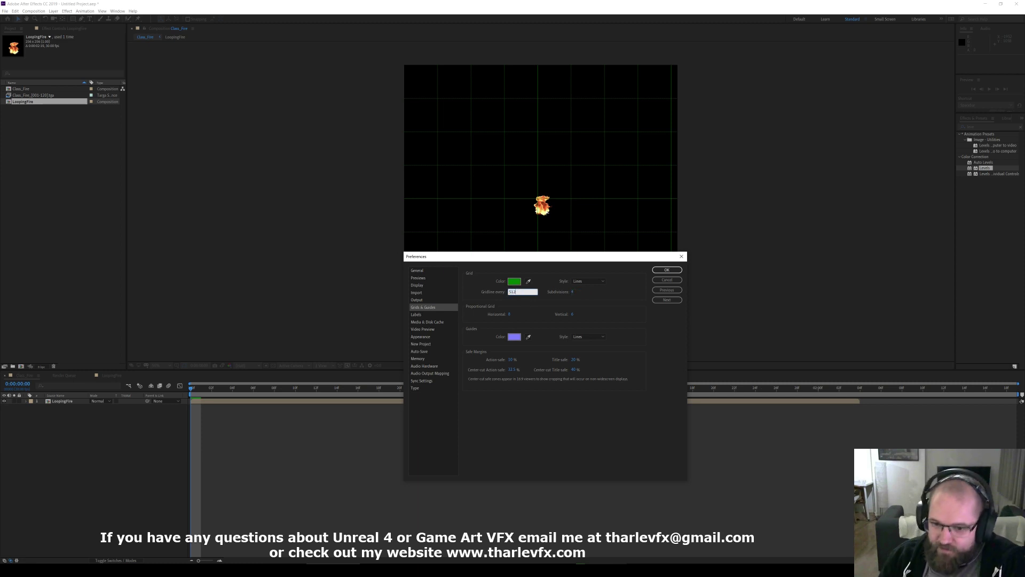
{"action": "key", "text": "Tab"}
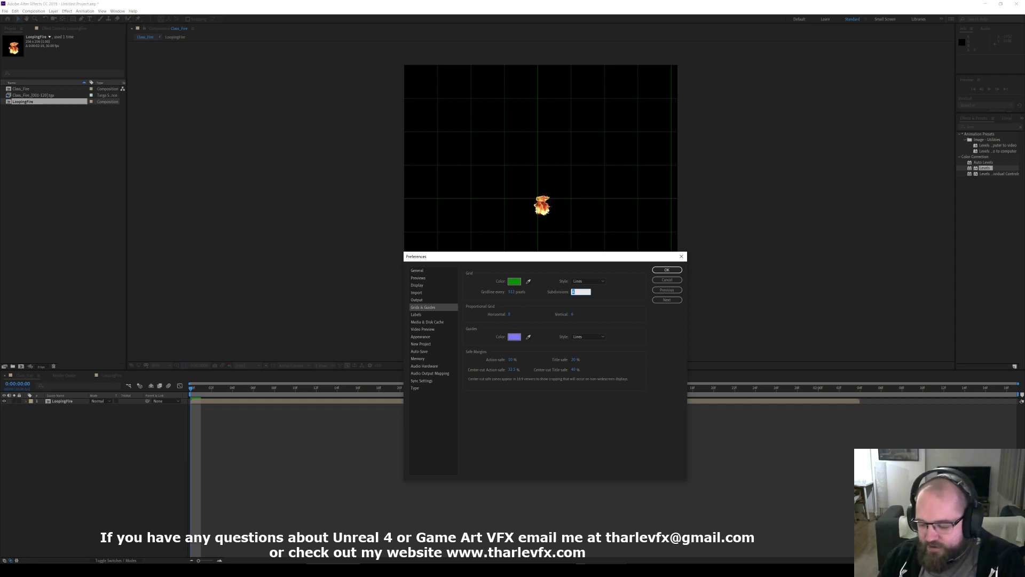
- Set a gridline every 256 pixels with 1 subdivision and confirm
{"action": "key", "text": "shift+Tab"}
{"action": "key", "text": "Tab"}
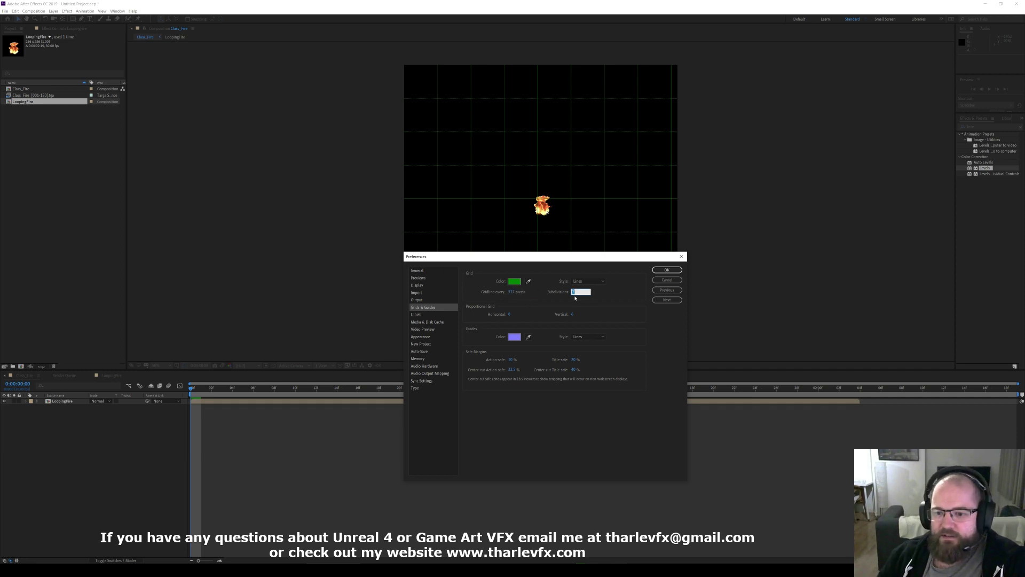
{"action": "key", "text": "shift+Tab"}
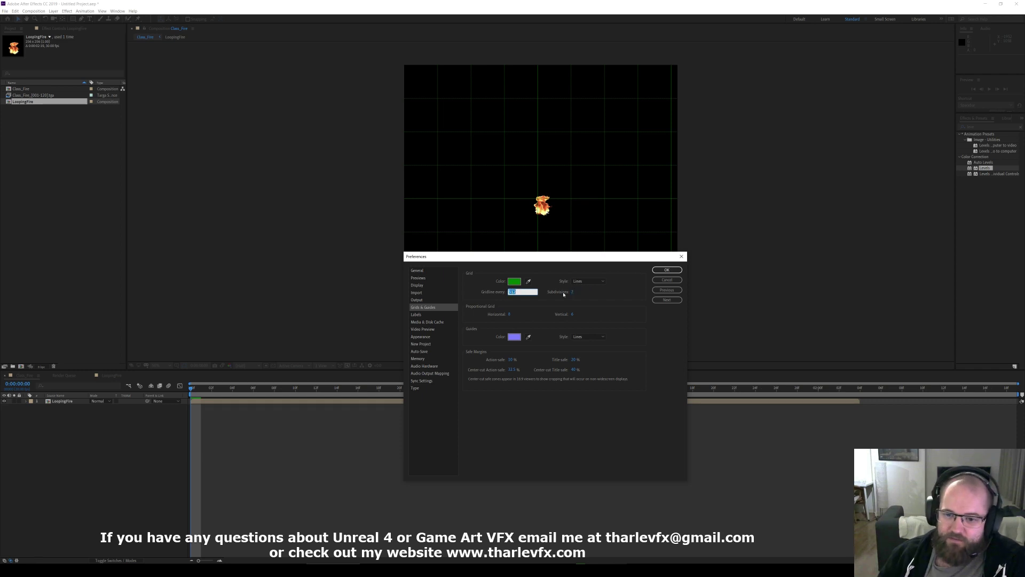
{"action": "type", "text": "256"}
{"action": "key", "text": "Tab"}
{"action": "type", "text": "1"}
{"action": "key", "text": "Tab"}
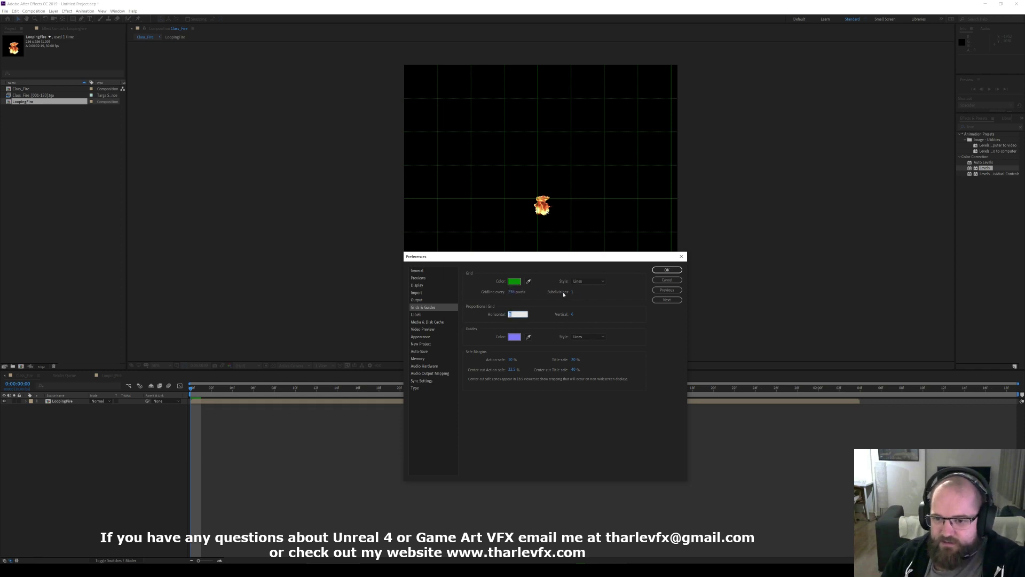
{"action": "left_click", "coordinate": [666, 270]}
- Put the fire in the top-left cell and a slightly shorter duplicate one cell right
{"action": "left_click_drag", "start_coordinate": [545, 212], "coordinate": [425, 92]}
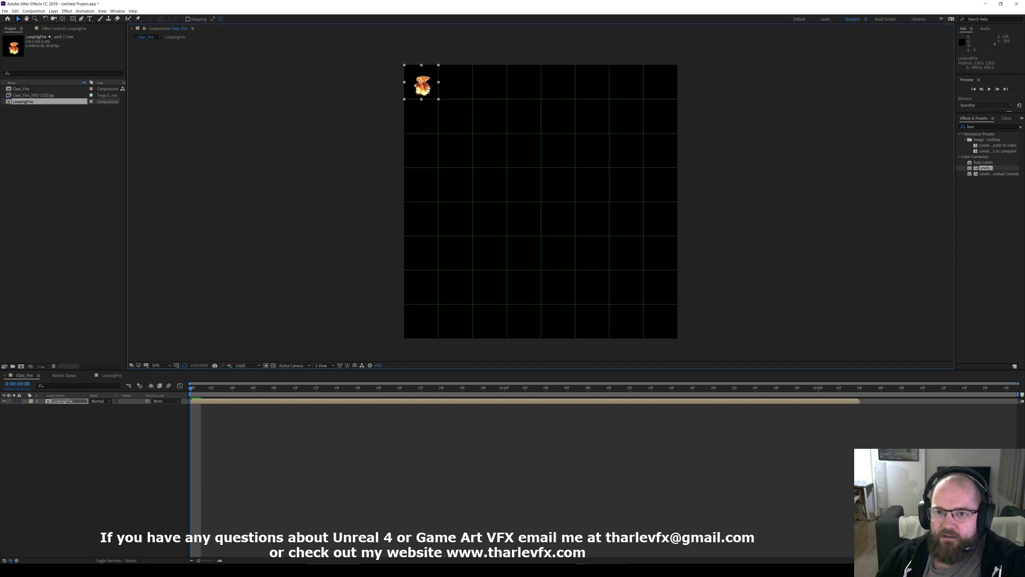
{"action": "left_click", "coordinate": [352, 58]}
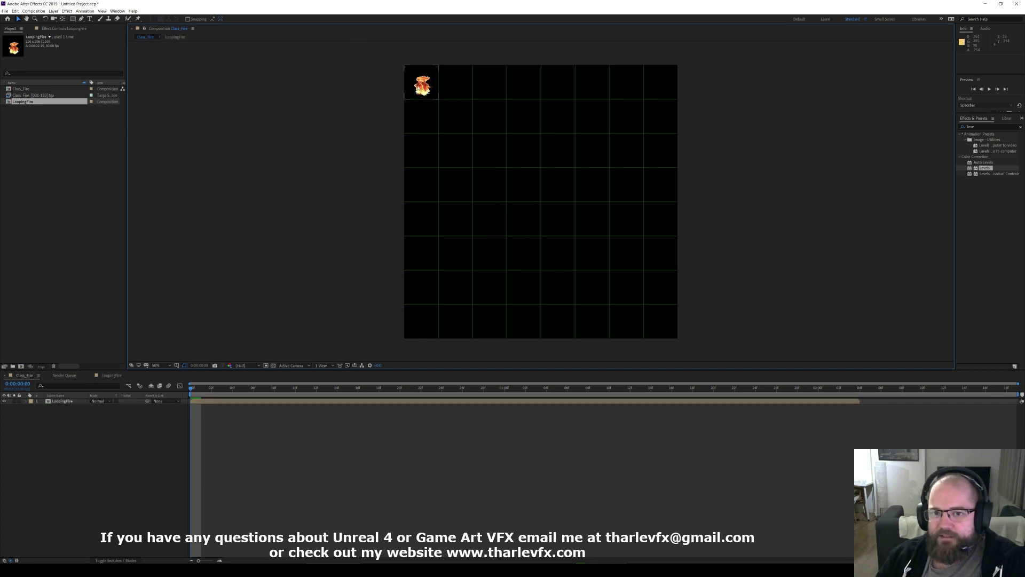
{"action": "key", "text": "ctrl+a"}
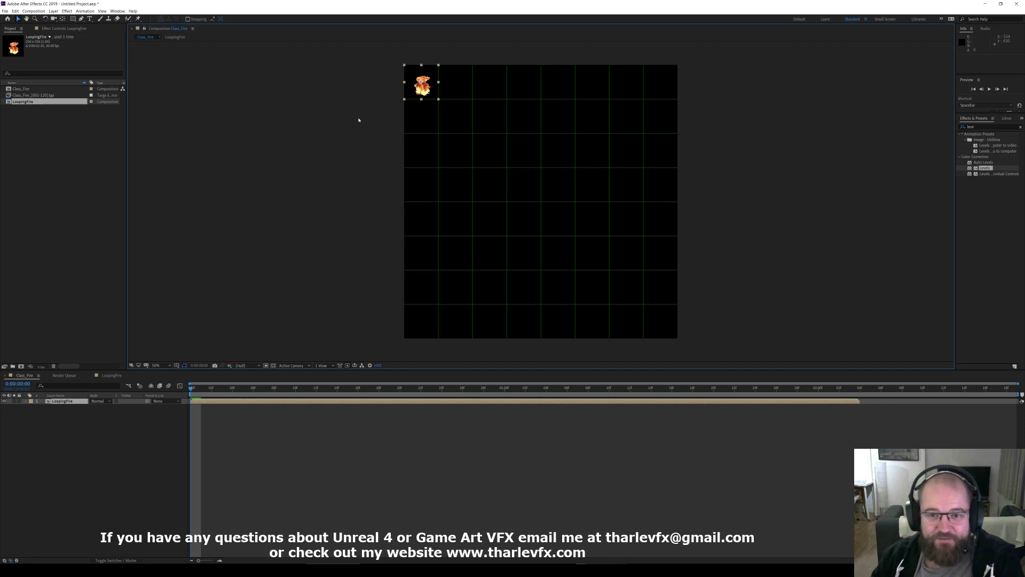
{"action": "left_click", "coordinate": [369, 87]}
{"action": "left_click", "coordinate": [407, 80]}
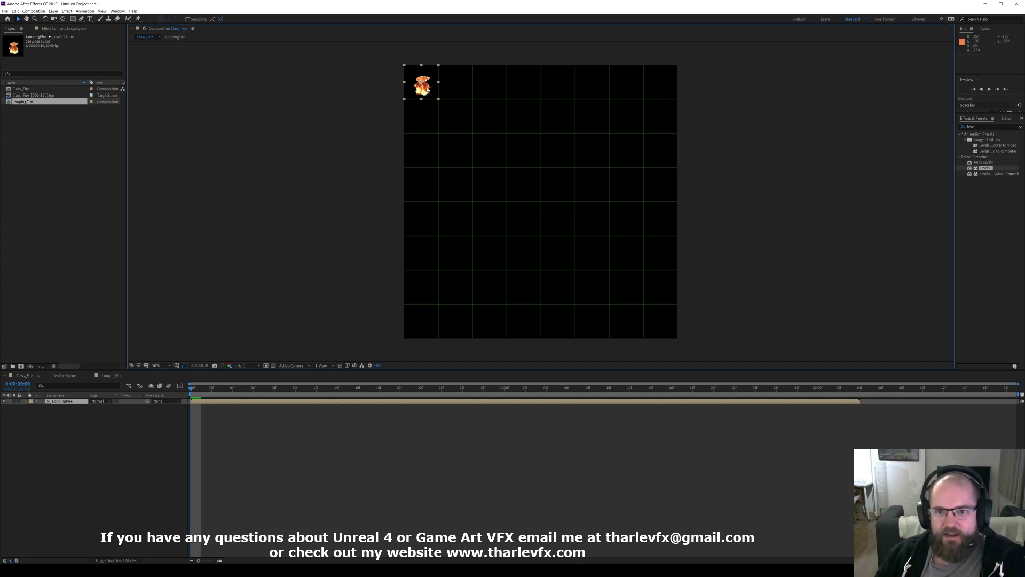
{"action": "key", "text": "ctrl+d"}
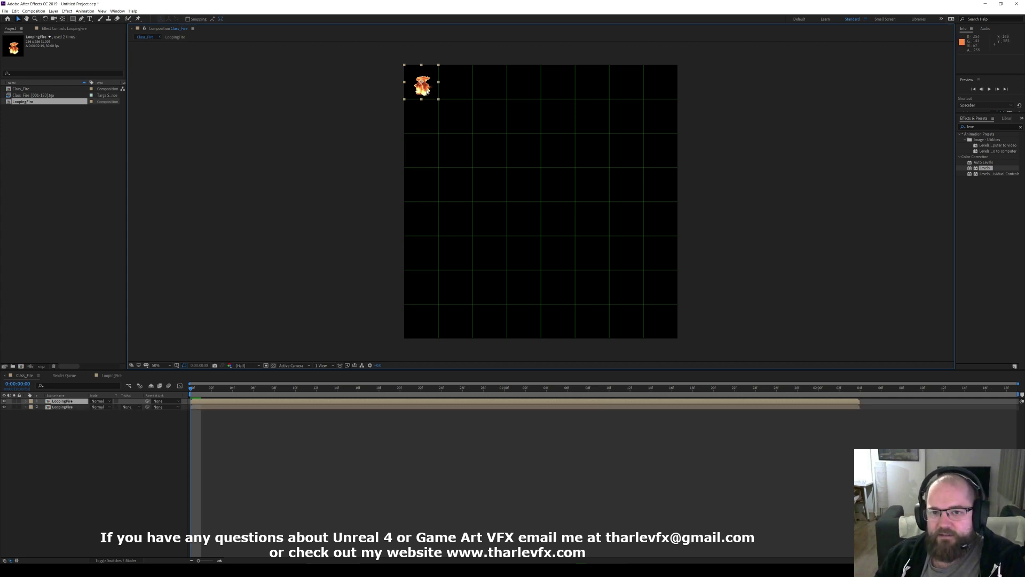
{"action": "left_click_drag", "start_coordinate": [418, 84], "coordinate": [452, 84]}
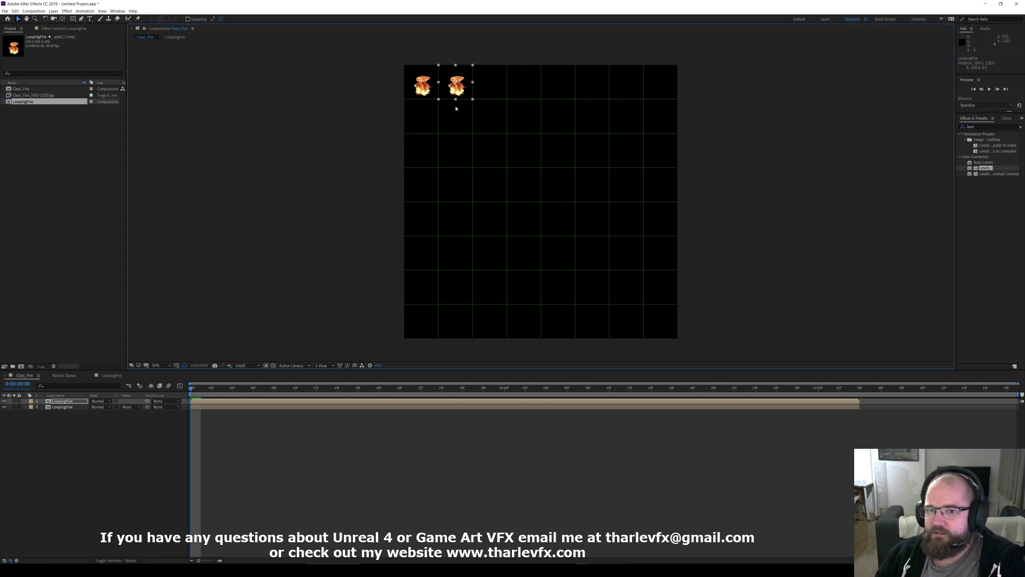
{"action": "left_click", "coordinate": [64, 407]}
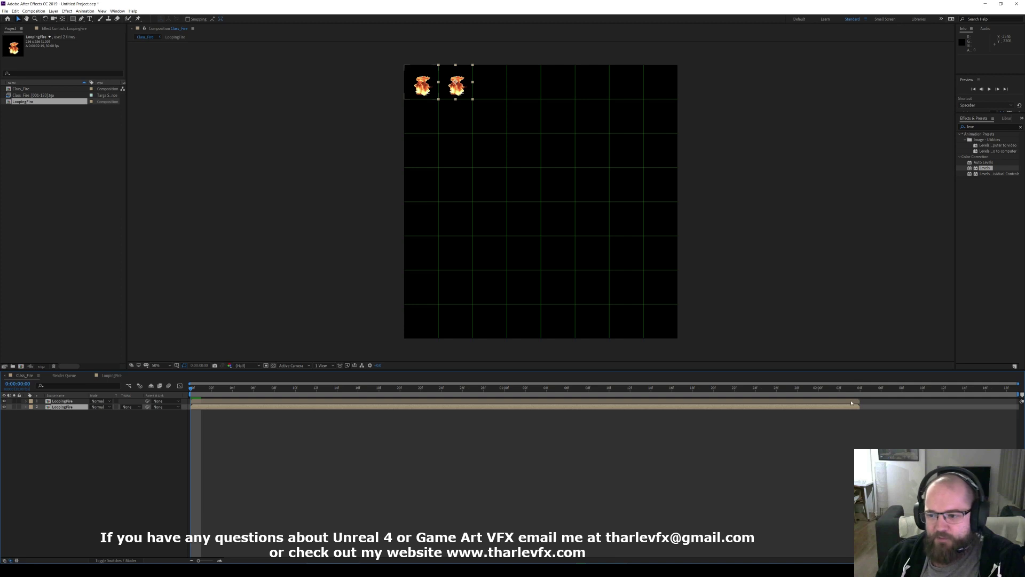
{"action": "left_click_drag", "start_coordinate": [844, 411], "coordinate": [837, 408]}
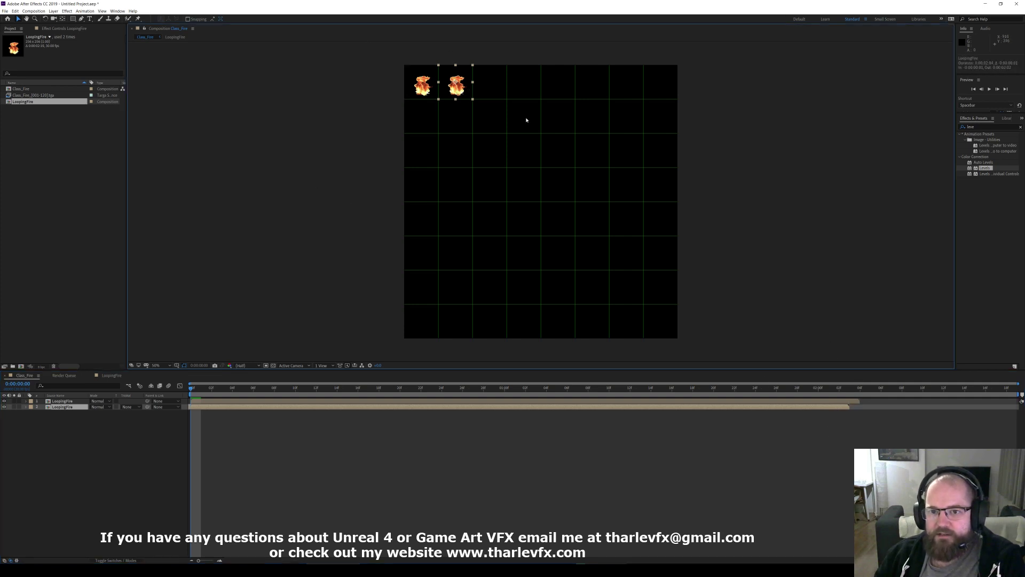
- Duplicate both fires into the next two top-row cells, trimmed two frames shorter
{"action": "left_click_drag", "start_coordinate": [501, 132], "coordinate": [341, 44]}
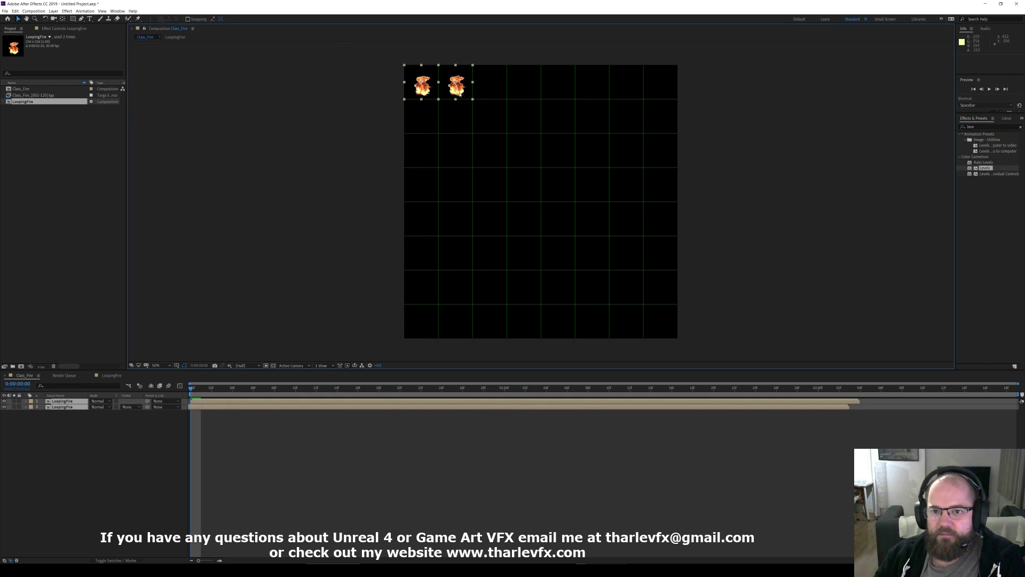
{"action": "key", "text": "ctrl+d"}
{"action": "left_click_drag", "start_coordinate": [464, 96], "coordinate": [528, 94]}
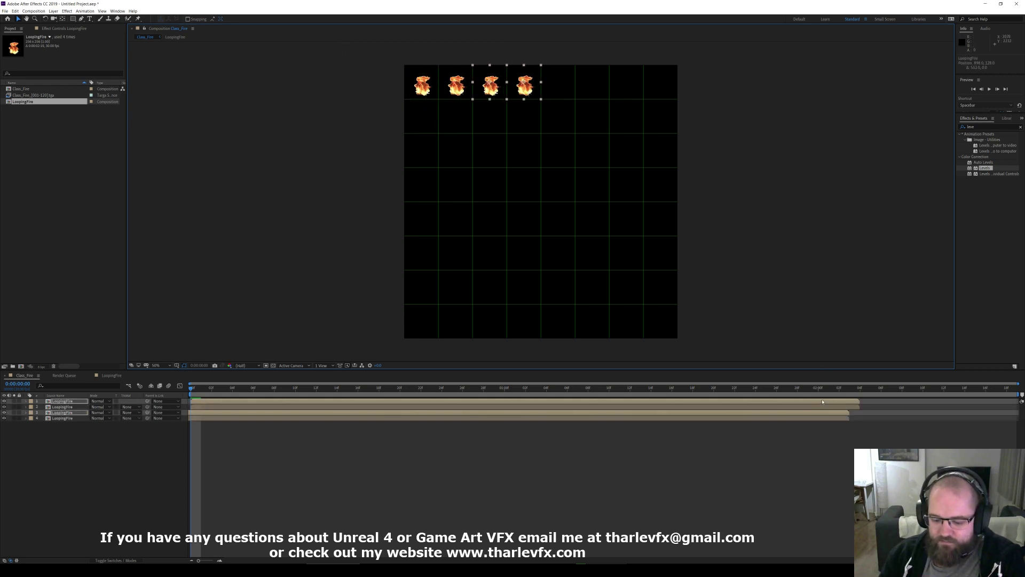
{"action": "left_click_drag", "start_coordinate": [62, 404], "coordinate": [67, 447]}
{"action": "left_click_drag", "start_coordinate": [840, 413], "coordinate": [823, 415]}
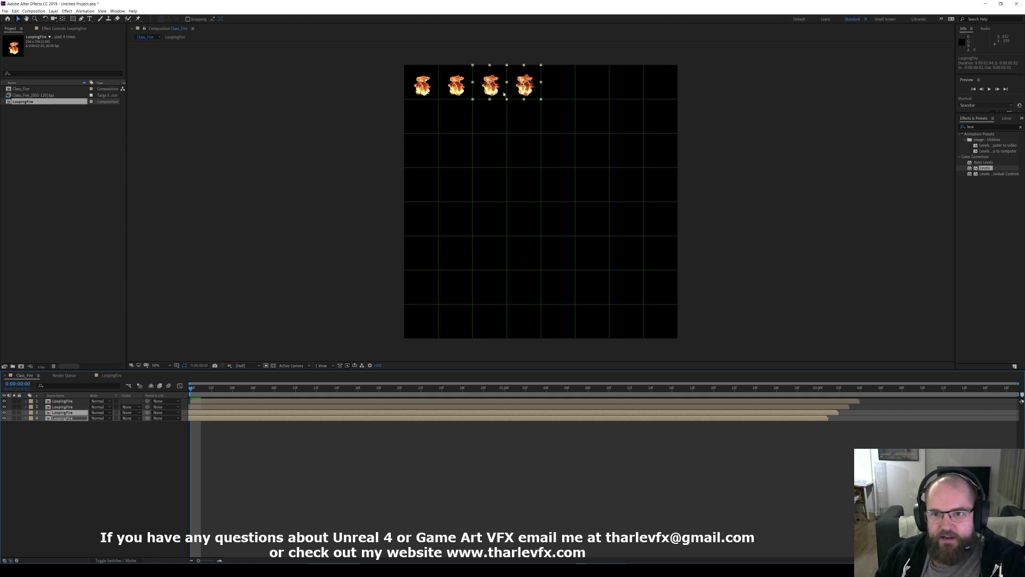
{"action": "left_click", "coordinate": [355, 50]}
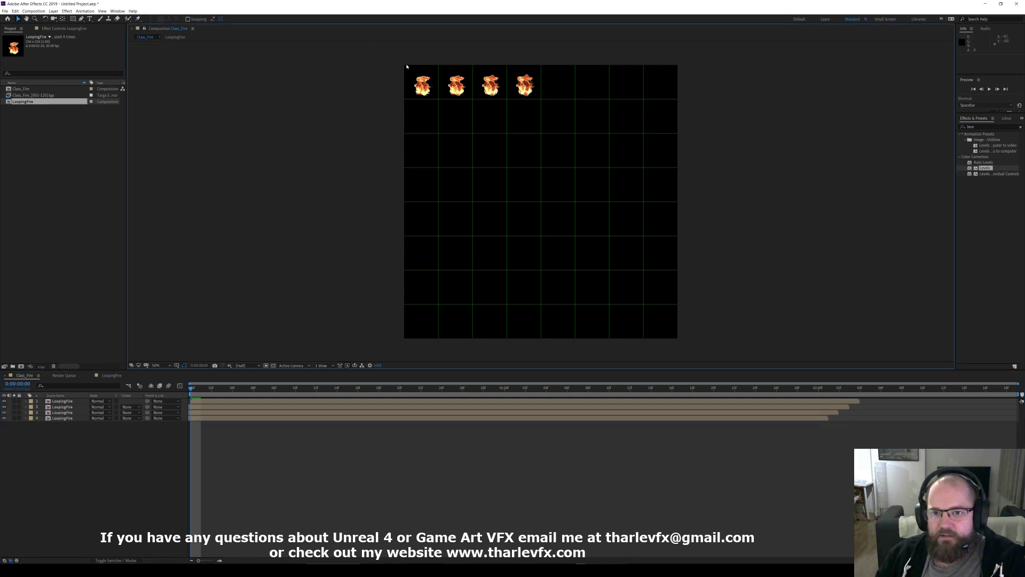
- Duplicate the four fires, offset them earlier in time, and shift them right to finish the row
{"action": "left_click_drag", "start_coordinate": [574, 133], "coordinate": [362, 58]}
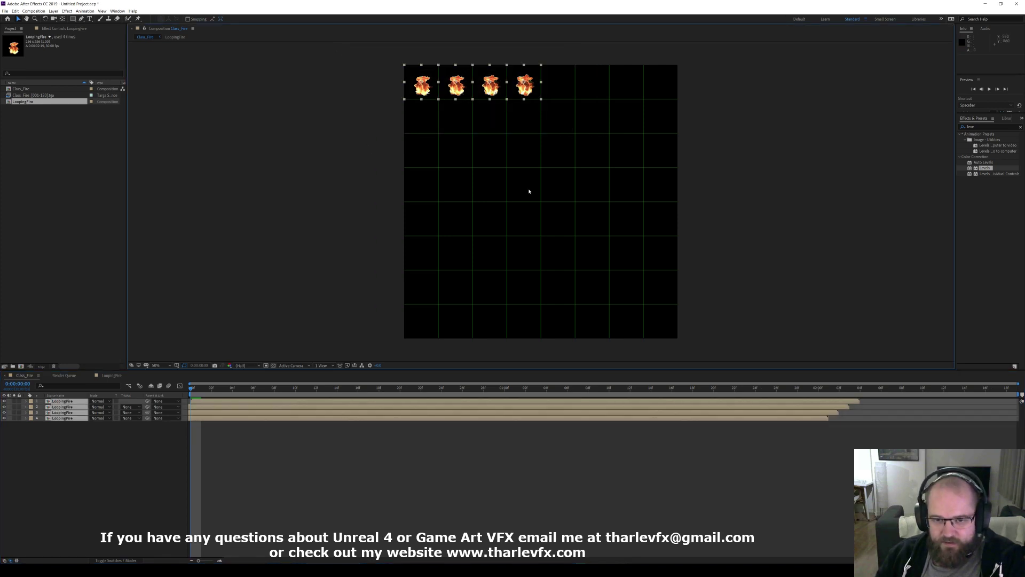
{"action": "key", "text": "ctrl+d"}
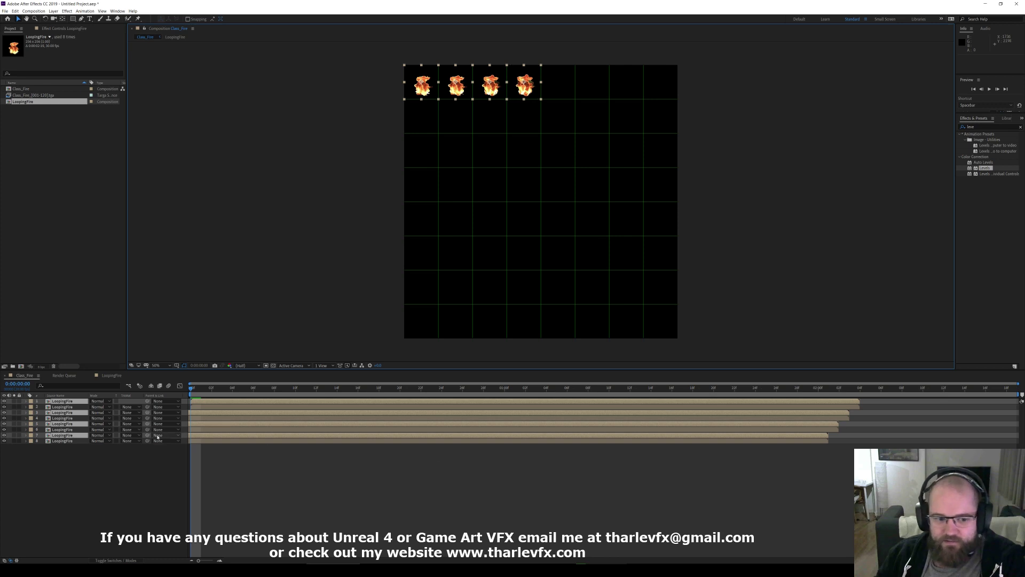
{"action": "left_click_drag", "start_coordinate": [62, 435], "coordinate": [62, 449]}
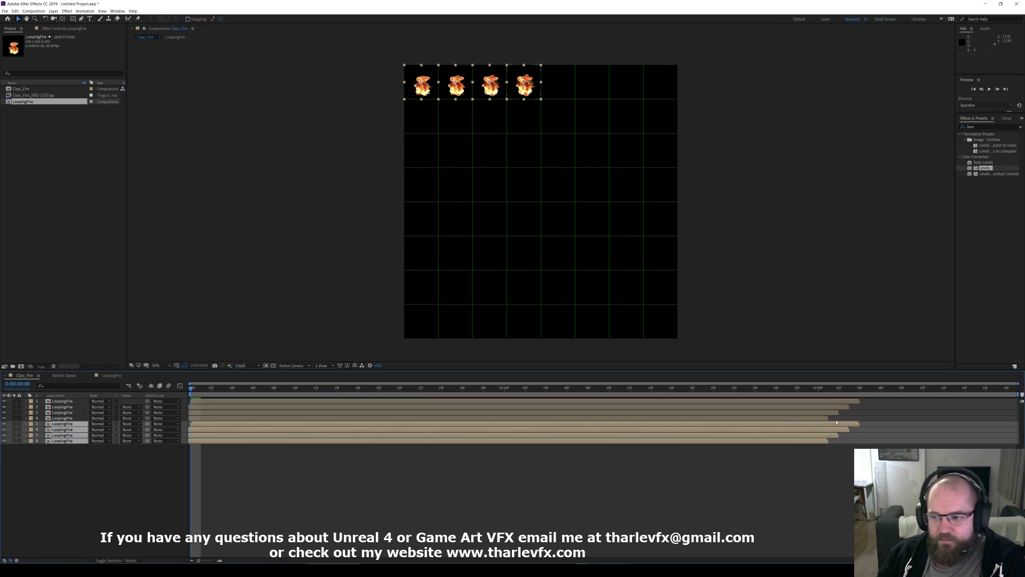
{"action": "left_click_drag", "start_coordinate": [836, 421], "coordinate": [794, 422]}
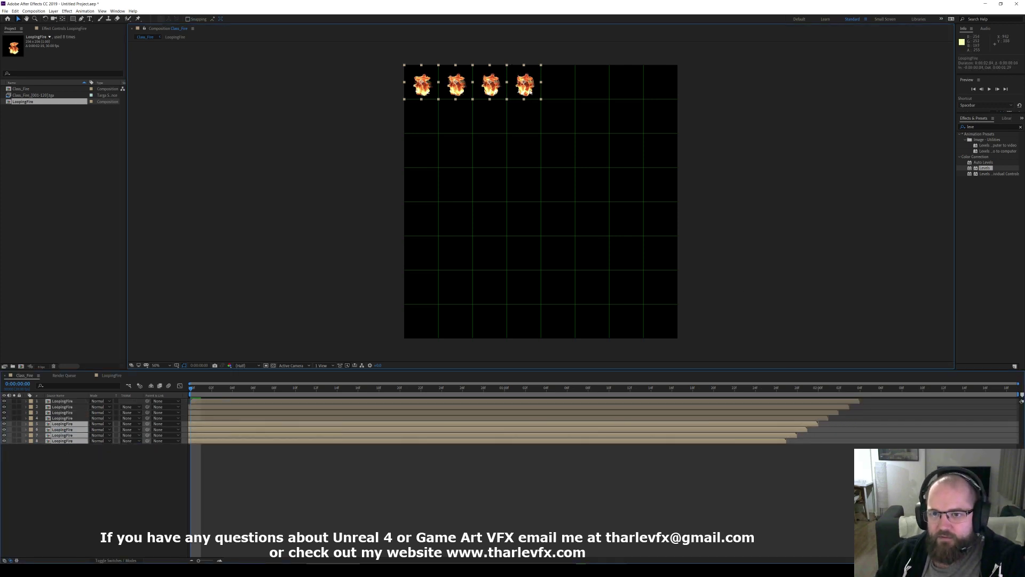
{"action": "left_click_drag", "start_coordinate": [530, 90], "coordinate": [666, 91]}
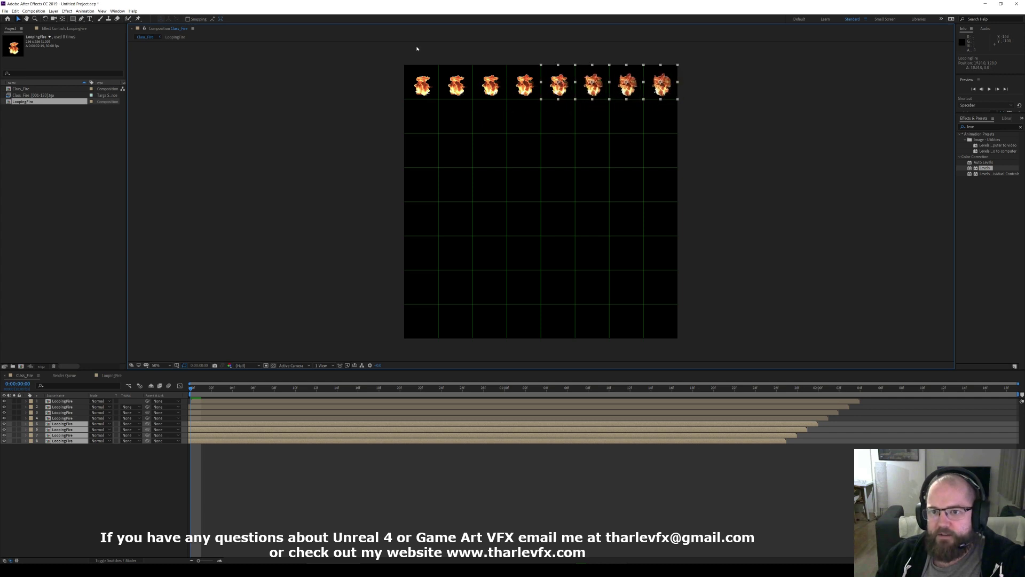
{"action": "left_click", "coordinate": [353, 189]}
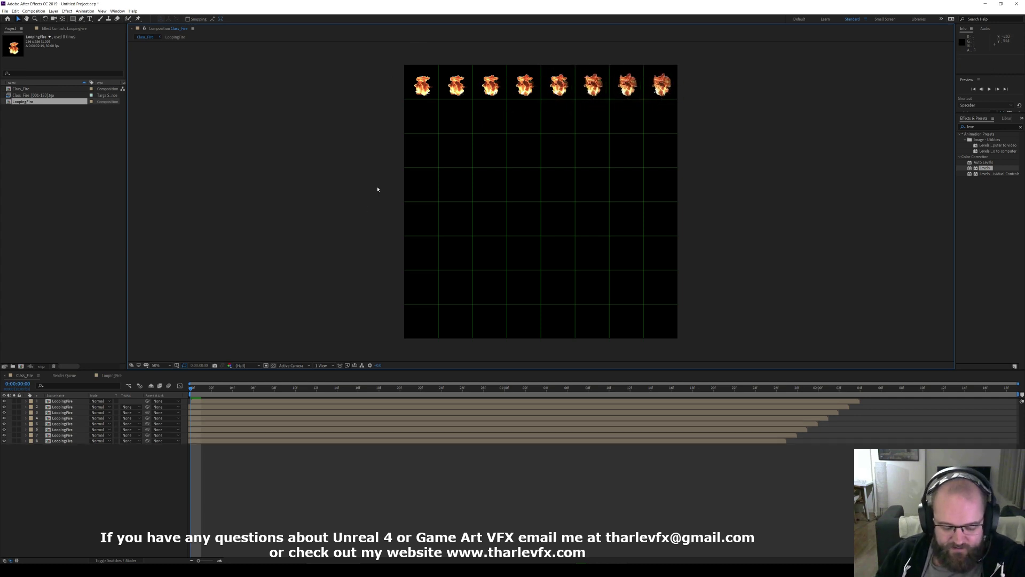
- Duplicate the eight fires, offset their timing, and move them down to form row two
{"action": "key", "text": "ctrl+a"}
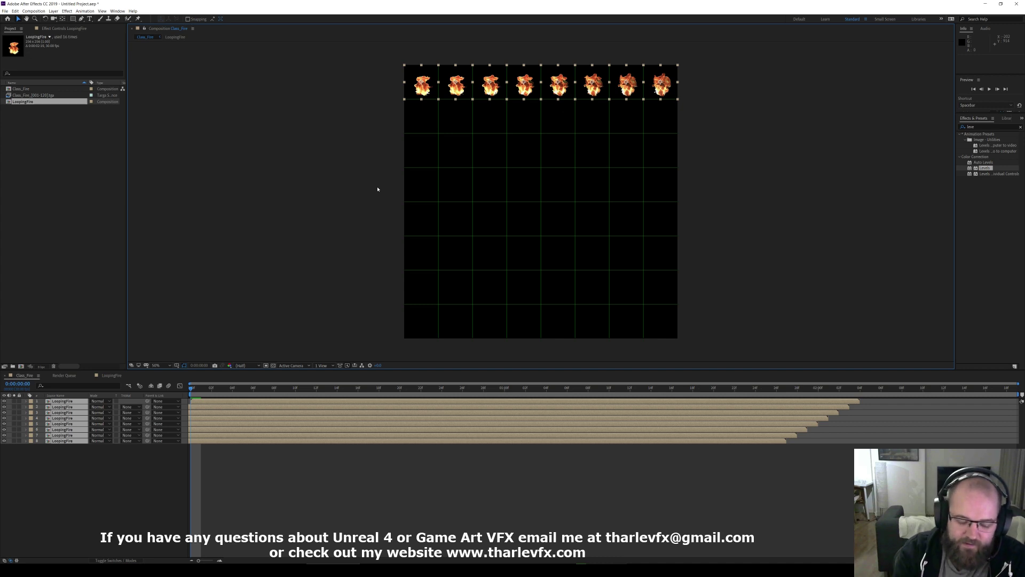
{"action": "key", "text": "ctrl+d"}
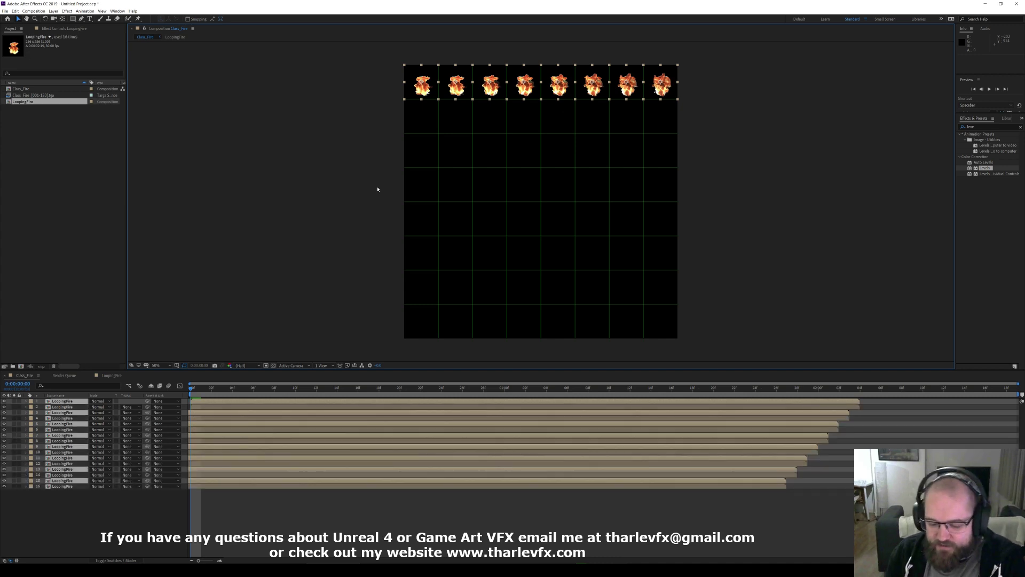
{"action": "key", "text": "ctrl+shift+bracketleft"}
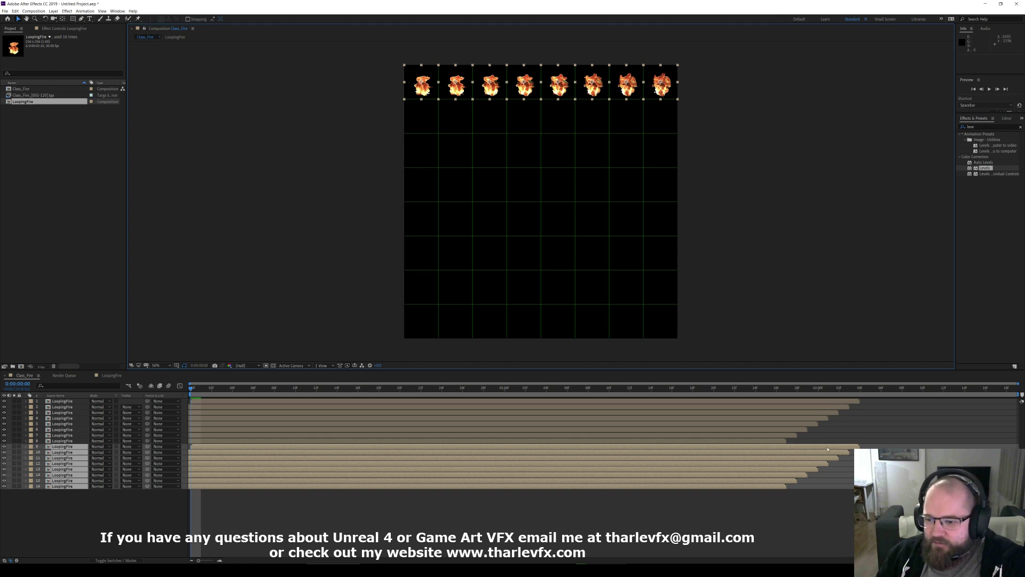
{"action": "left_click_drag", "start_coordinate": [827, 449], "coordinate": [760, 437]}
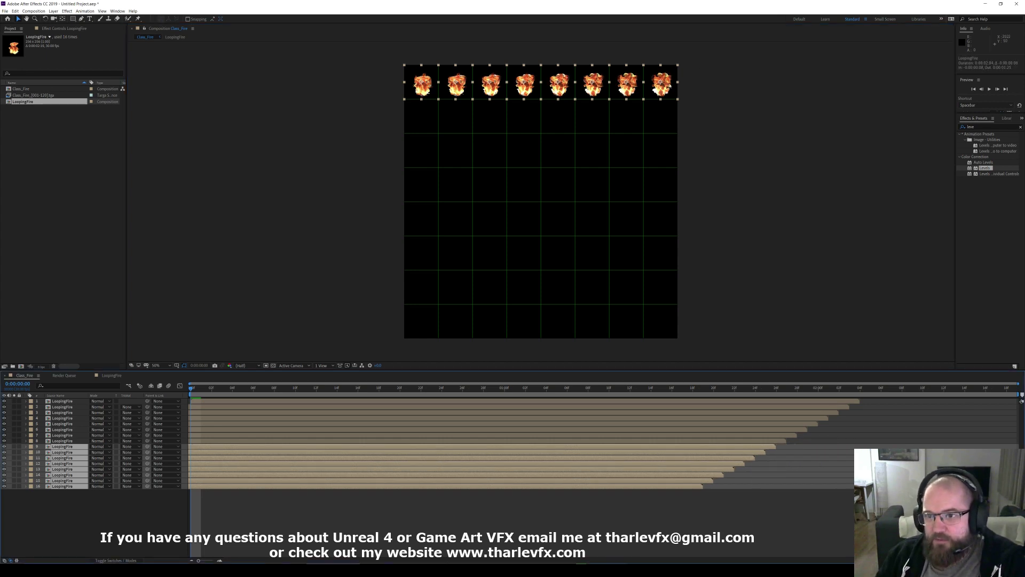
{"action": "left_click_drag", "start_coordinate": [662, 82], "coordinate": [662, 118]}
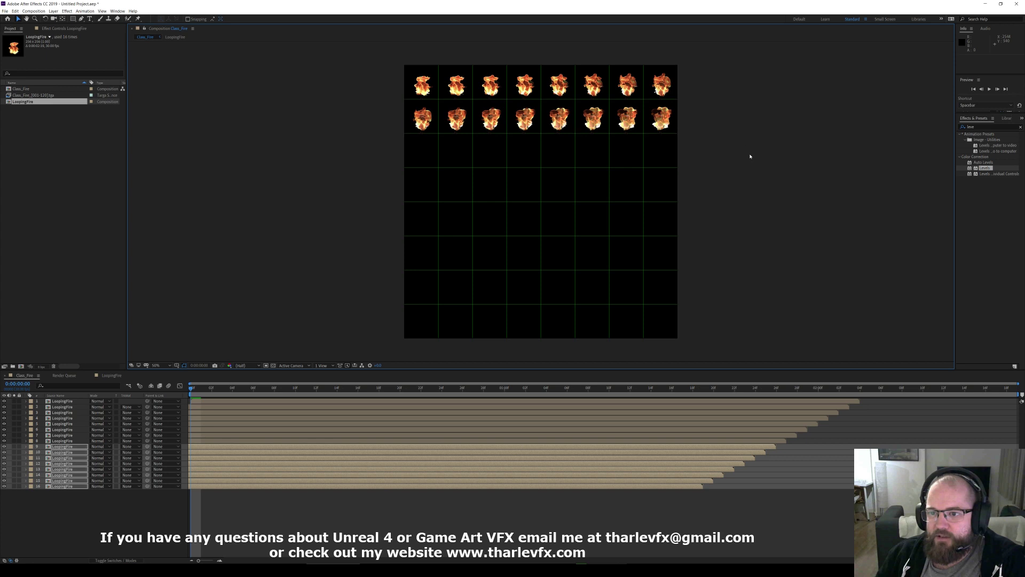
- Duplicate all sixteen fires with a time offset into rows three and four
{"action": "key", "text": "ctrl+a"}
{"action": "key", "text": "ctrl+d"}
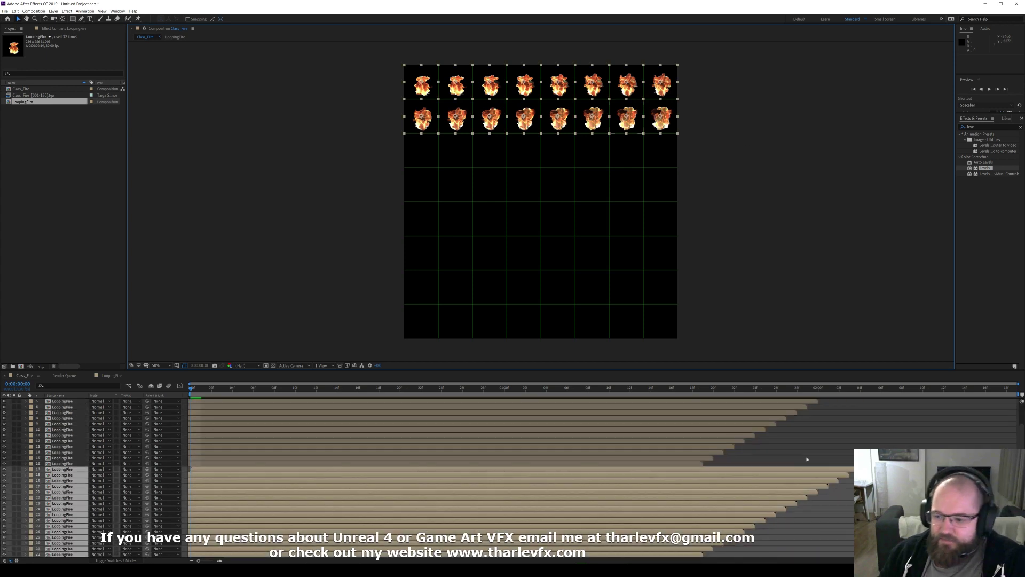
{"action": "left_click_drag", "start_coordinate": [853, 468], "coordinate": [634, 469]}
{"action": "left_click_drag", "start_coordinate": [660, 133], "coordinate": [661, 193]}
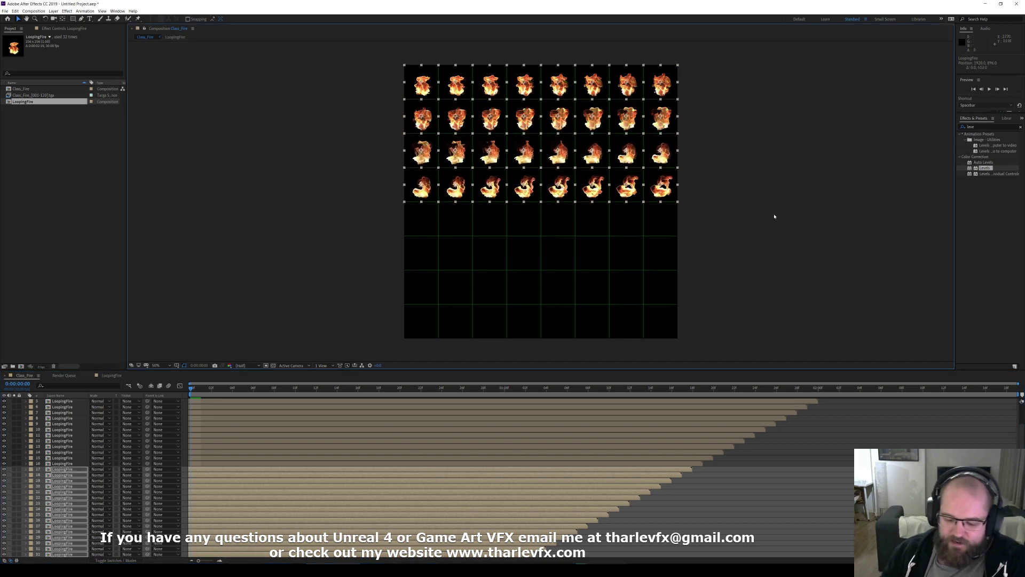
- Duplicate all thirty-two fires with a time offset into the bottom four rows
{"action": "key", "text": "ctrl+a"}
{"action": "key", "text": "ctrl+d"}
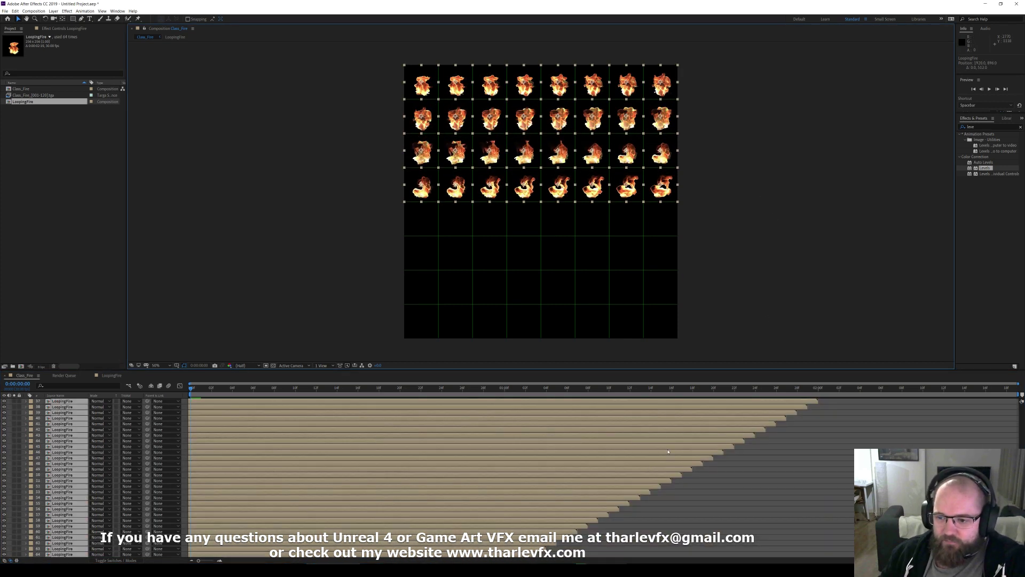
{"action": "scroll", "coordinate": [675, 449], "scroll_direction": "up", "scroll_amount": 6}
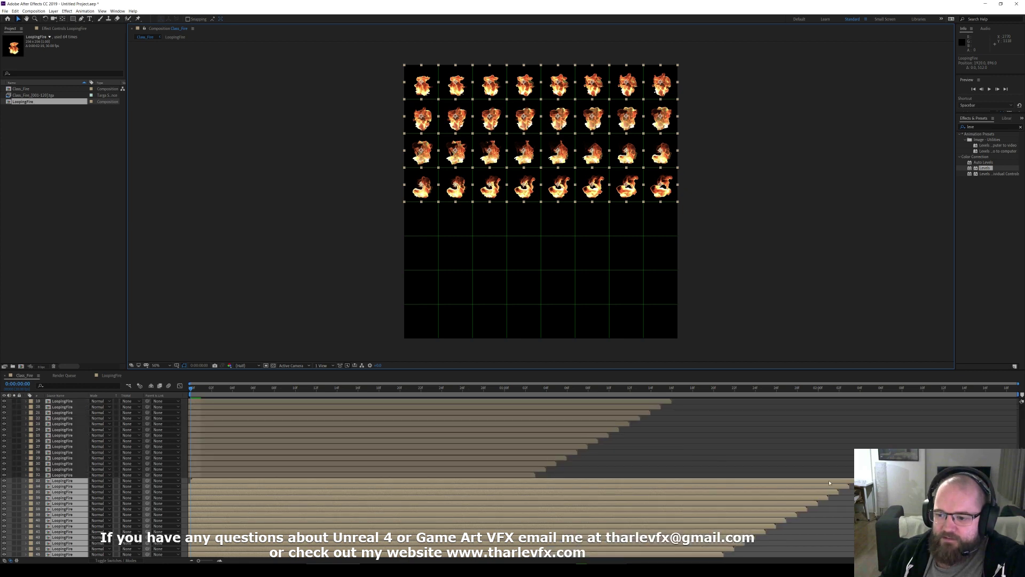
{"action": "left_click_drag", "start_coordinate": [607, 494], "coordinate": [497, 485]}
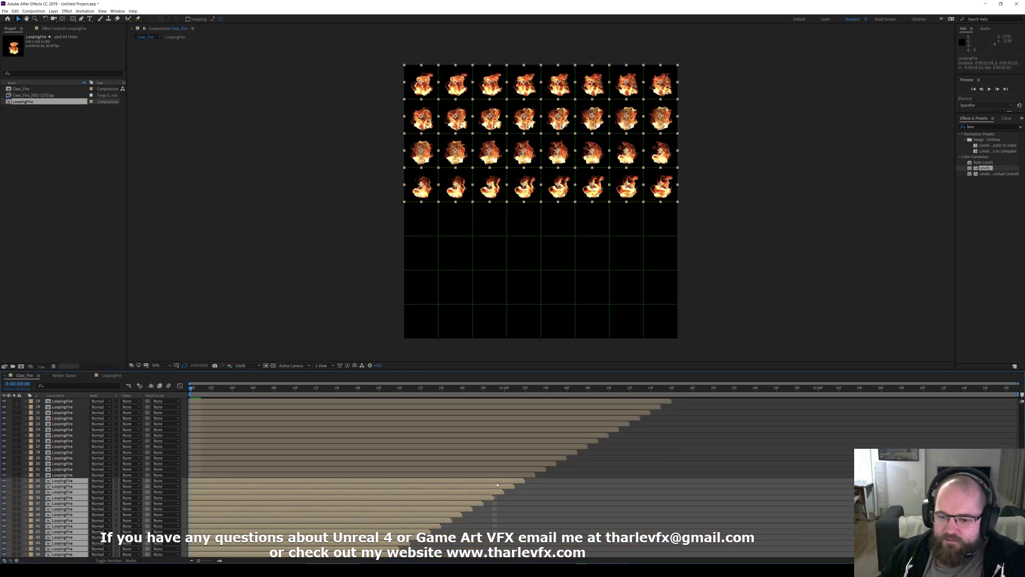
{"action": "left_click_drag", "start_coordinate": [665, 195], "coordinate": [673, 331]}
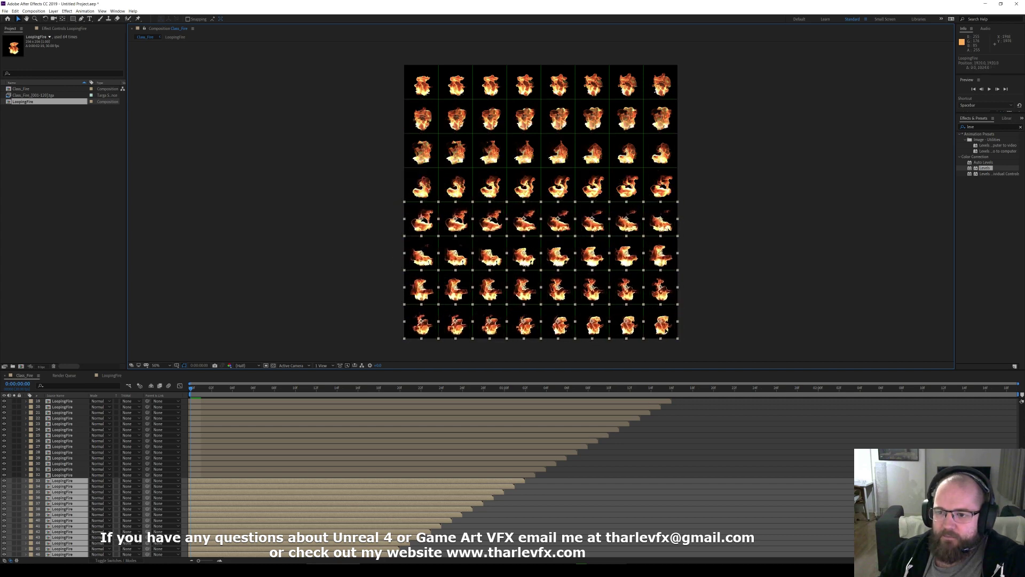
{"action": "left_click", "coordinate": [785, 297]}
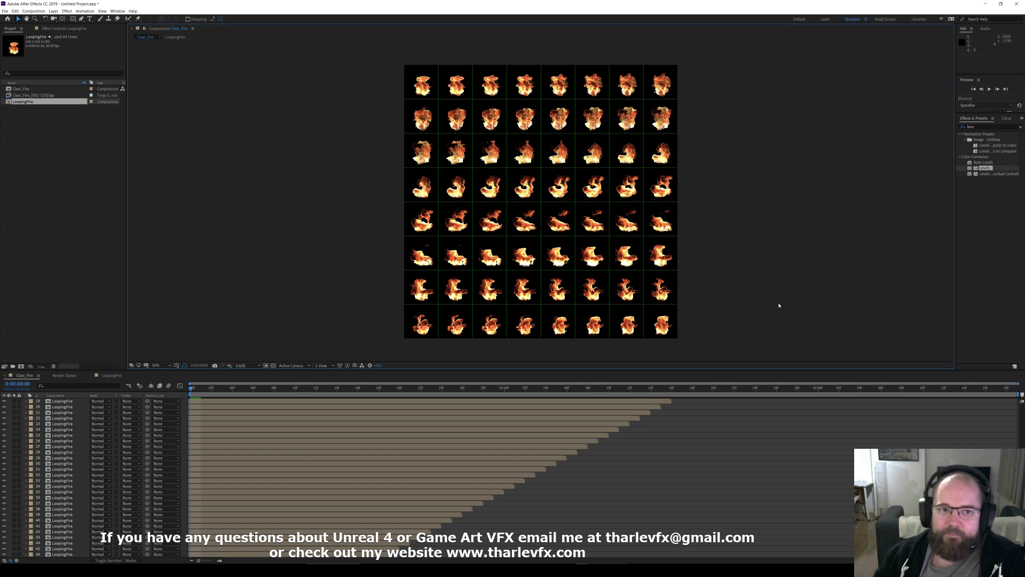
- Save the current Class_Fire frame as a file and render it through the Render Queue
{"action": "left_click", "coordinate": [33, 11]}
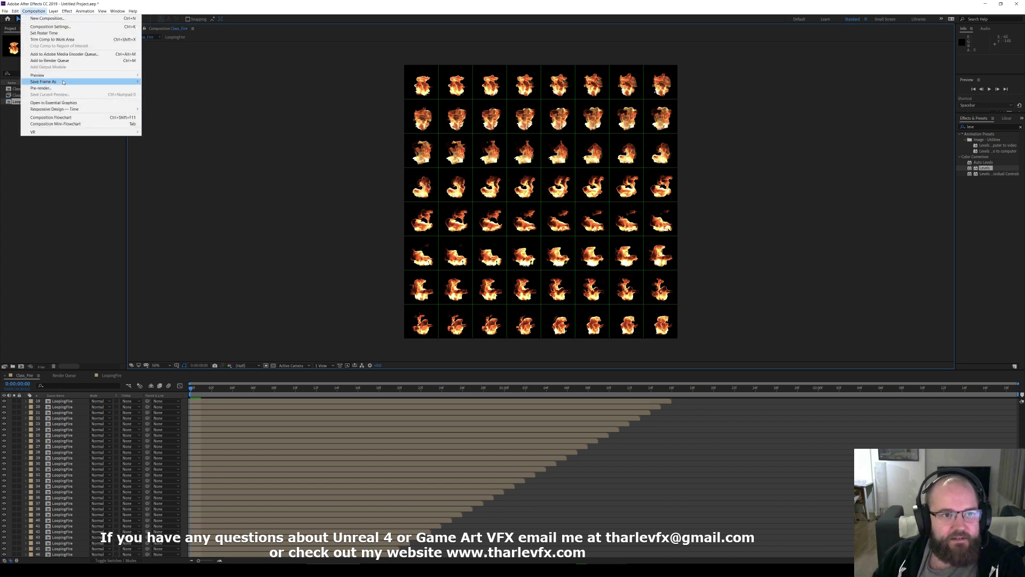
{"action": "mouse_move", "coordinate": [53, 83]}
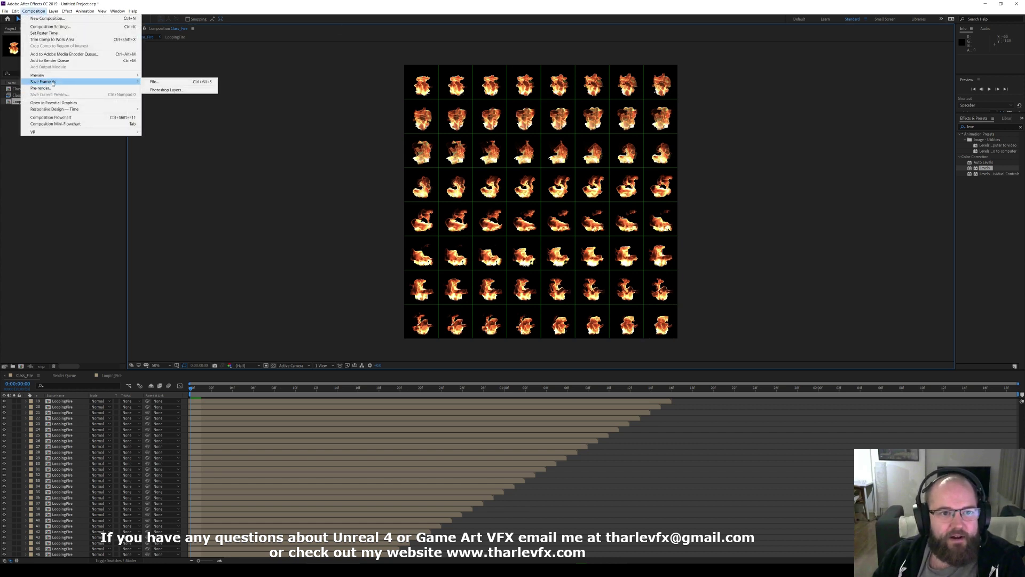
{"action": "left_click", "coordinate": [177, 83]}
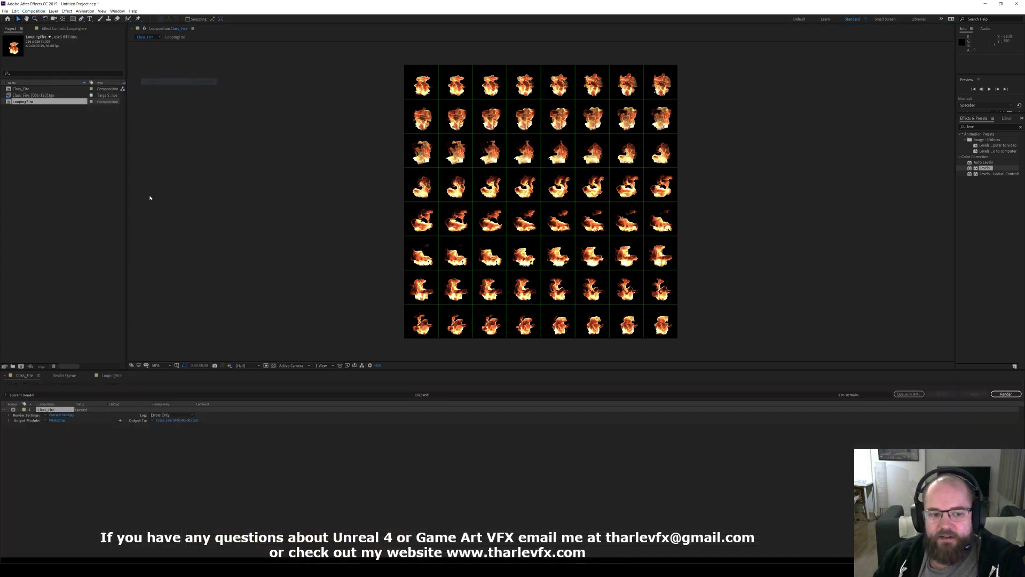
{"action": "left_click", "coordinate": [1006, 395]}
{"action": "left_click", "coordinate": [24, 375]}
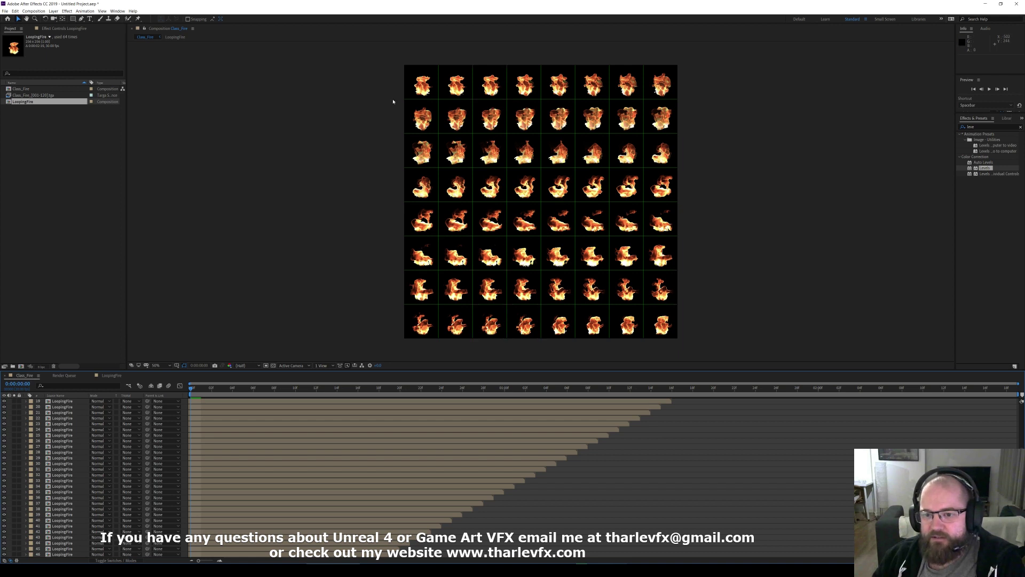
{"action": "left_click_drag", "start_coordinate": [201, 389], "coordinate": [351, 392]}
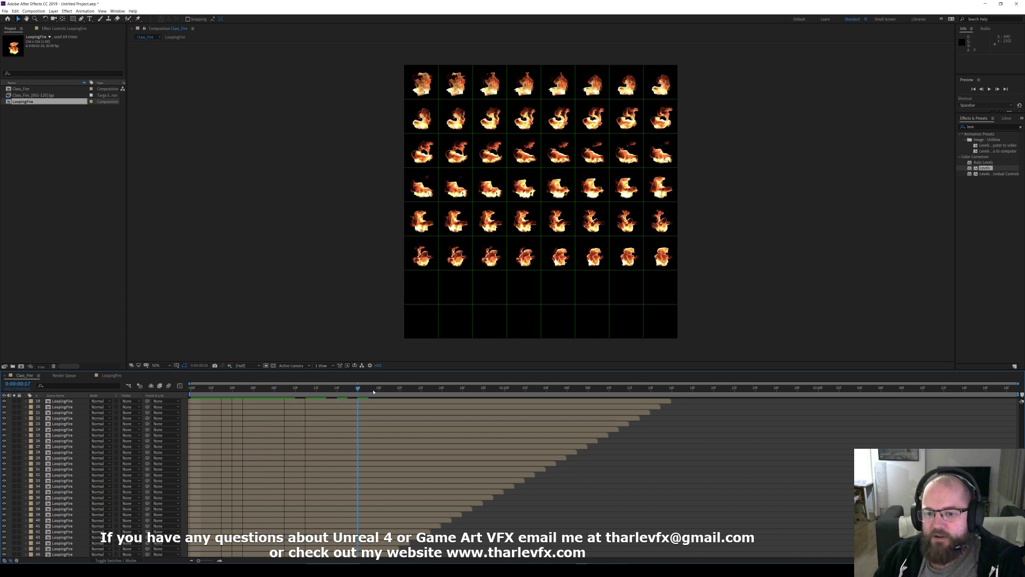
{"action": "key", "text": "space"}
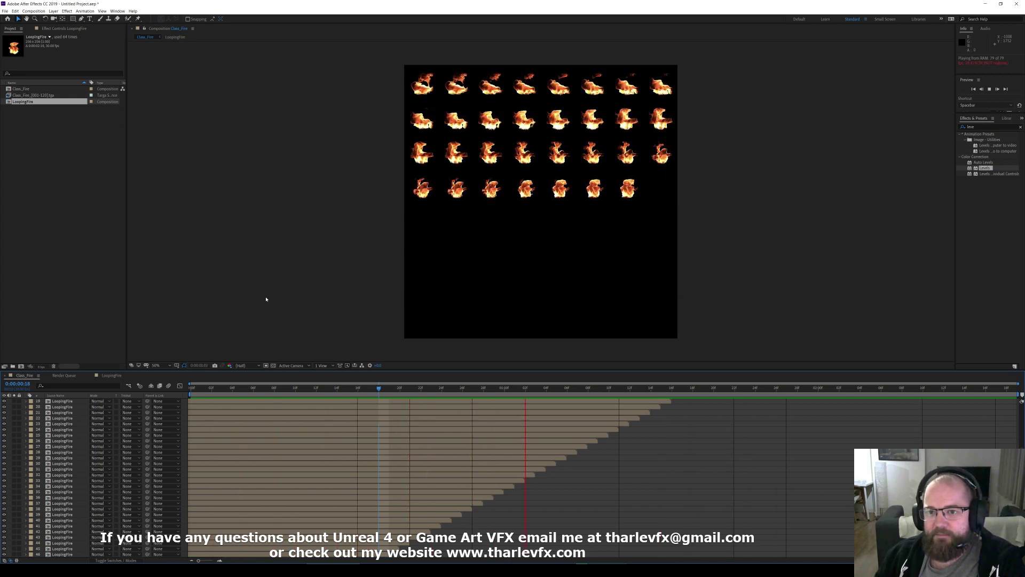
{"action": "key", "text": "space"}
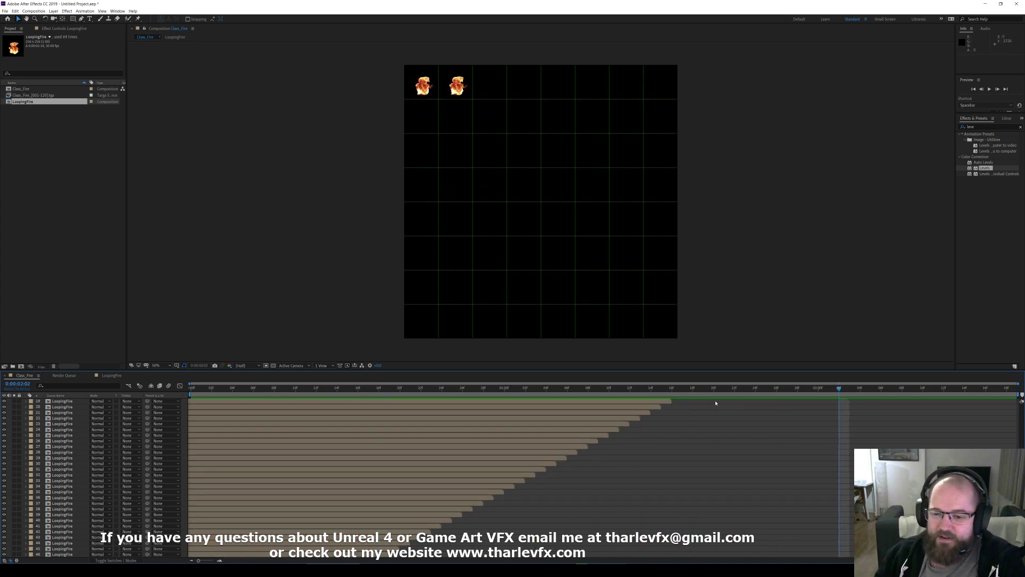
{"action": "left_click_drag", "start_coordinate": [661, 393], "coordinate": [177, 393]}
{"action": "left_click", "coordinate": [252, 248]}
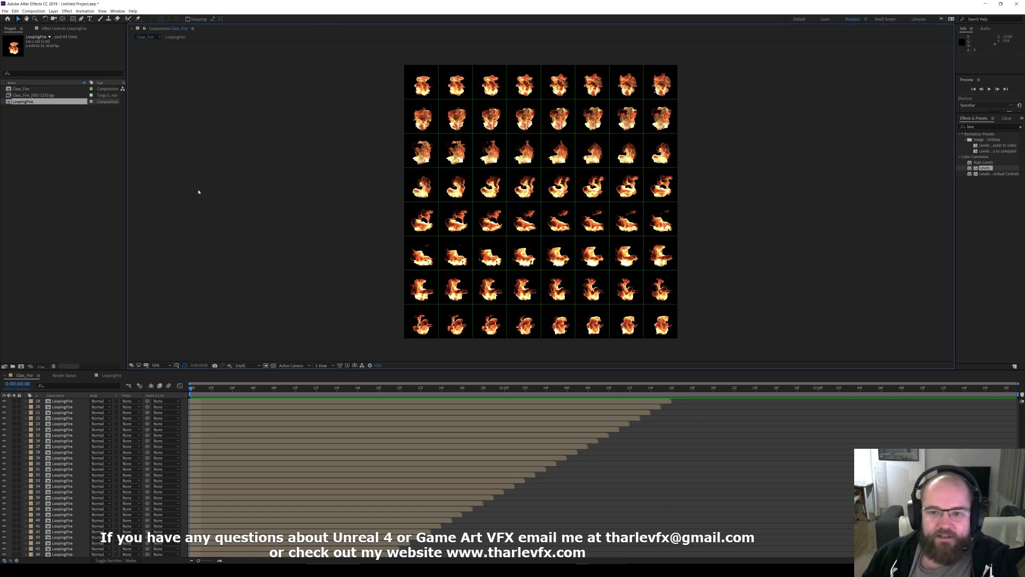
- Reload the Class_Fire_[001-120].tga footage from disk
{"action": "left_click", "coordinate": [47, 95]}
{"action": "right_click", "coordinate": [33, 97]}
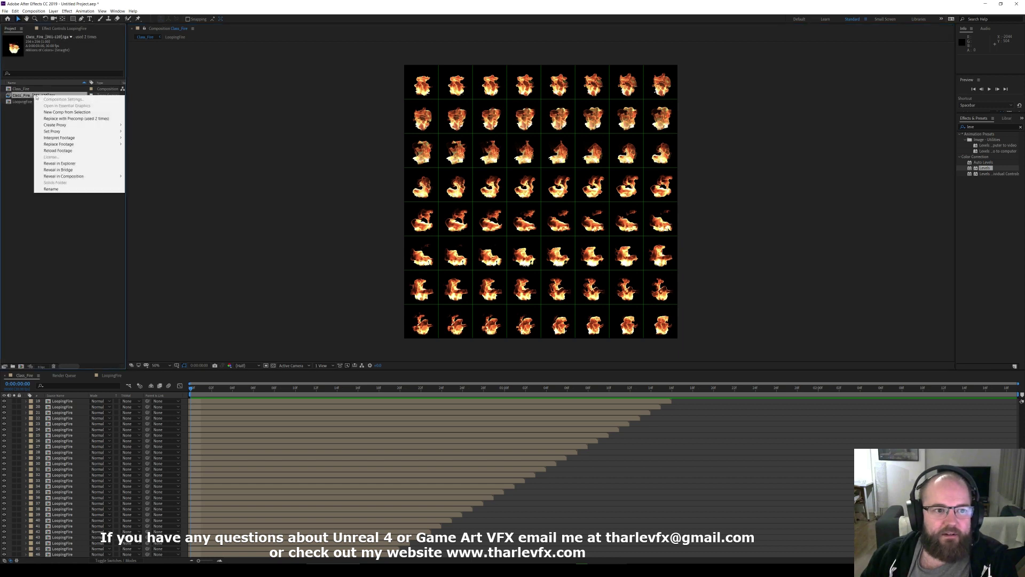
{"action": "left_click", "coordinate": [55, 151]}
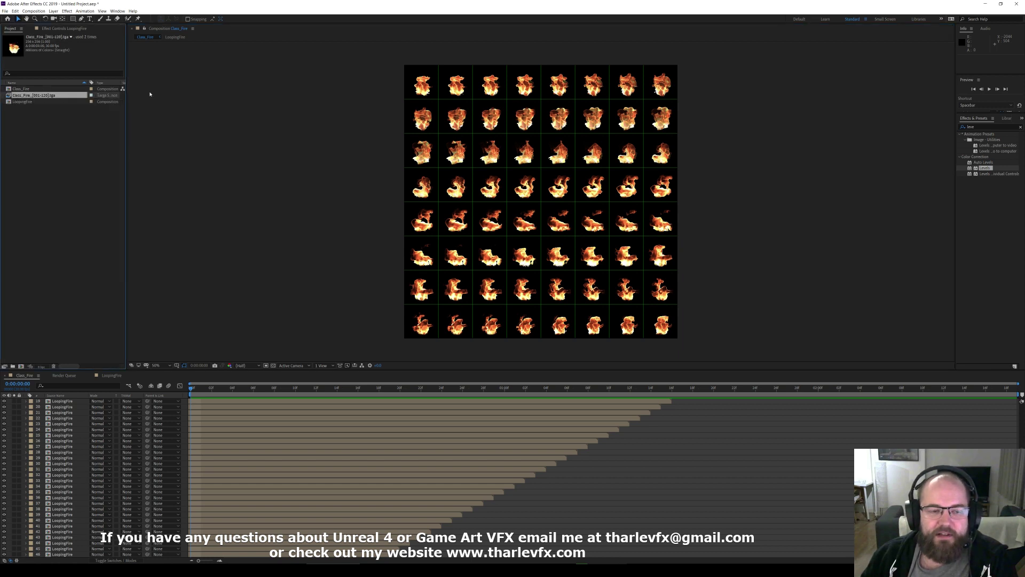
- Replace that footage with the Class_Fire1_001 image sequence
{"action": "right_click", "coordinate": [38, 97]}
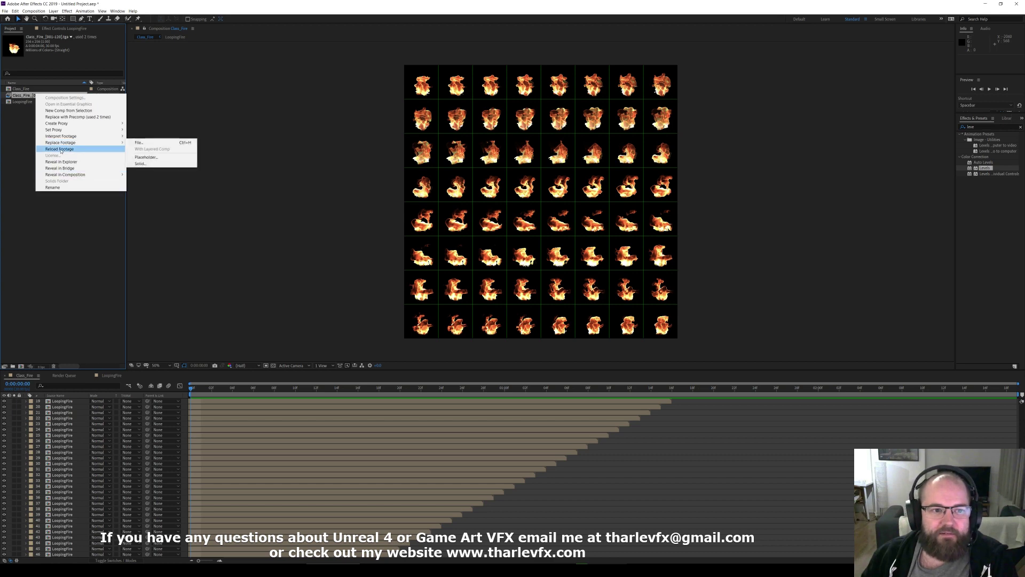
{"action": "left_click", "coordinate": [153, 143]}
{"action": "scroll", "coordinate": [472, 280], "scroll_direction": "down", "scroll_amount": 10}
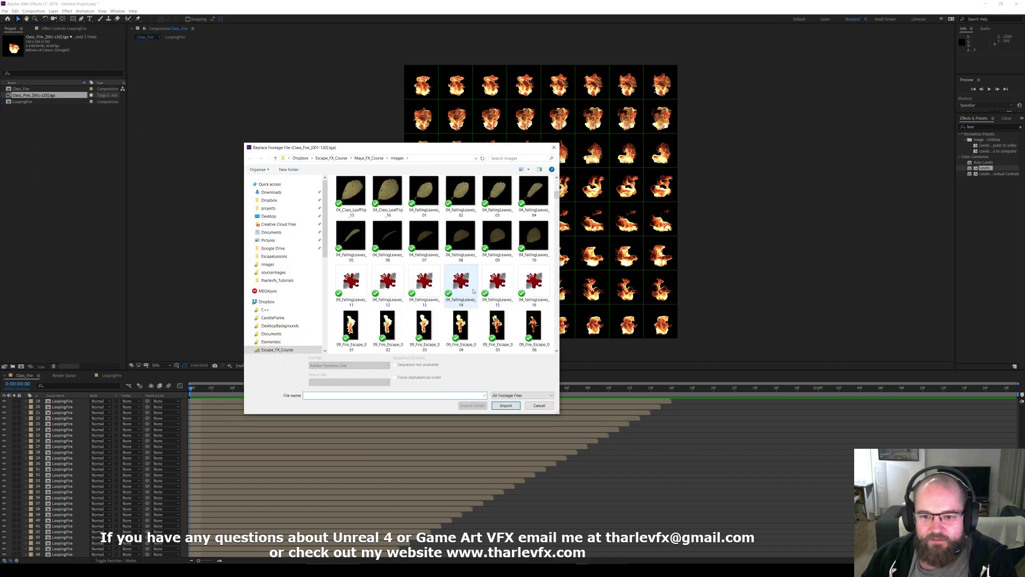
{"action": "scroll", "coordinate": [471, 280], "scroll_direction": "down", "scroll_amount": 15}
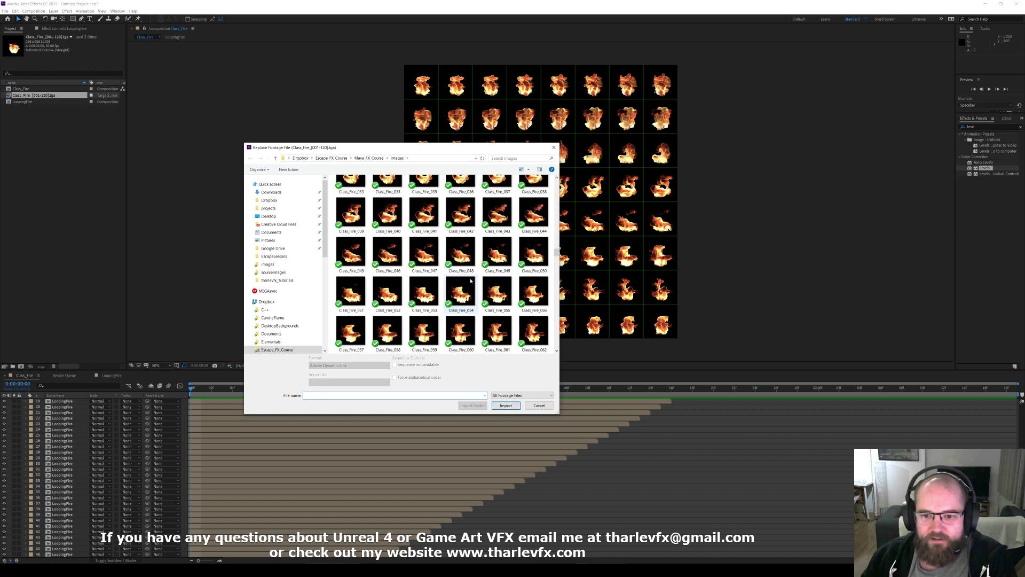
{"action": "scroll", "coordinate": [471, 282], "scroll_direction": "down", "scroll_amount": 3}
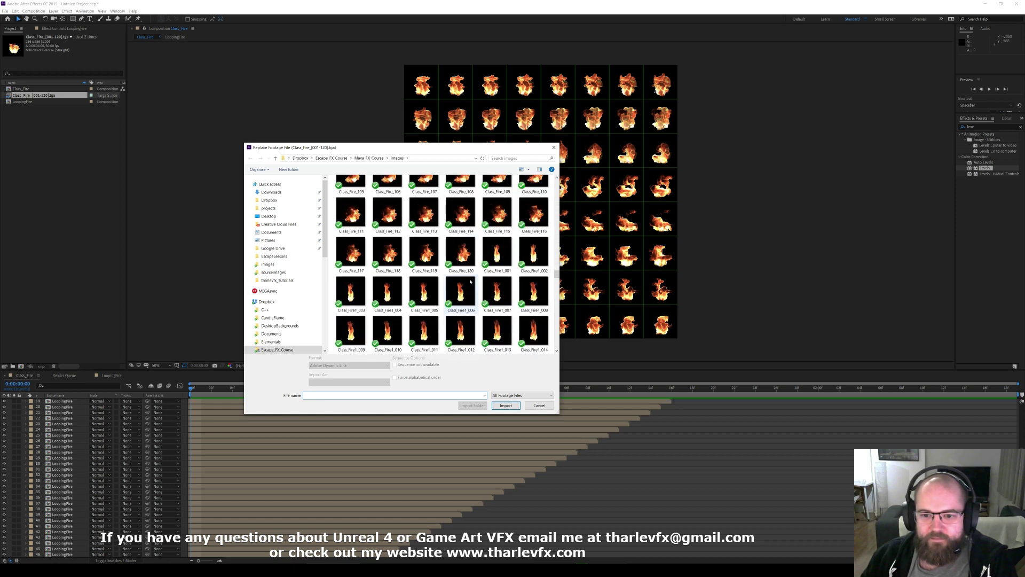
{"action": "left_click", "coordinate": [497, 252]}
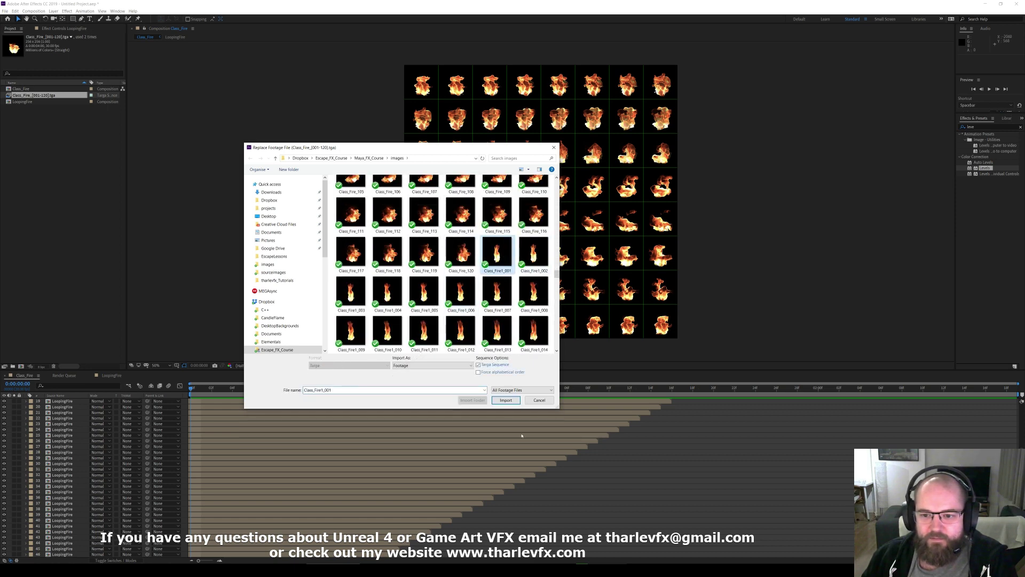
{"action": "left_click", "coordinate": [506, 405]}
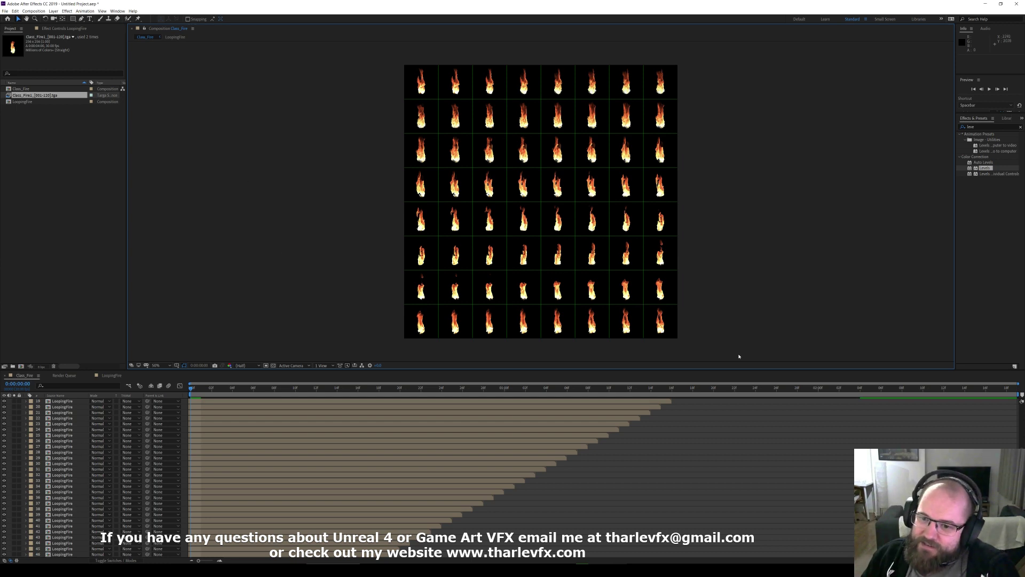
- Check that all 64 grid cells show the slimmer flames from the new footage
{"action": "left_click_drag", "start_coordinate": [701, 53], "coordinate": [285, 264]}
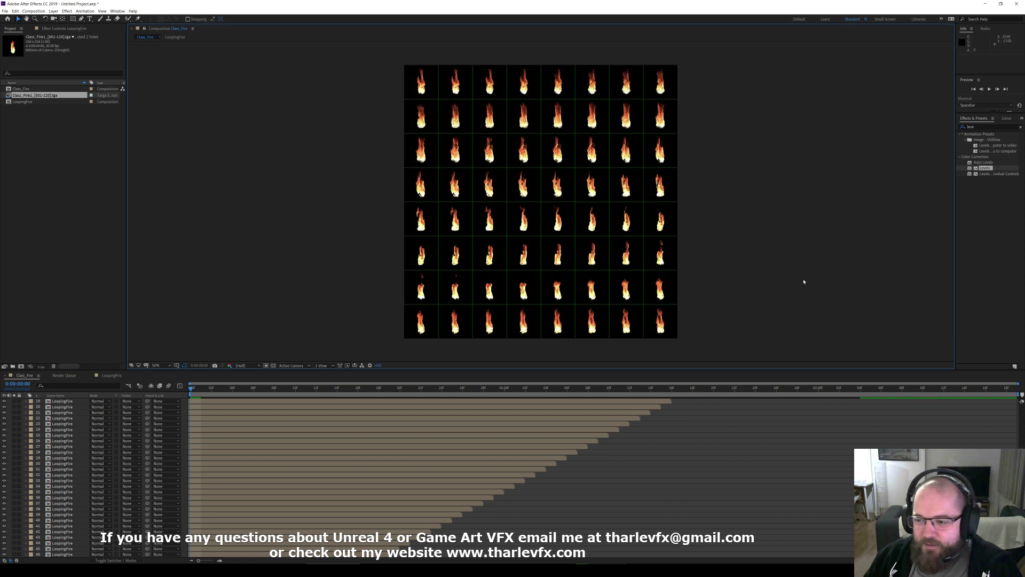